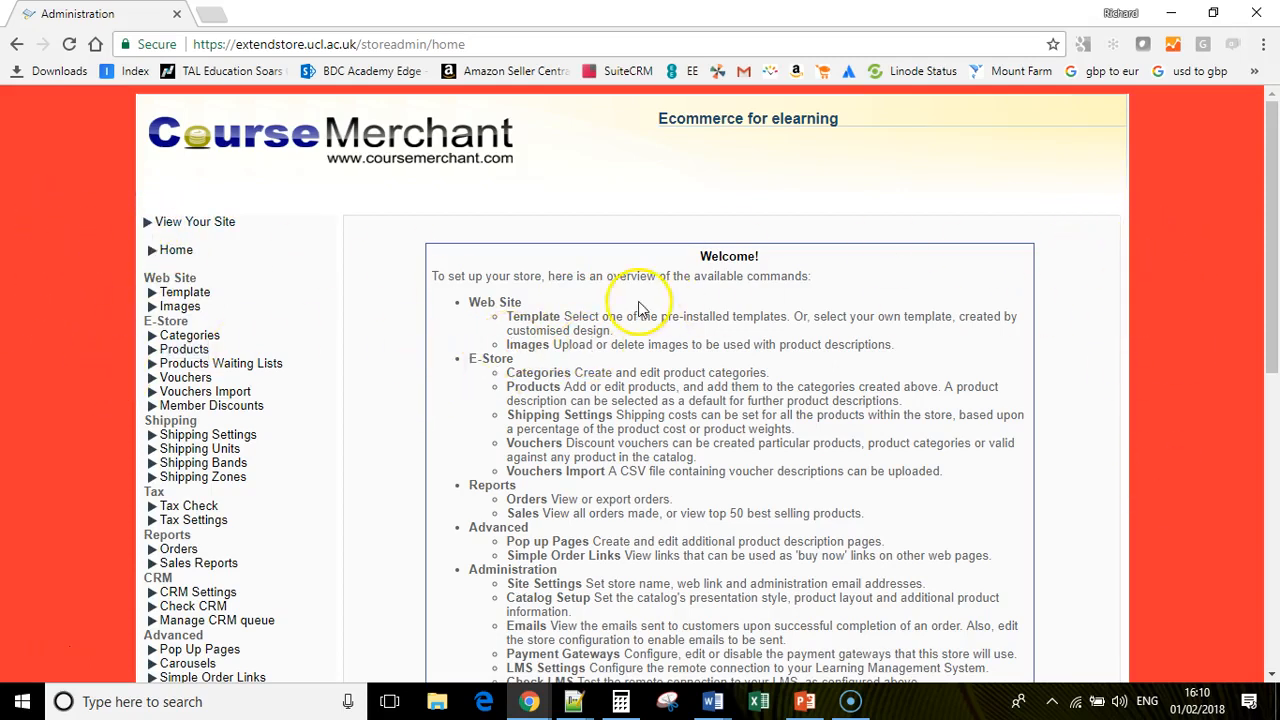
# - Open the Product List via Products under E-Store in the sidebar
pyautogui.scroll(-1, 490, 310)
pyautogui.click(192, 243)
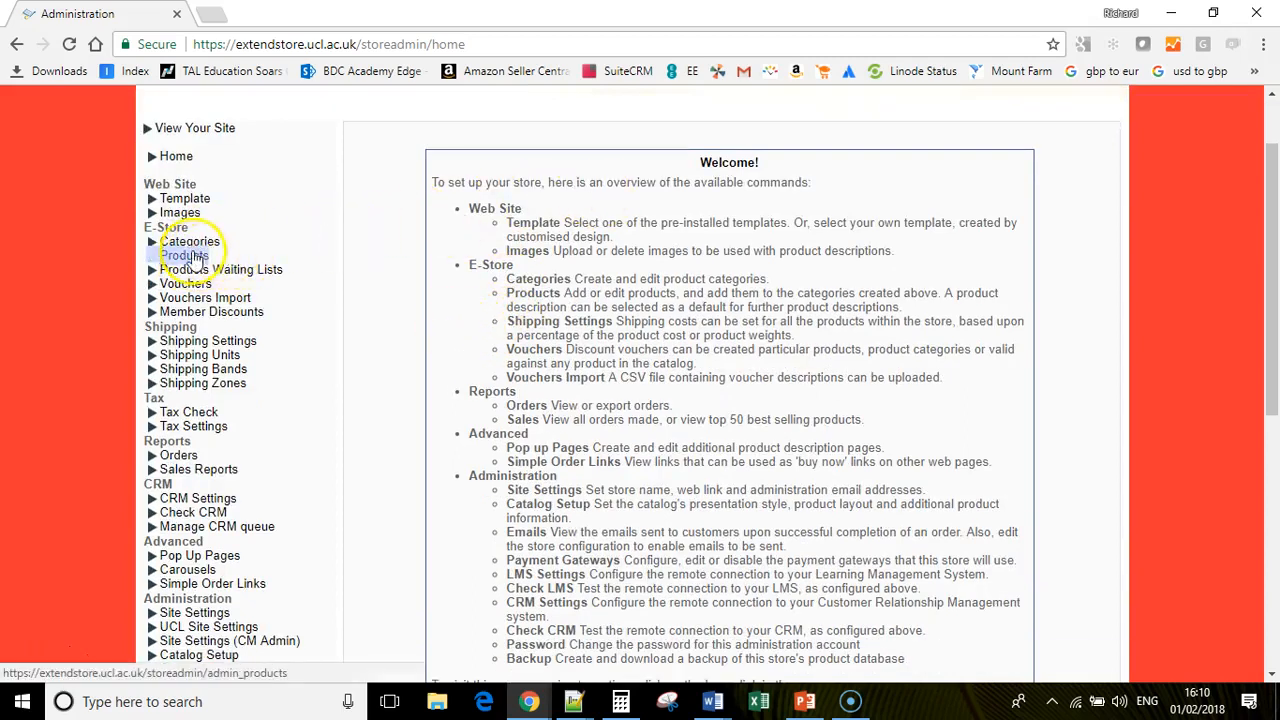
# - Open the Product List, browse the listed courses and tick the row for product Id 84
pyautogui.click(188, 256)
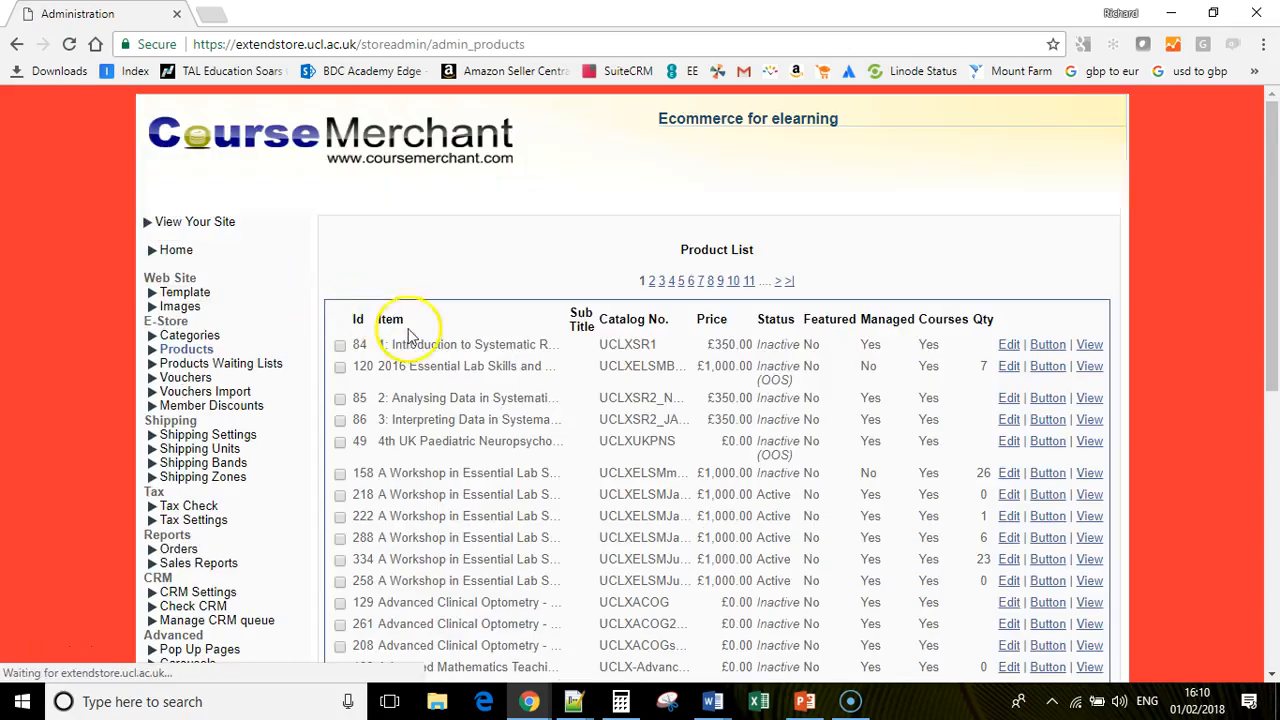
pyautogui.scroll(-4, 748, 470)
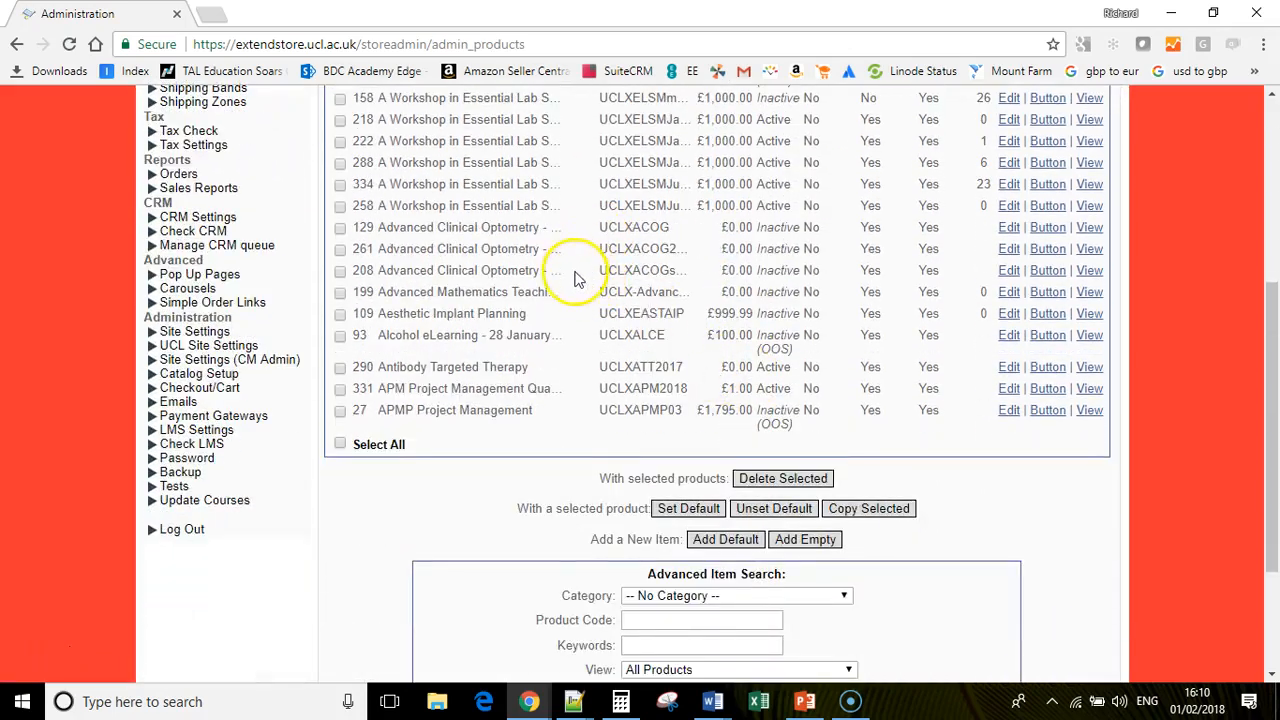
pyautogui.scroll(4, 575, 278)
pyautogui.scroll(-2, 586, 363)
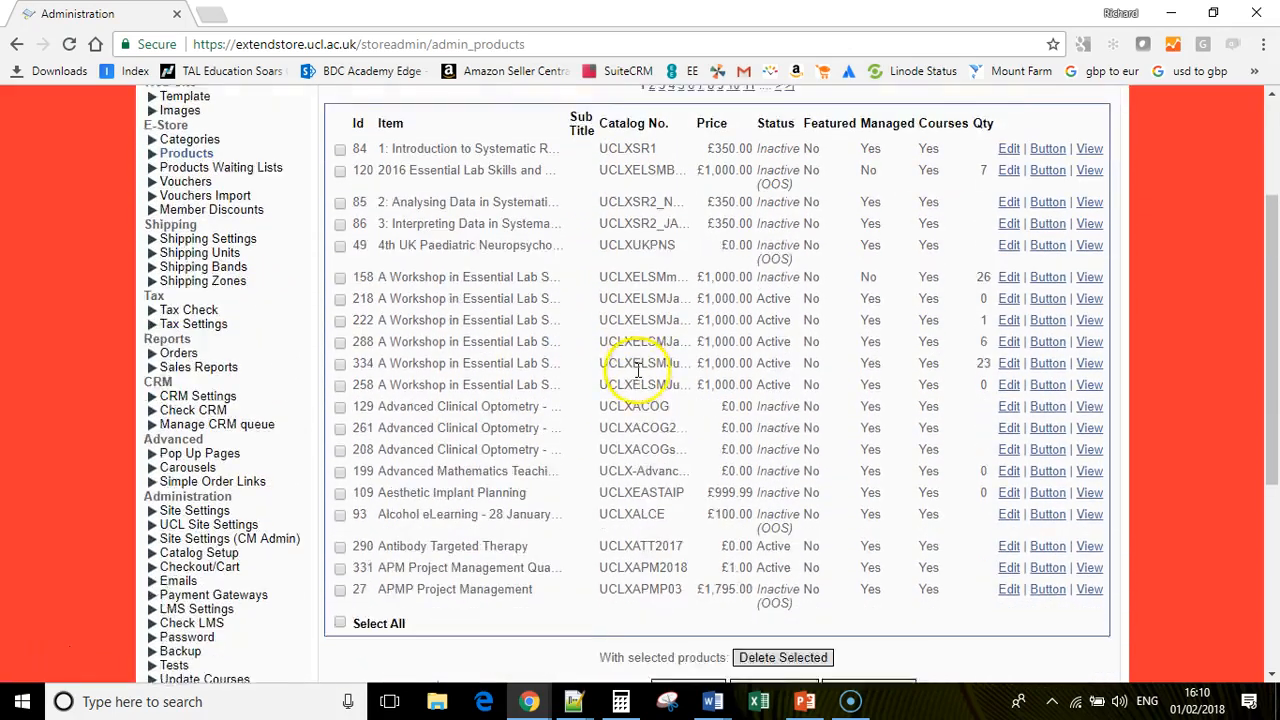
pyautogui.scroll(-1, 637, 370)
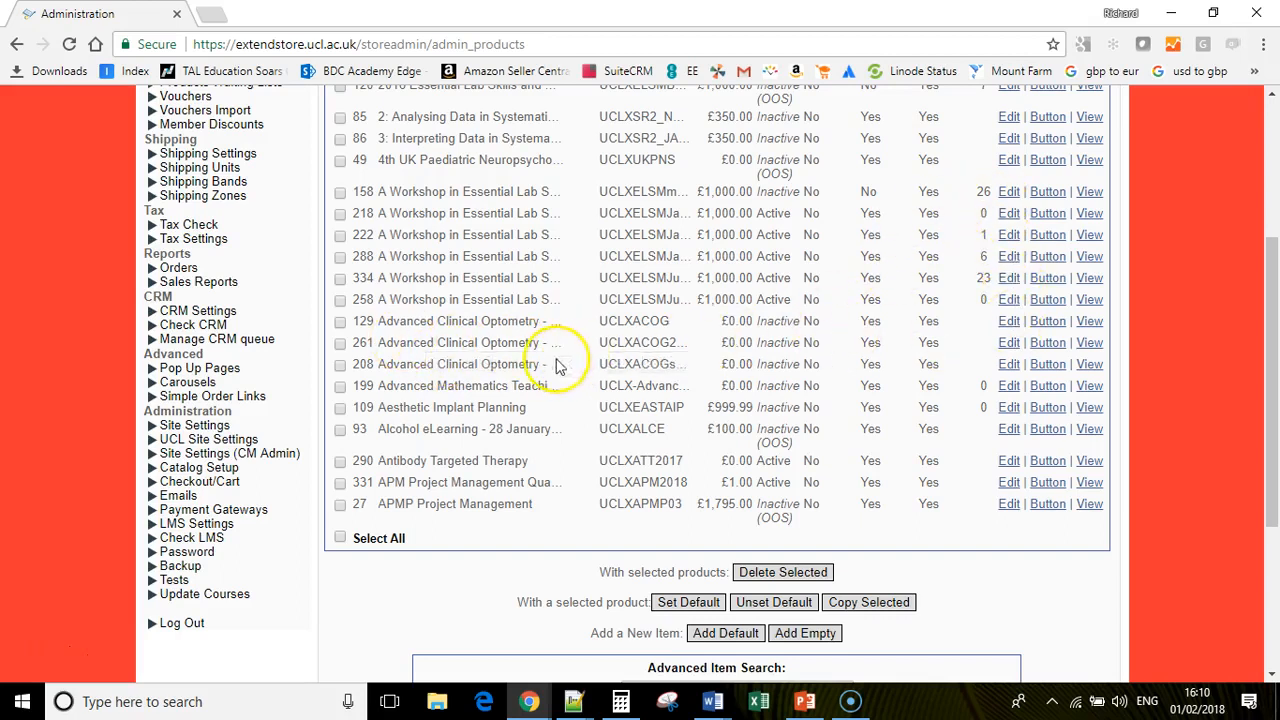
pyautogui.moveTo(1272, 463); pyautogui.dragTo(1265, 572)
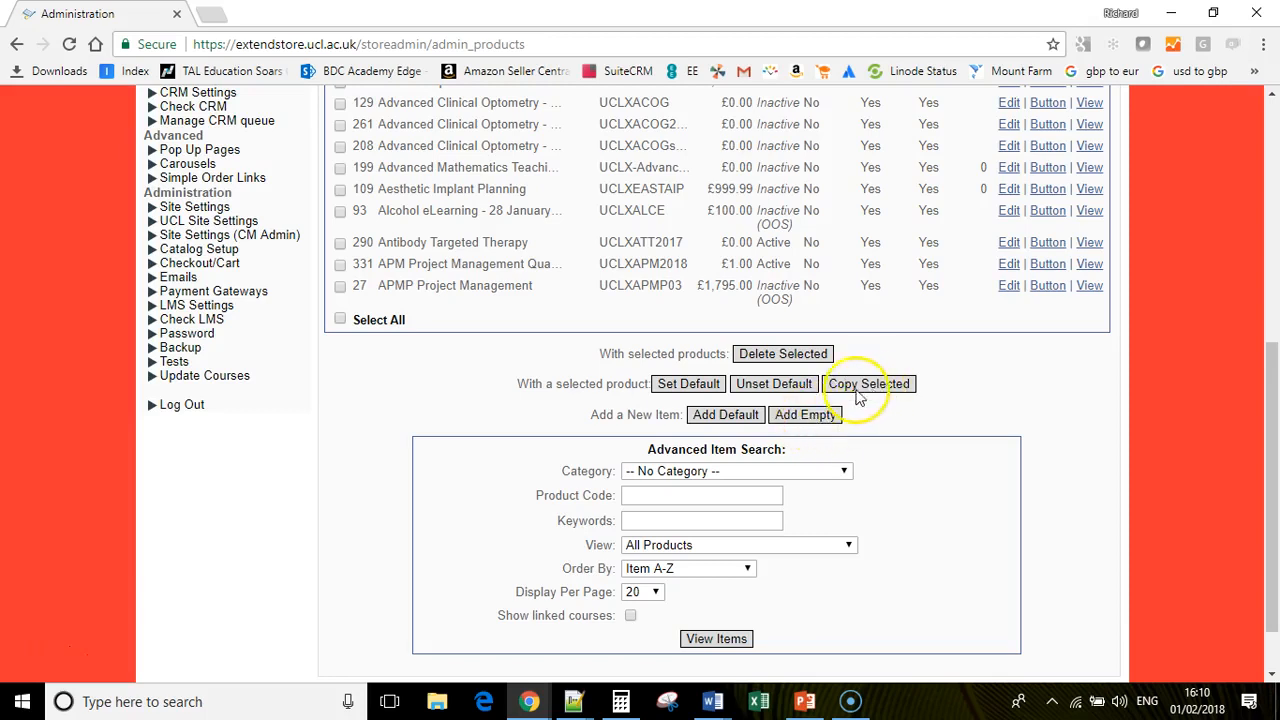
pyautogui.scroll(4, 500, 332)
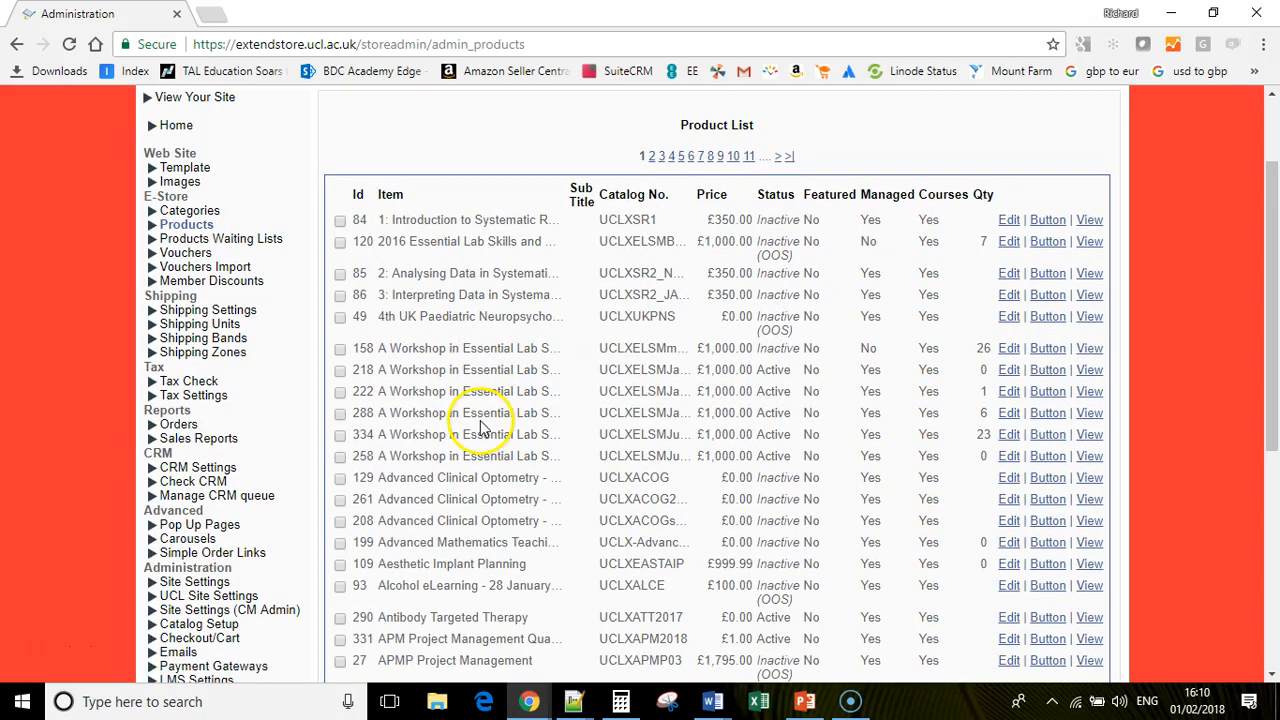
pyautogui.click(341, 221)
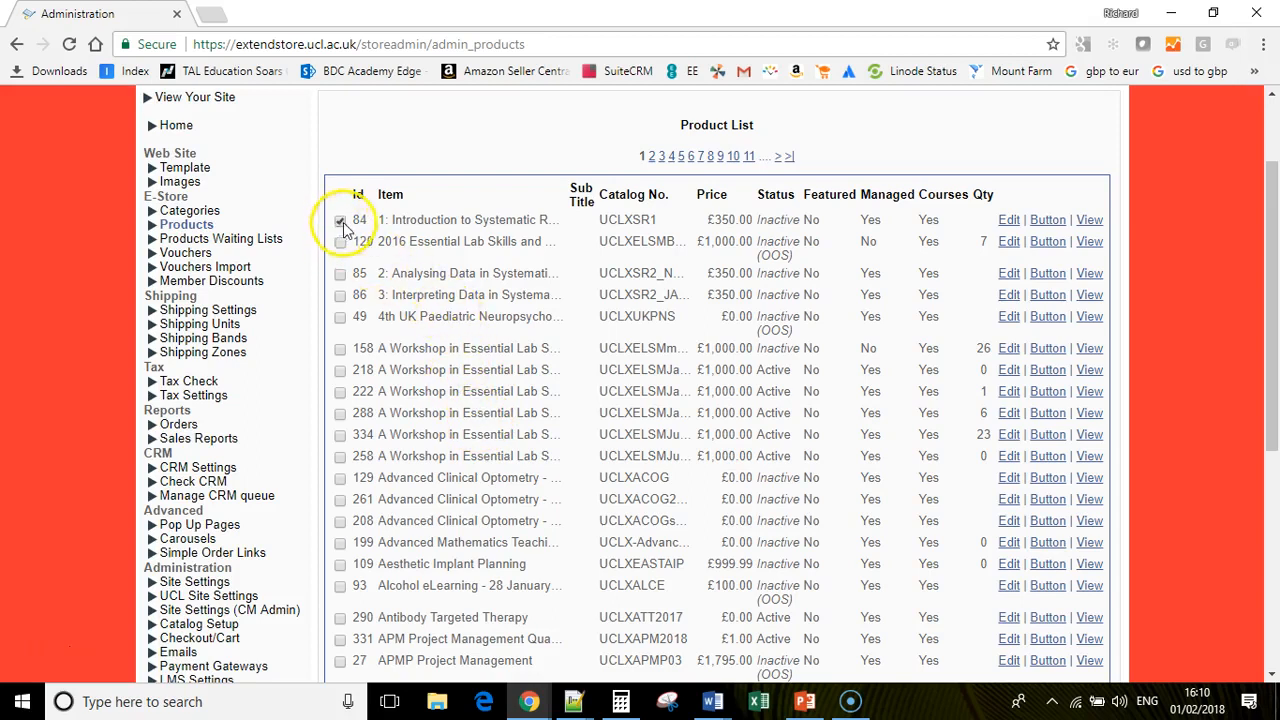
pyautogui.scroll(-4, 634, 343)
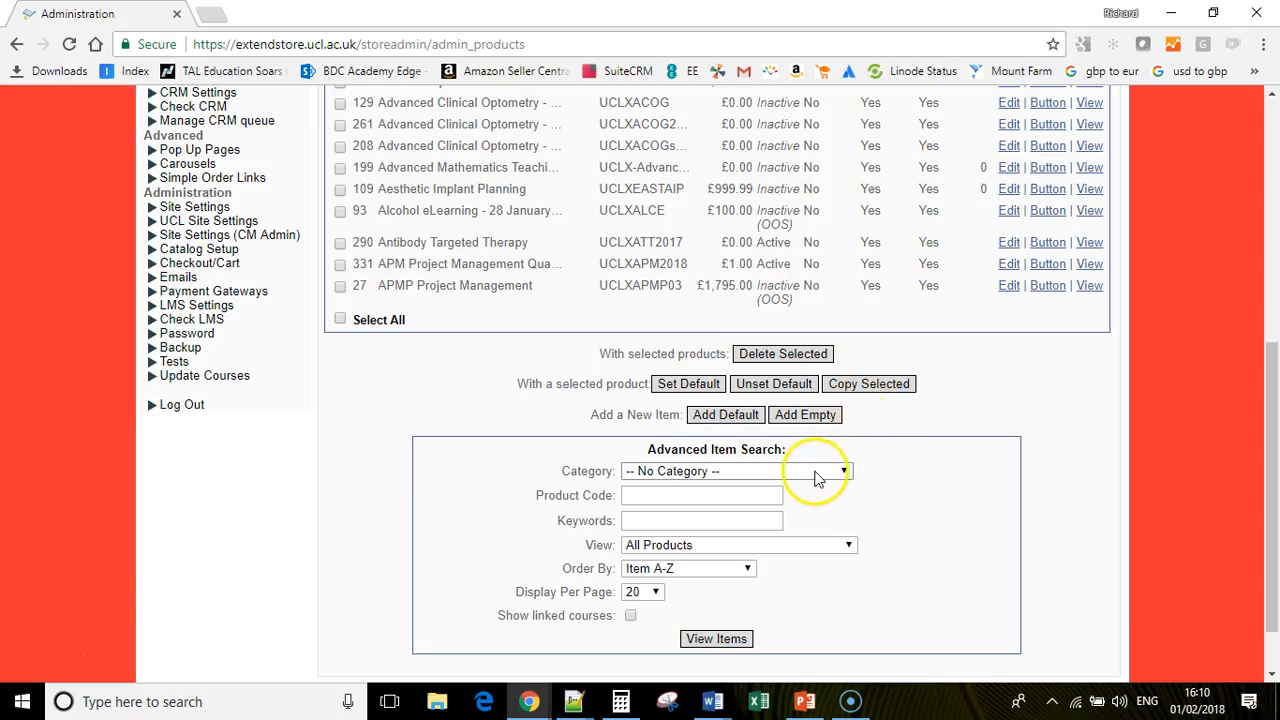
# - Add an empty product and rename it from New Product to Delete-Me-Test
pyautogui.click(818, 420)
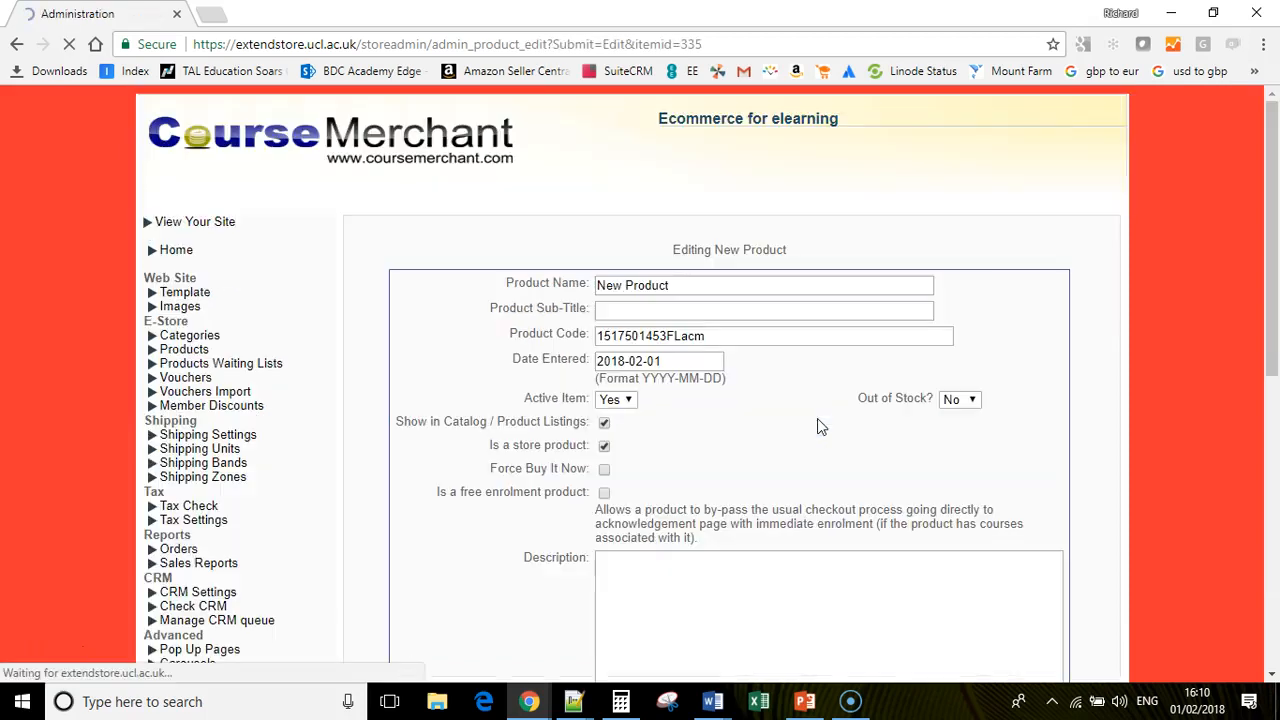
pyautogui.moveTo(610, 284); pyautogui.dragTo(433, 283)
pyautogui.write('Delete-Me-Test')
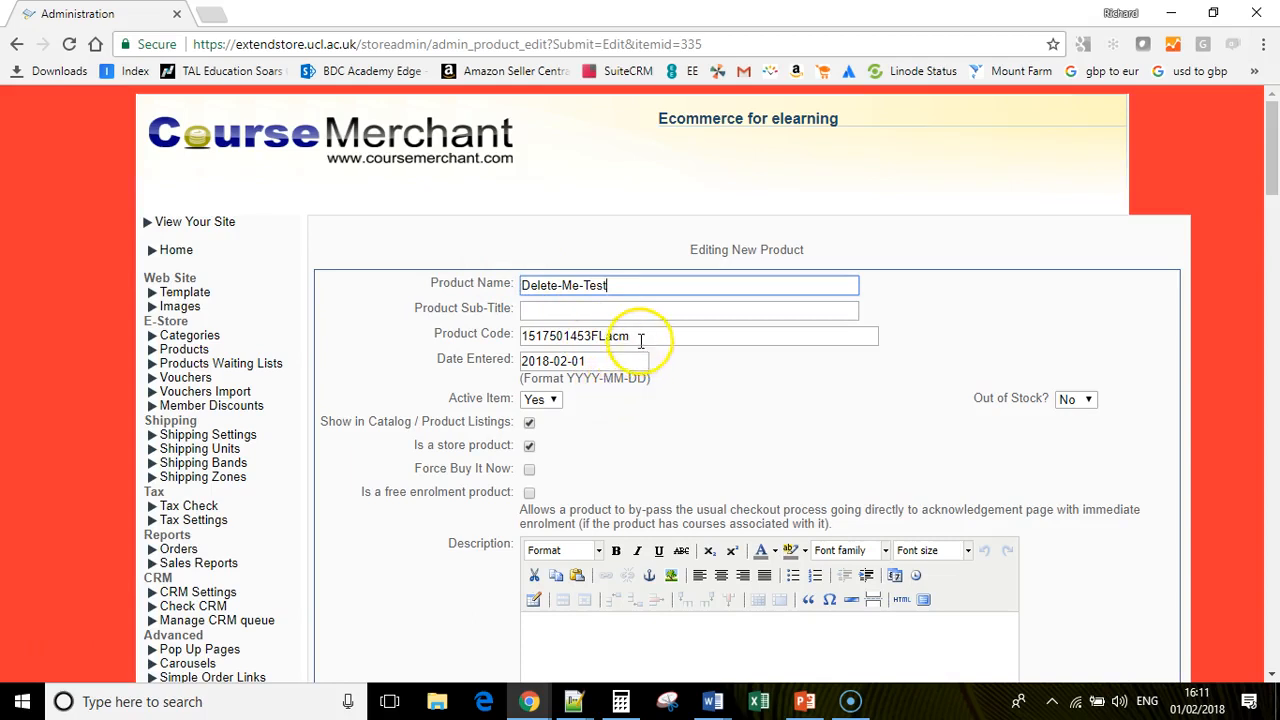
# - Highlight the generated product code and the Product Sub-Title field for review
pyautogui.moveTo(641, 341); pyautogui.dragTo(443, 347)
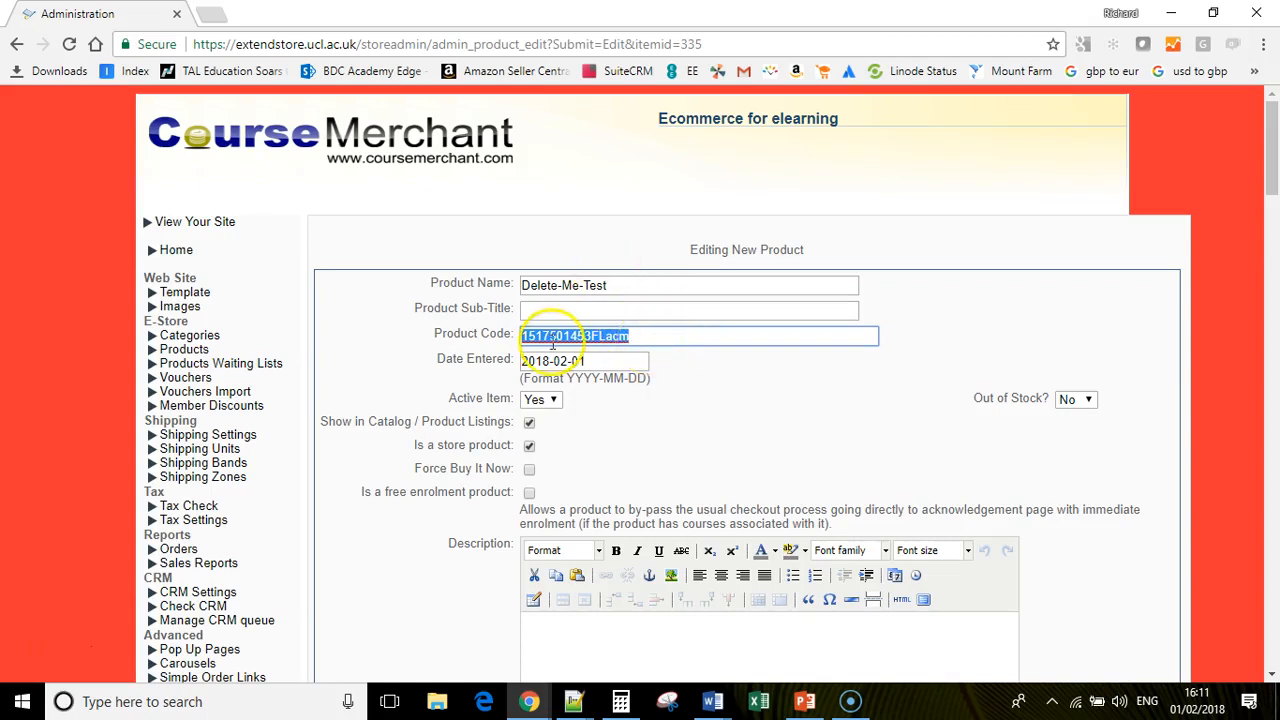
pyautogui.moveTo(434, 308); pyautogui.dragTo(500, 310)
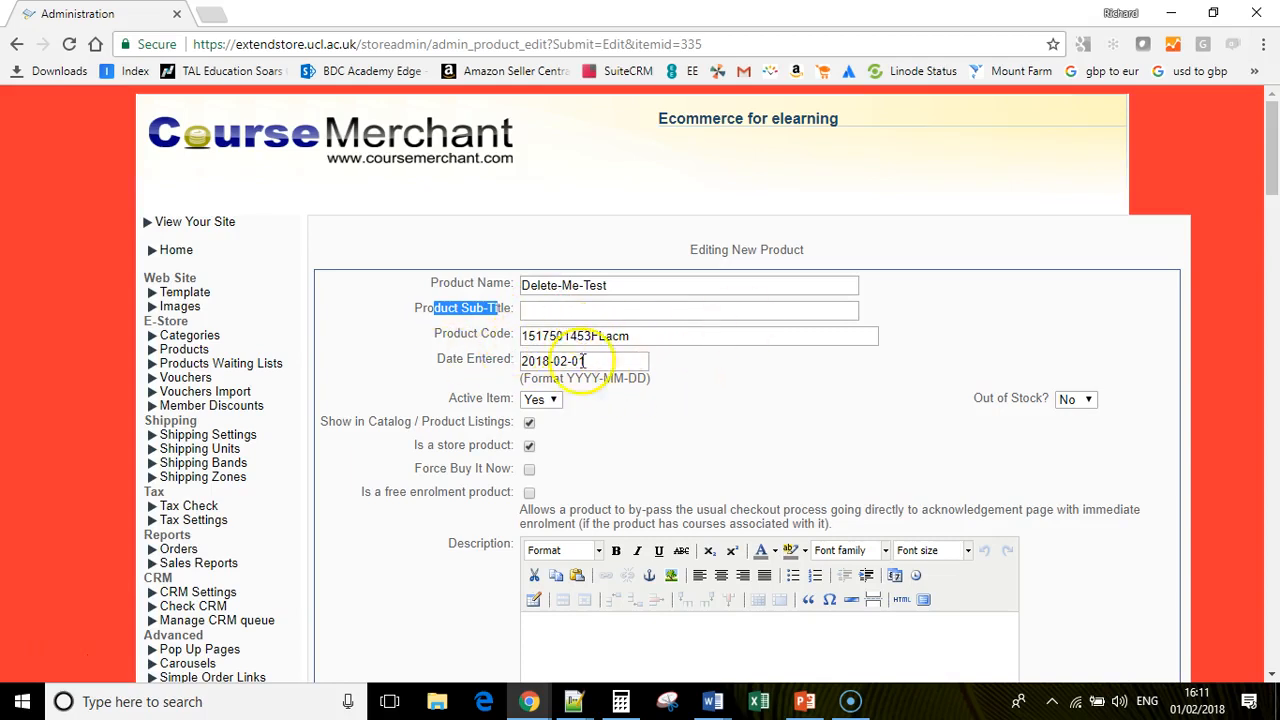
pyautogui.moveTo(1272, 166); pyautogui.dragTo(1273, 200)
pyautogui.moveTo(447, 191); pyautogui.dragTo(503, 190)
# - Set Active Item to No, review the catalog and store-product options, and untick free enrolment
pyautogui.click(545, 191)
pyautogui.click(540, 222)
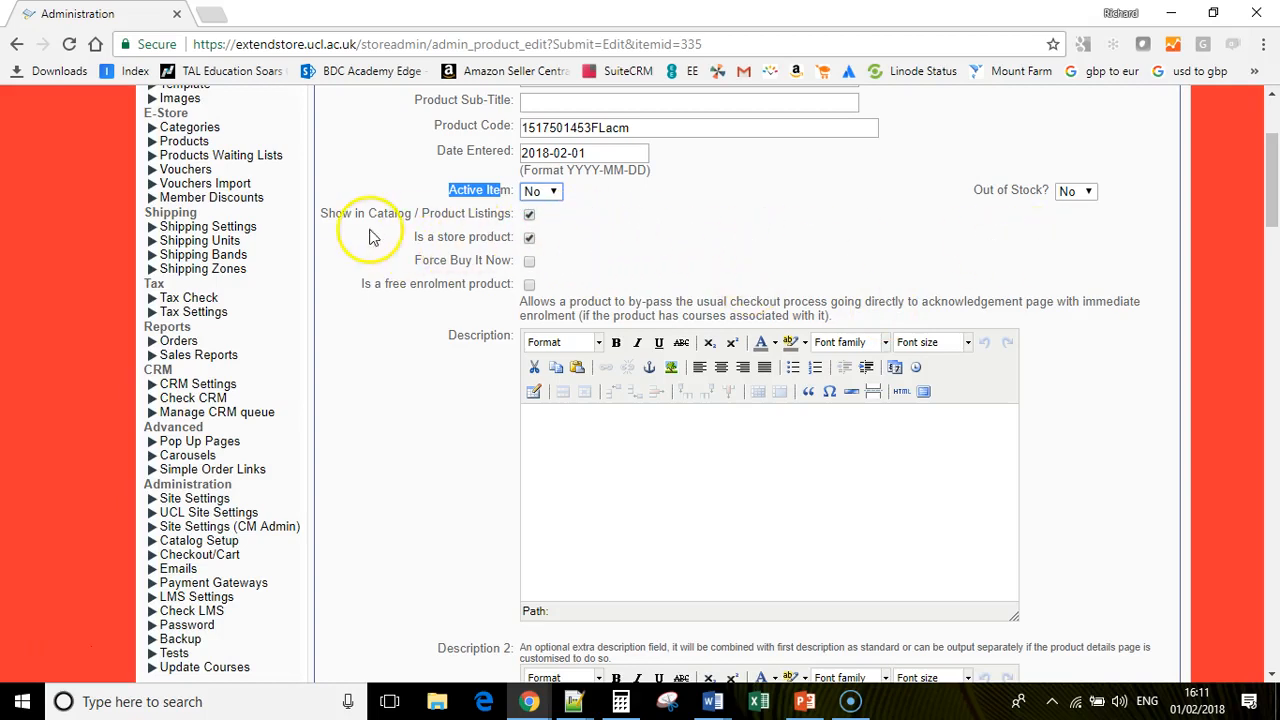
pyautogui.moveTo(342, 213); pyautogui.dragTo(505, 215)
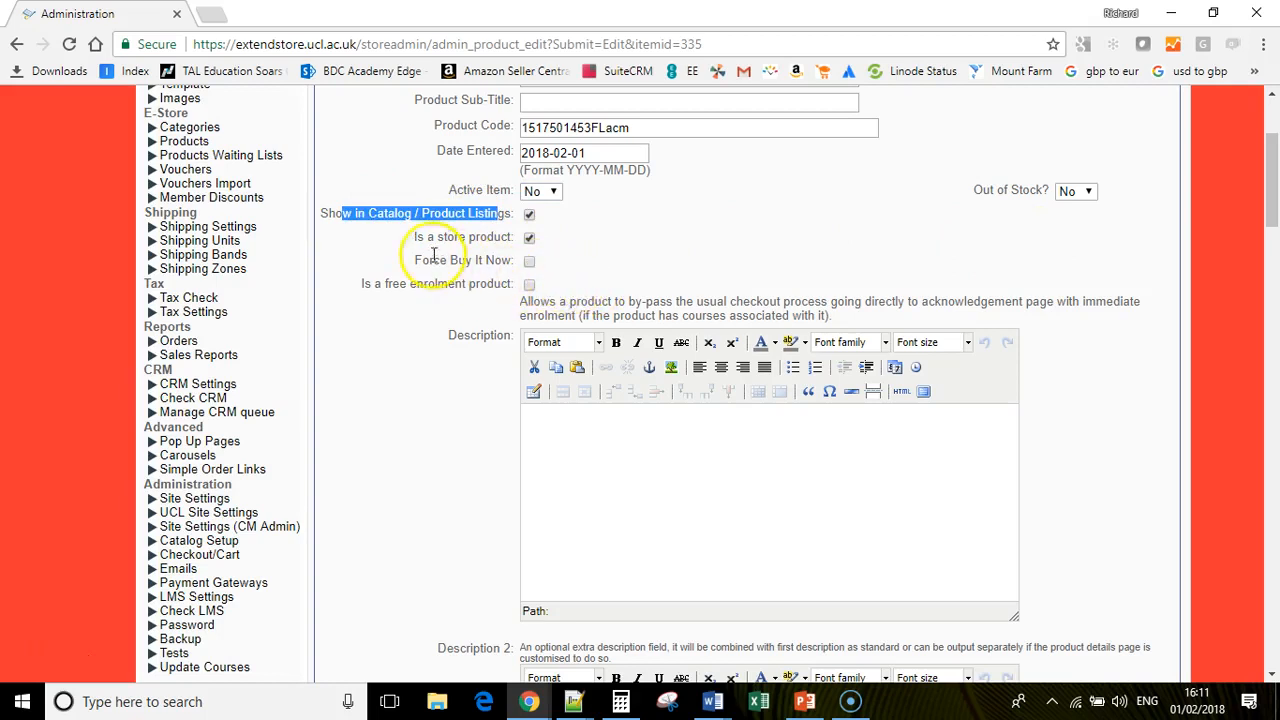
pyautogui.moveTo(424, 237); pyautogui.dragTo(497, 243)
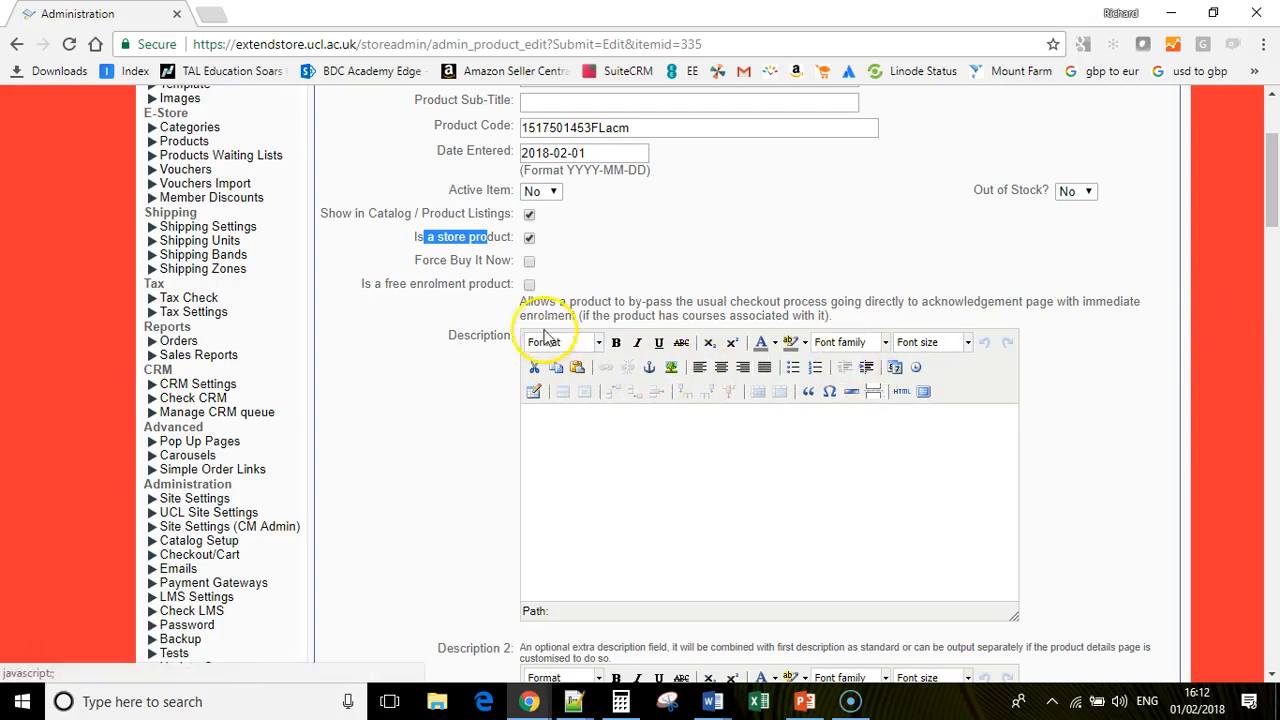
pyautogui.moveTo(440, 283); pyautogui.dragTo(505, 278)
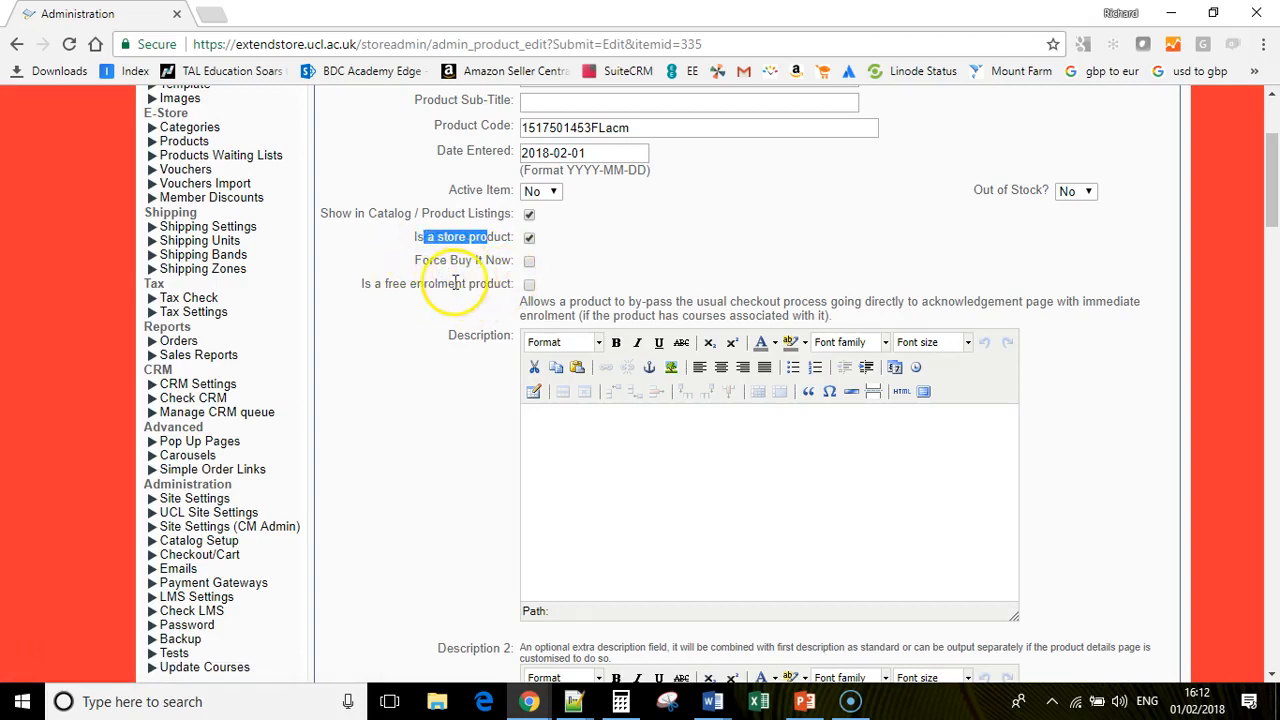
pyautogui.moveTo(355, 285); pyautogui.dragTo(529, 286)
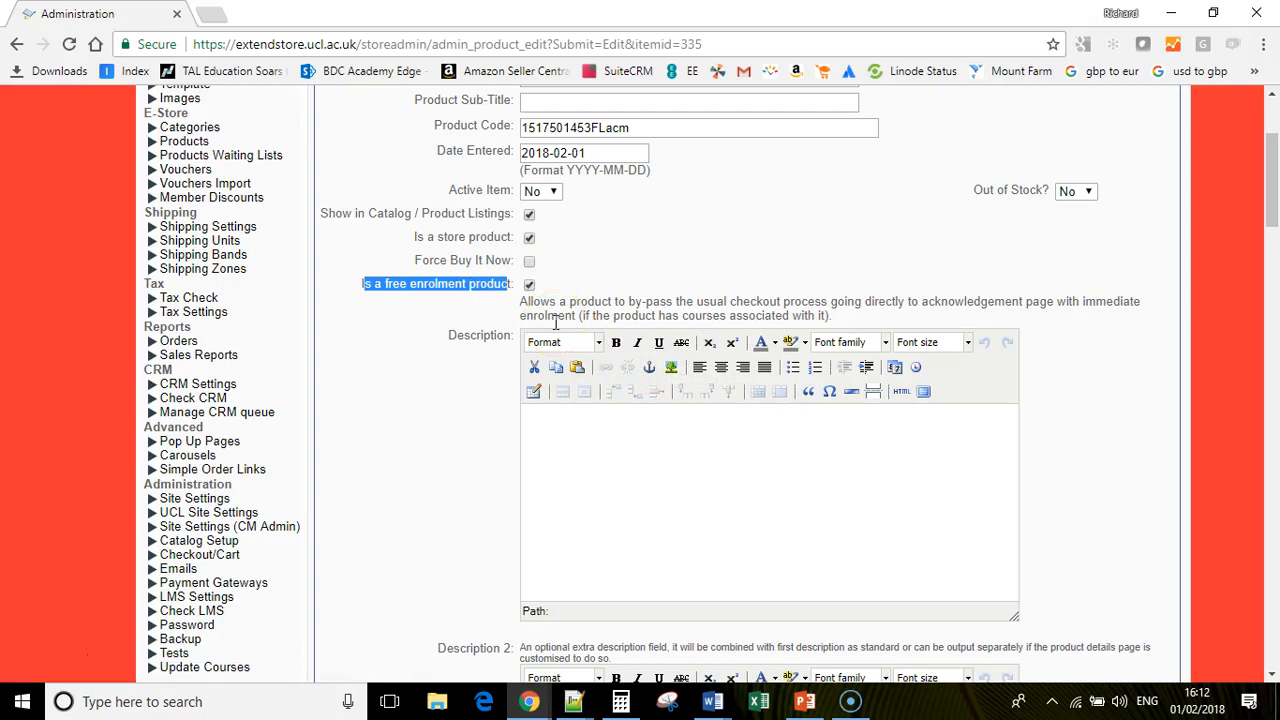
pyautogui.click(529, 285)
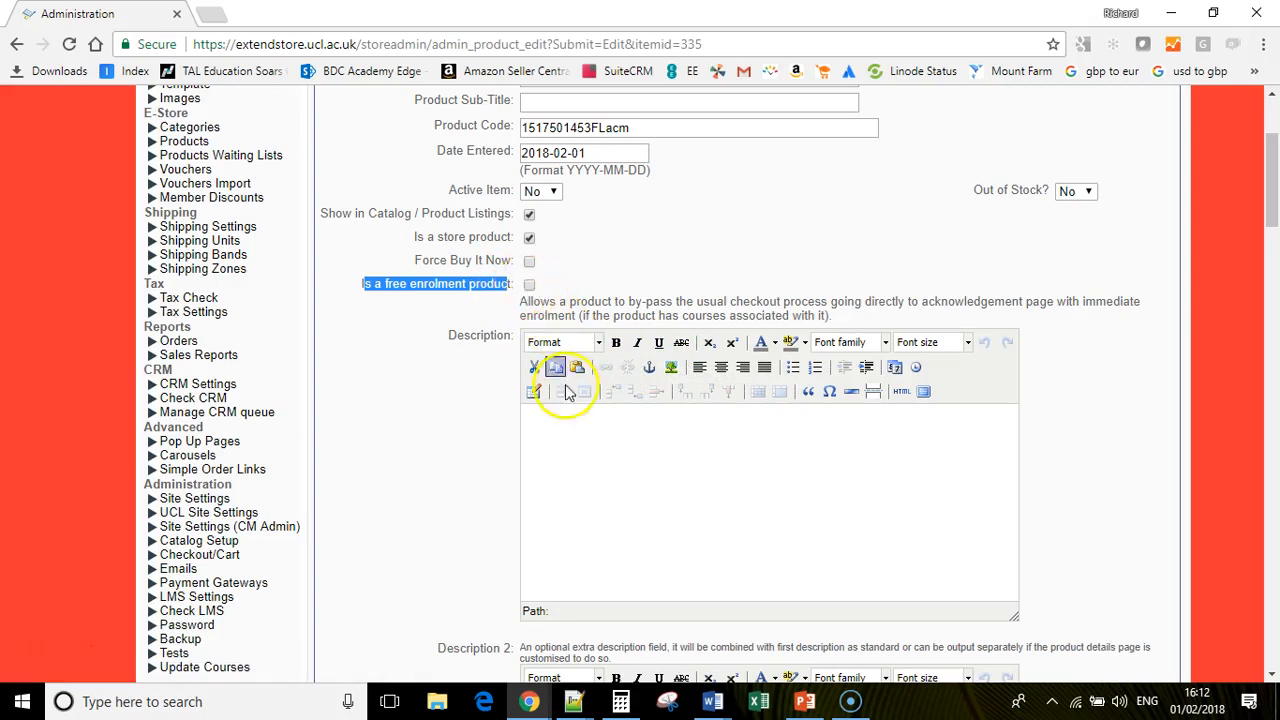
# - Enter the product description 'Blurb' and the short description 'blurb3'
pyautogui.click(604, 461)
pyautogui.write('Blurb')
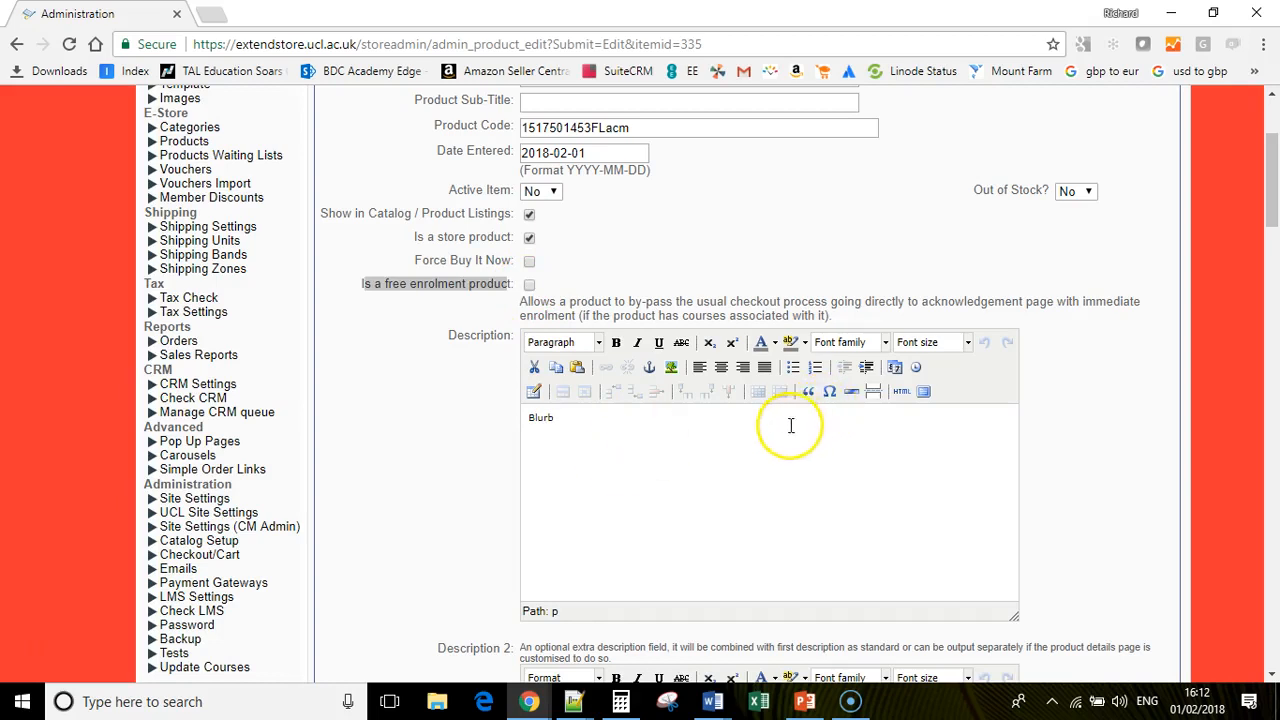
pyautogui.scroll(-2, 790, 420)
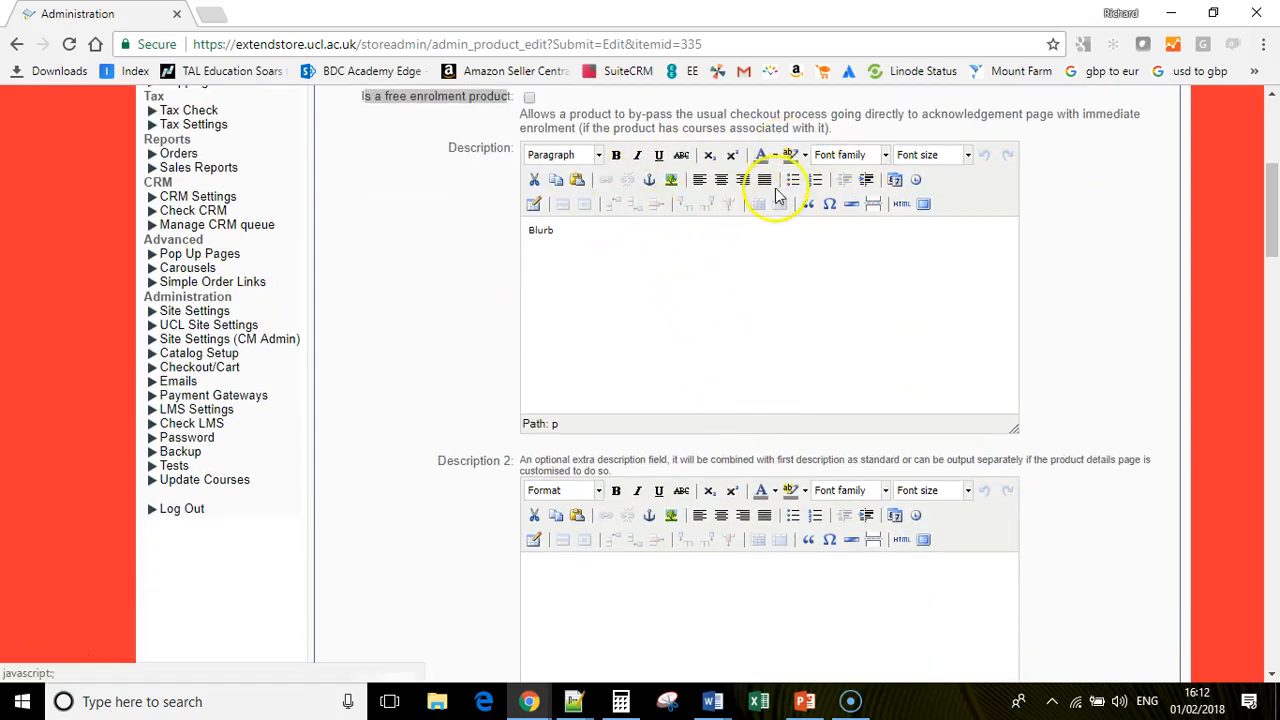
pyautogui.scroll(-1, 780, 300)
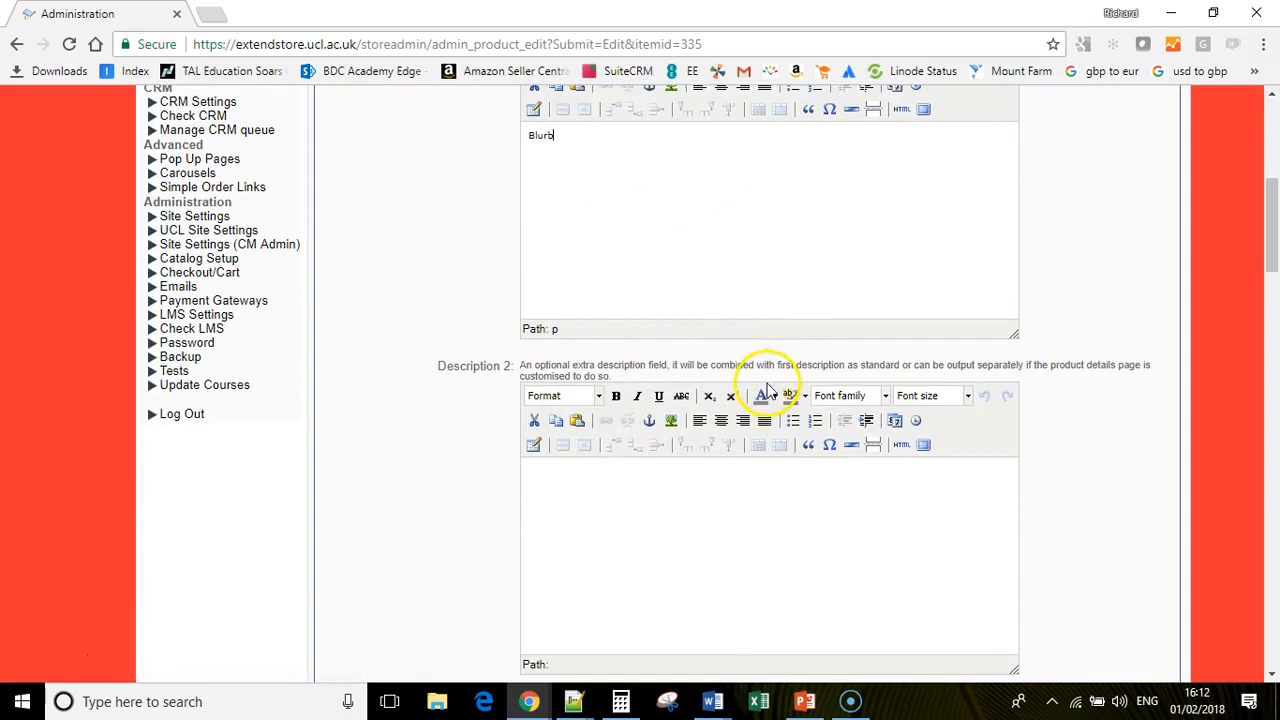
pyautogui.scroll(-1, 766, 394)
pyautogui.moveTo(1260, 274); pyautogui.dragTo(1260, 300)
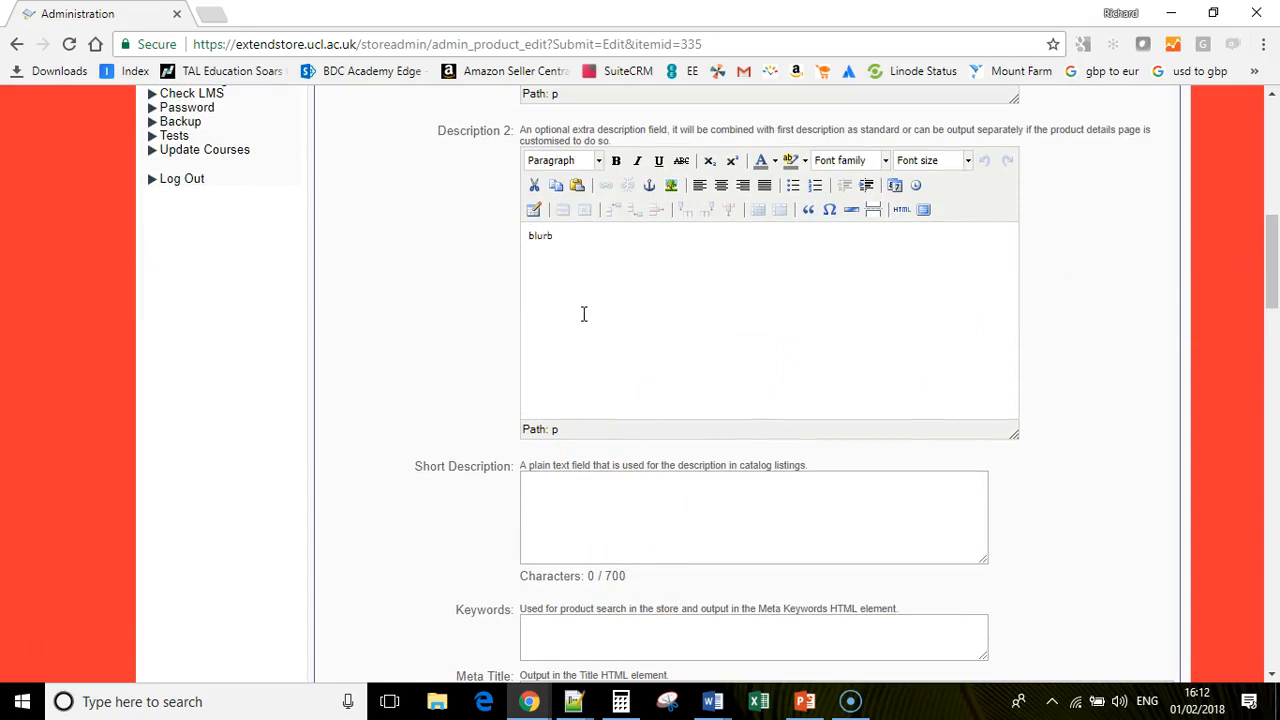
pyautogui.click(600, 528)
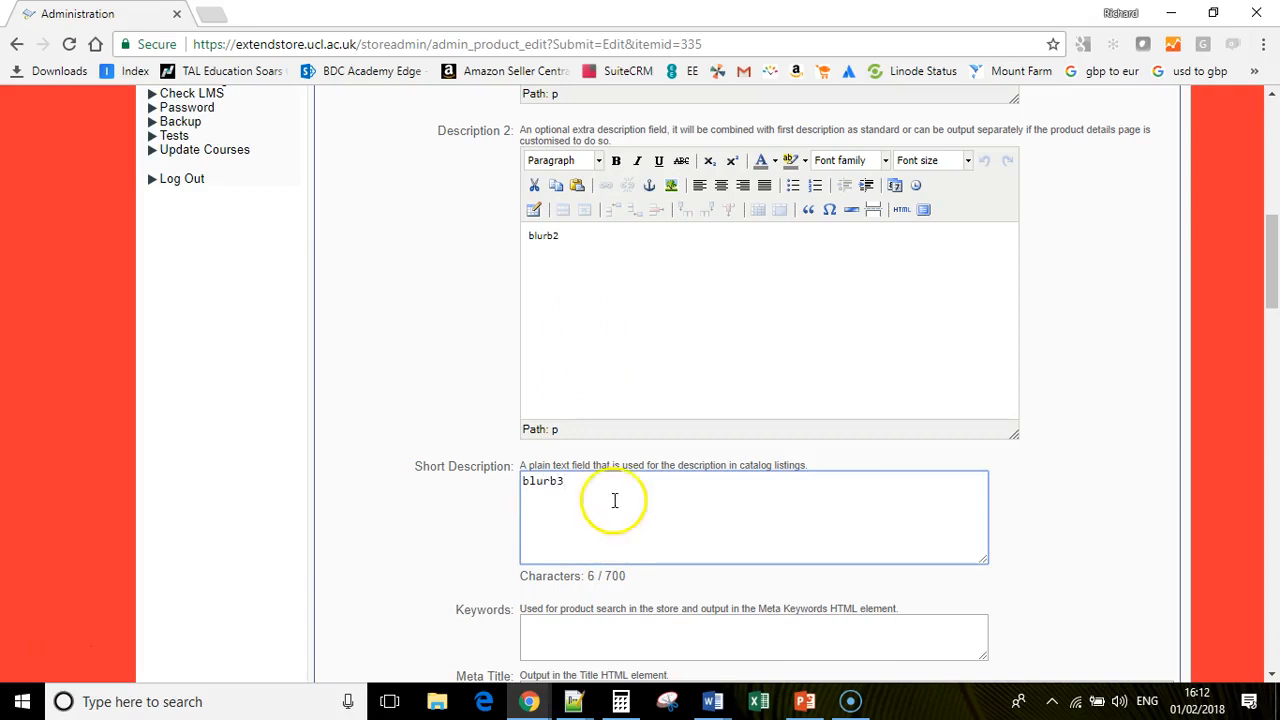
pyautogui.scroll(-2, 626, 500)
# - Enter keywords 'meta keywords', then copy them into Meta Title and change it to 'meta title'
pyautogui.click(553, 458)
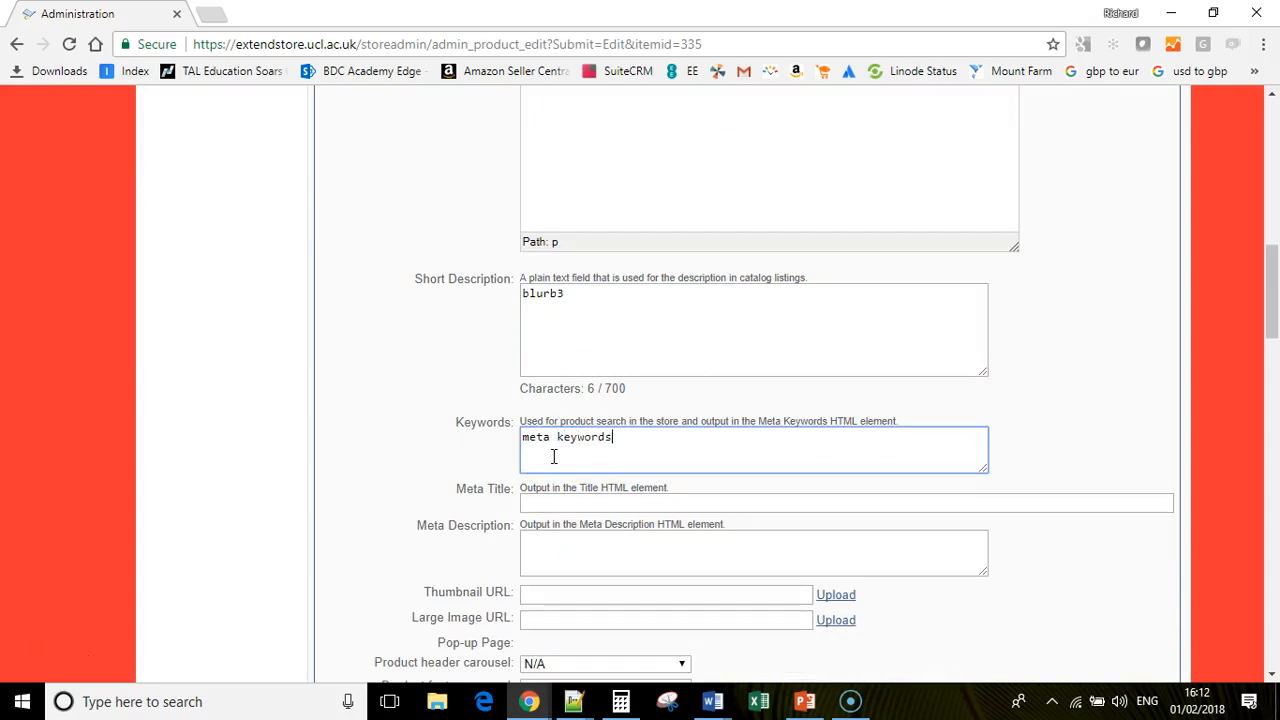
pyautogui.click(573, 504)
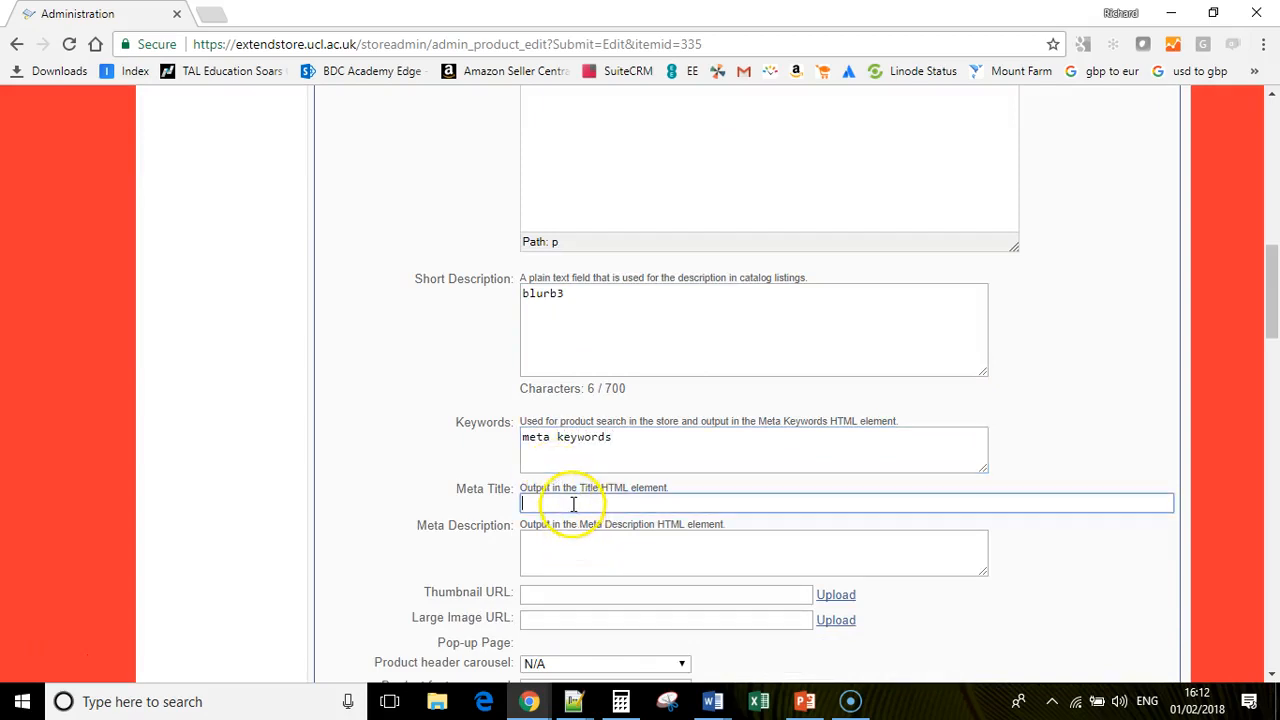
pyautogui.moveTo(610, 436); pyautogui.dragTo(505, 425)
pyautogui.hotkey('ctrl', 'c')
pyautogui.click(578, 503)
pyautogui.hotkey('ctrl', 'v')
pyautogui.doubleClick(590, 503)
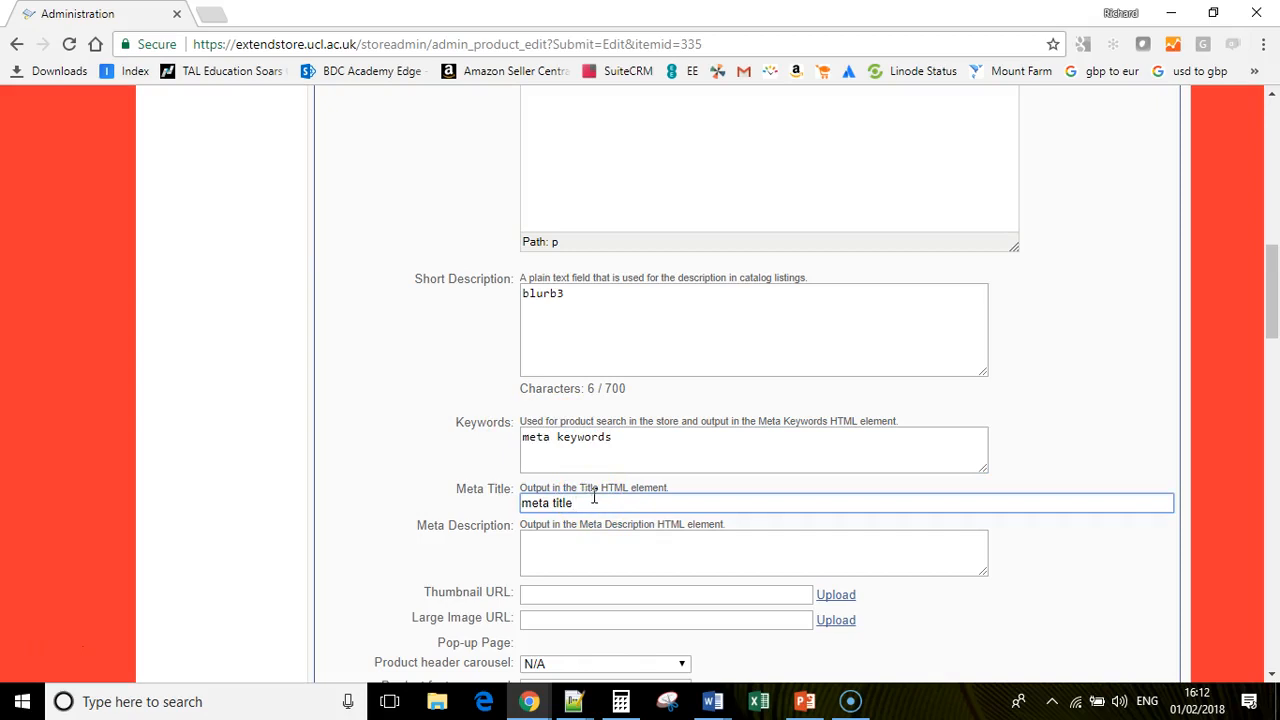
pyautogui.write('title')
pyautogui.scroll(-2, 605, 490)
pyautogui.click(927, 355)
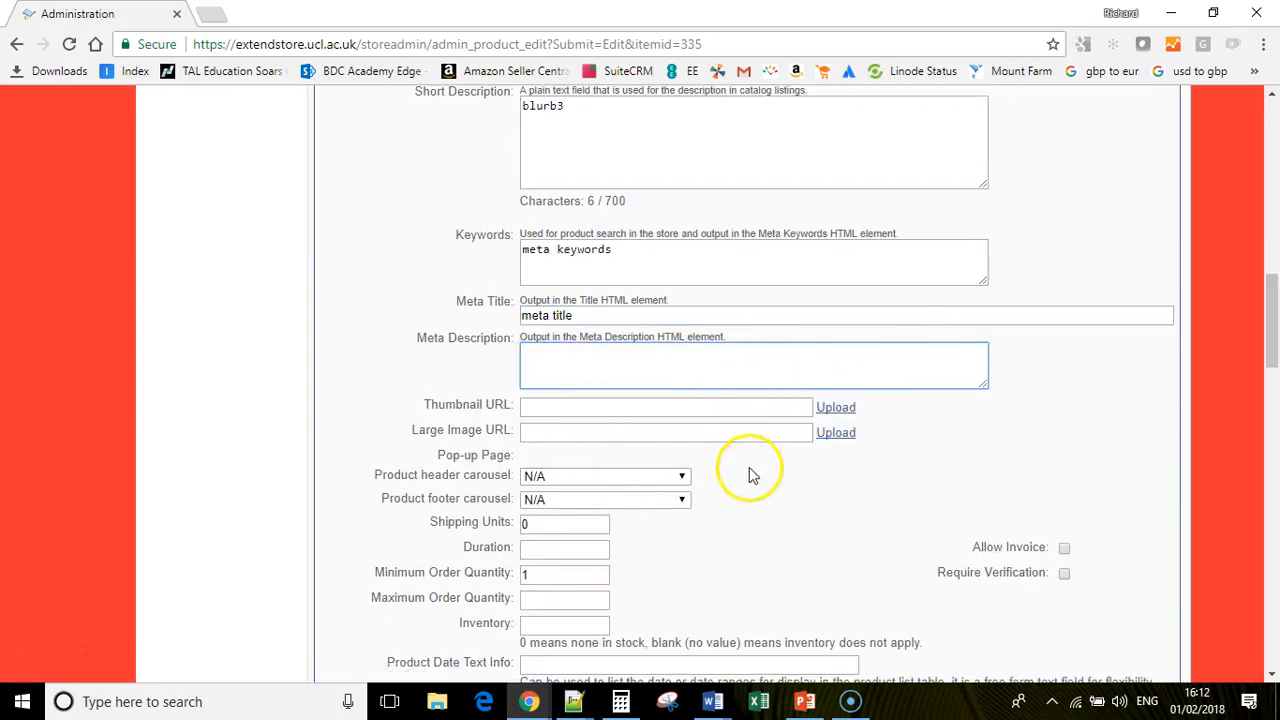
# - Leave the Product header carousel set to N/A
pyautogui.moveTo(384, 478); pyautogui.dragTo(512, 478)
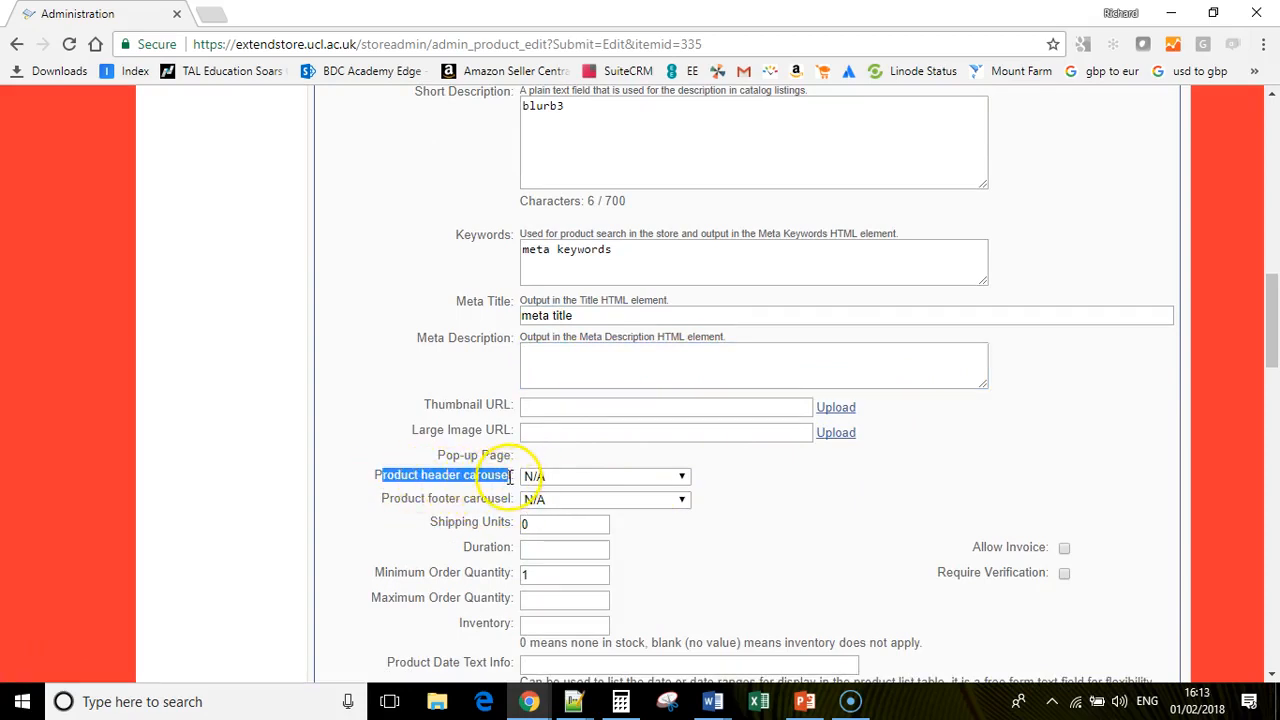
pyautogui.click(681, 478)
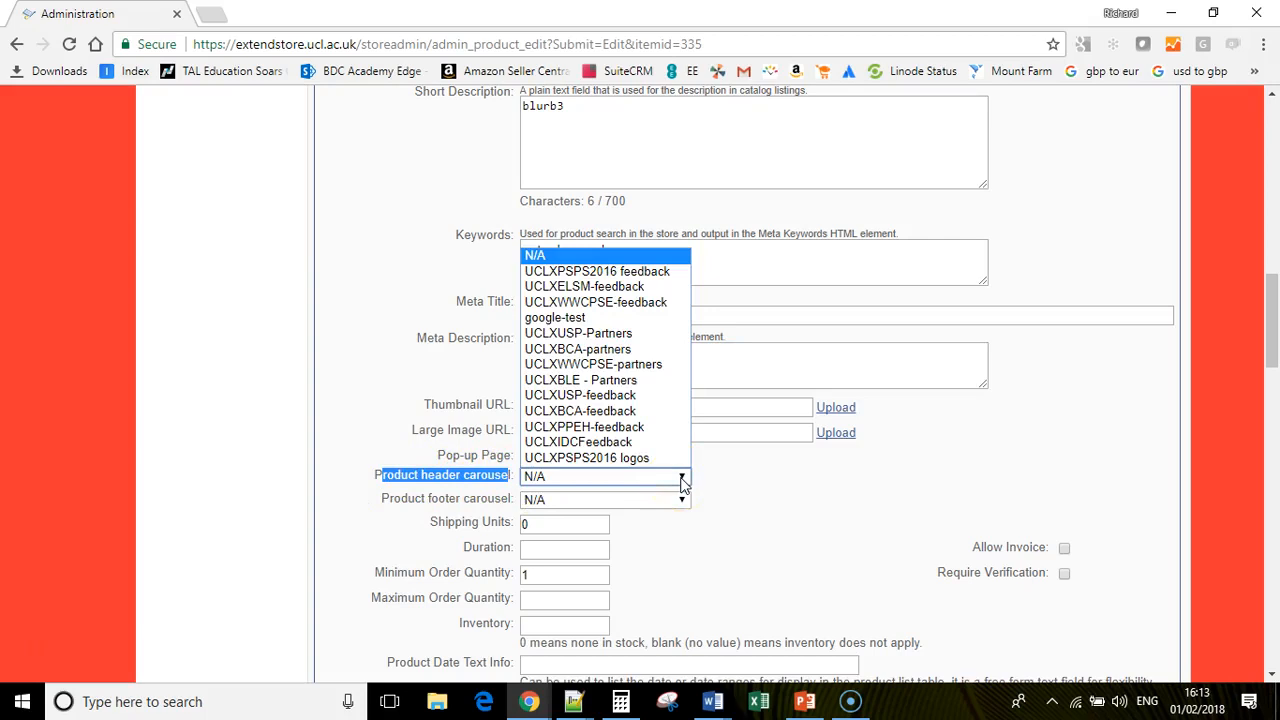
pyautogui.scroll(-1, 681, 478)
pyautogui.click(678, 386)
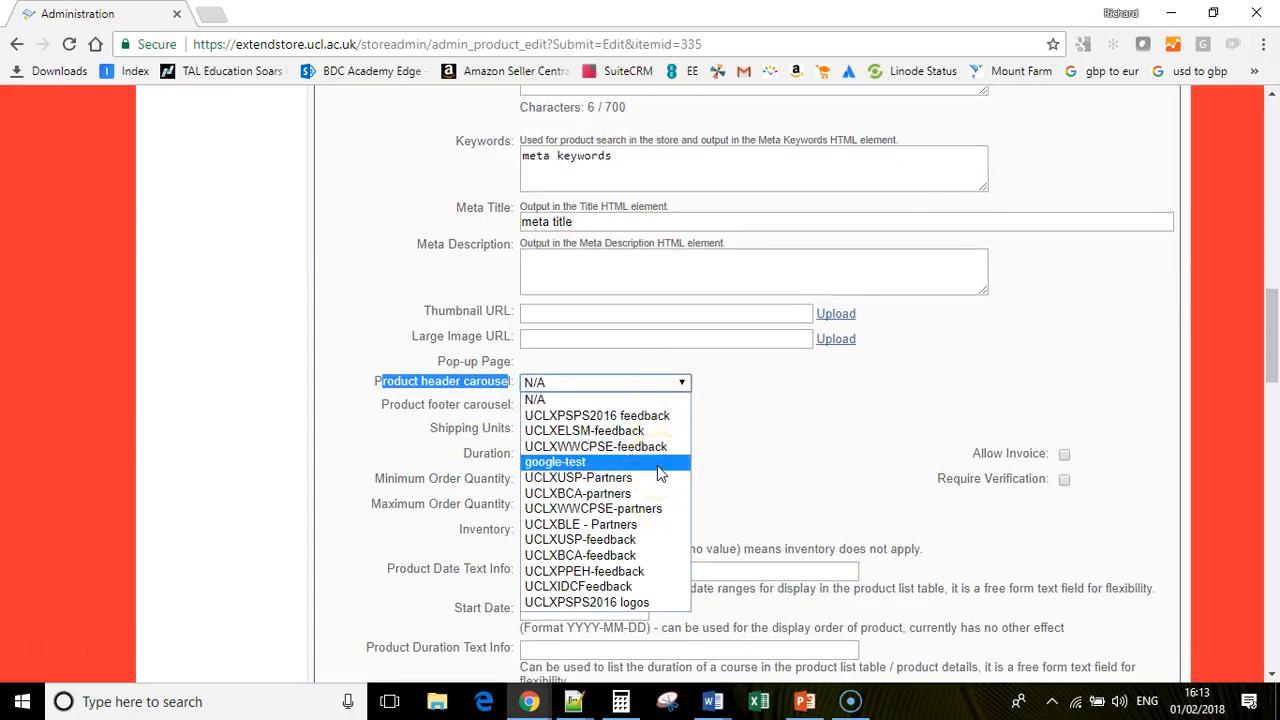
pyautogui.click(738, 436)
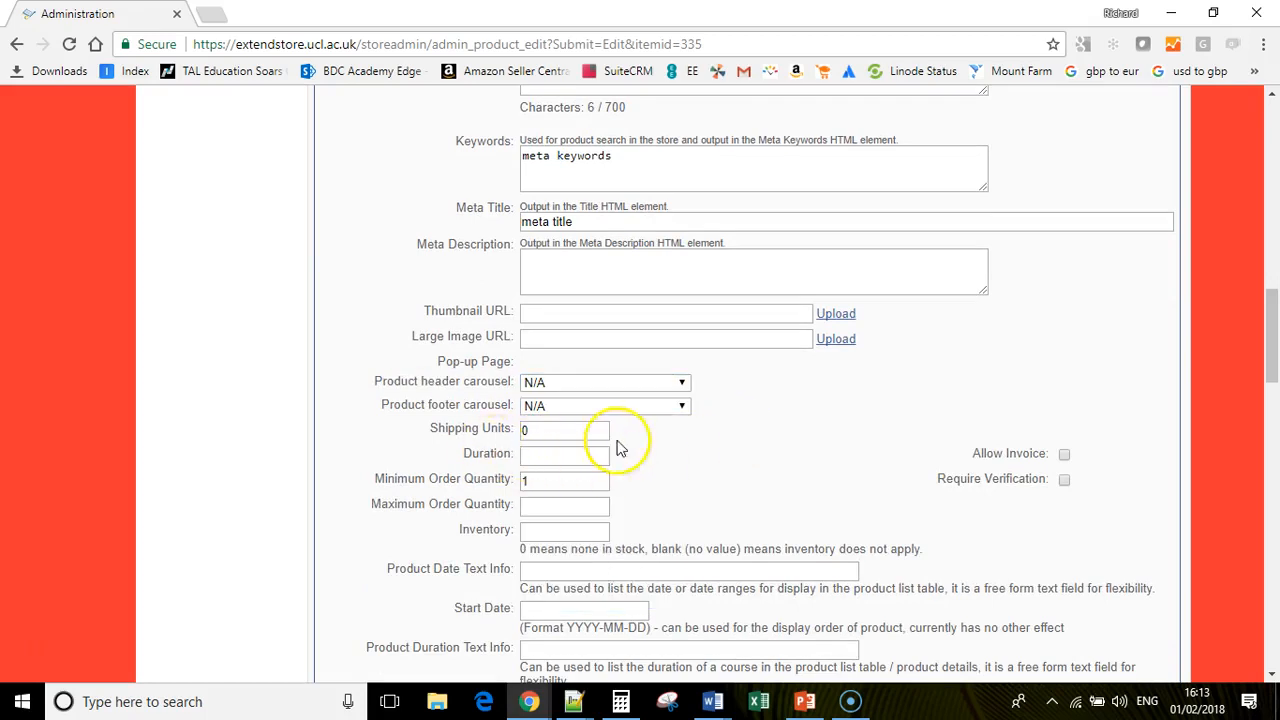
# - Enter 1 for Duration and 15 for Inventory, leaving invoice and verification unchecked
pyautogui.moveTo(1273, 375); pyautogui.dragTo(1273, 403)
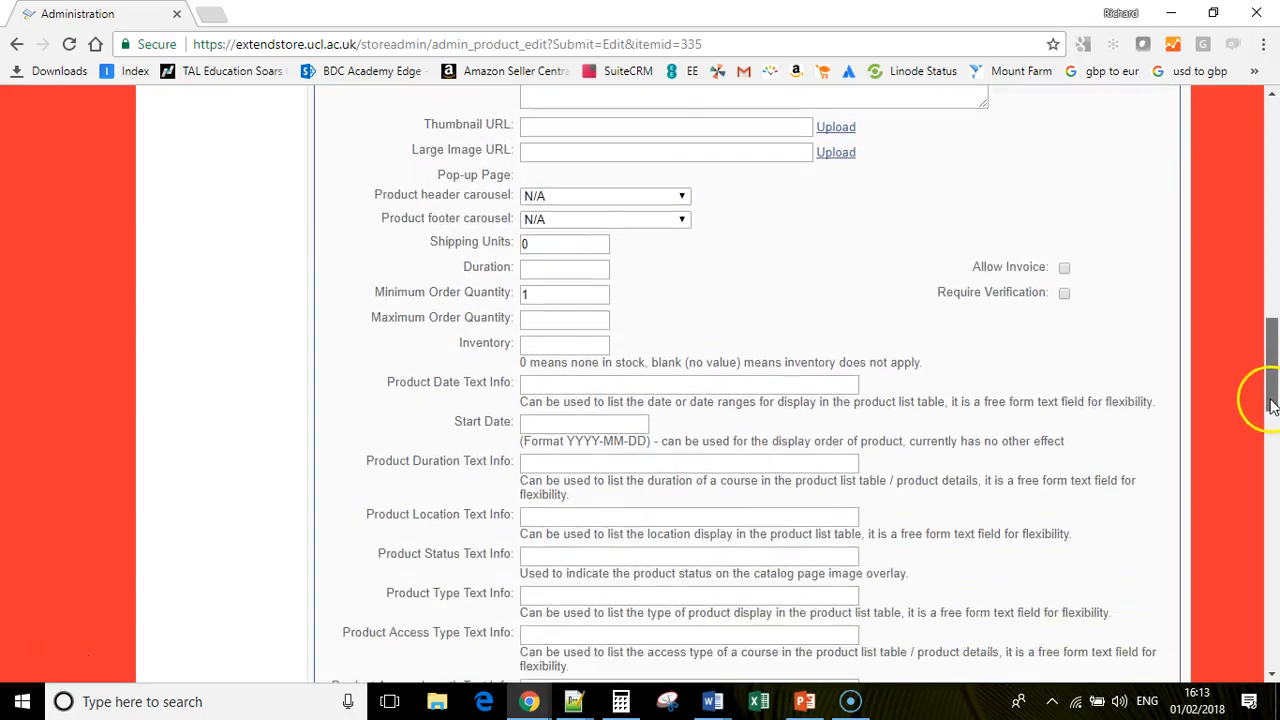
pyautogui.click(527, 292)
pyautogui.write('1')
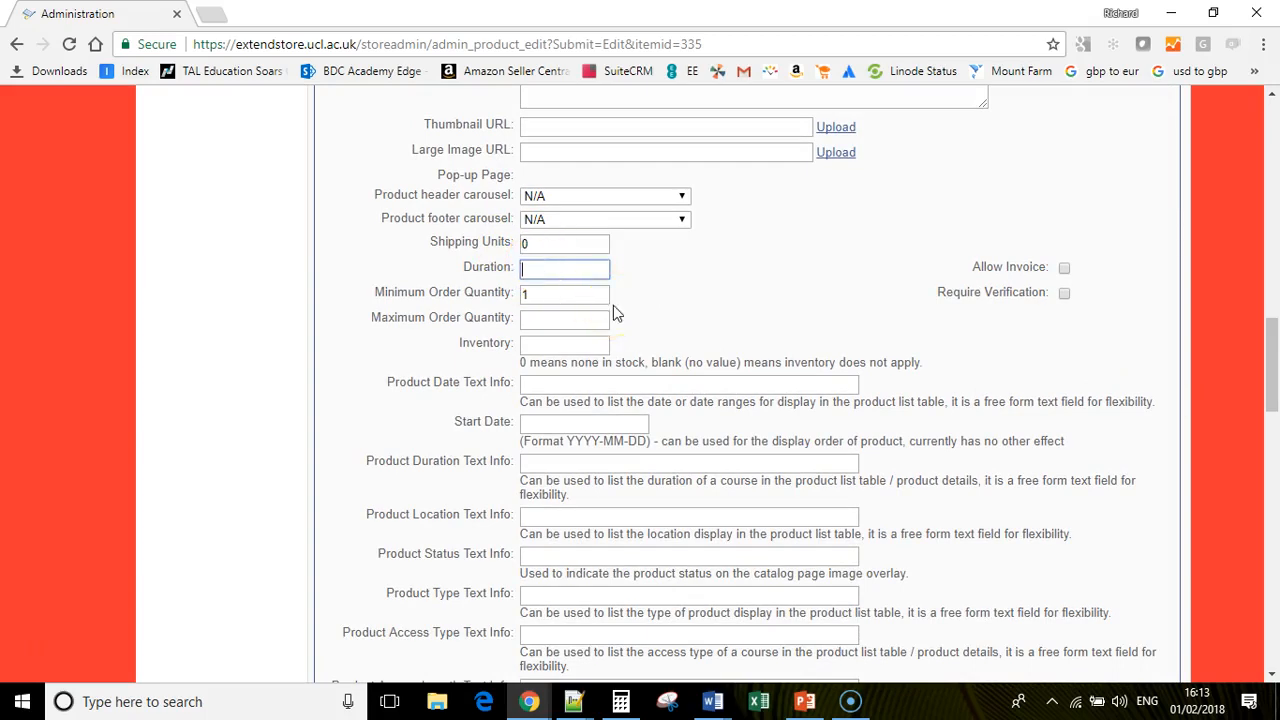
pyautogui.click(549, 345)
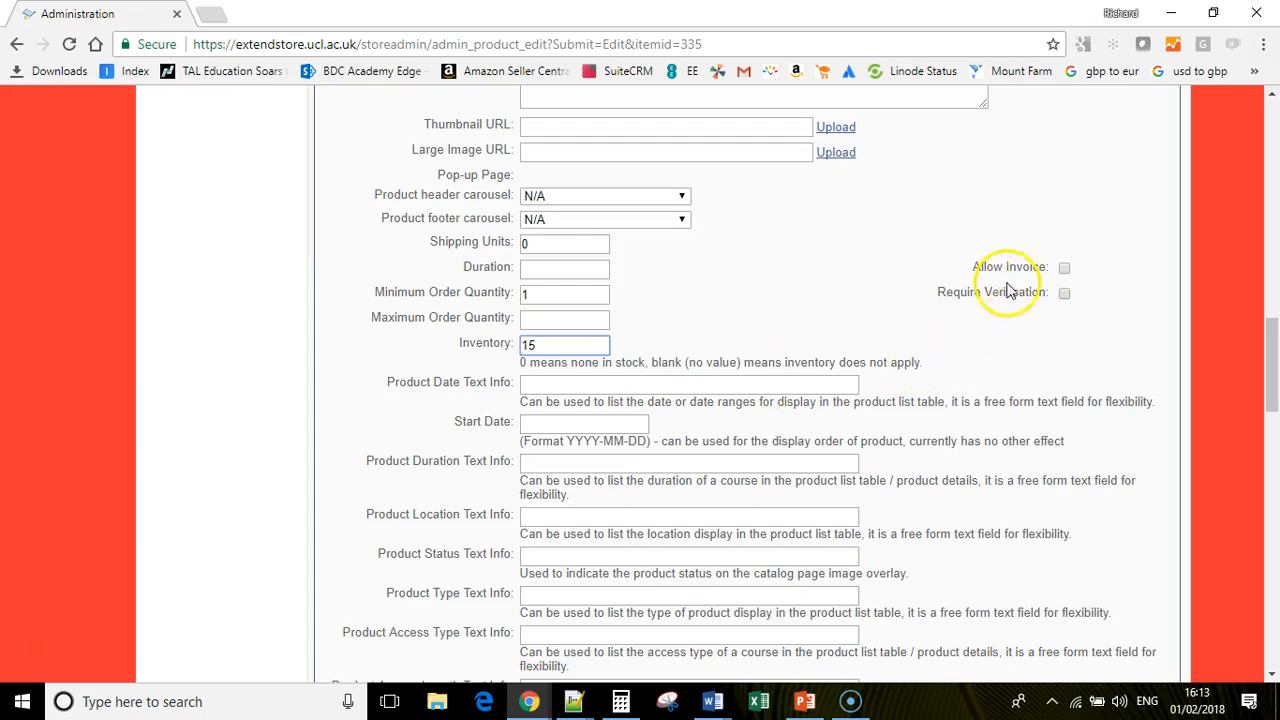
pyautogui.moveTo(988, 267); pyautogui.dragTo(1037, 267)
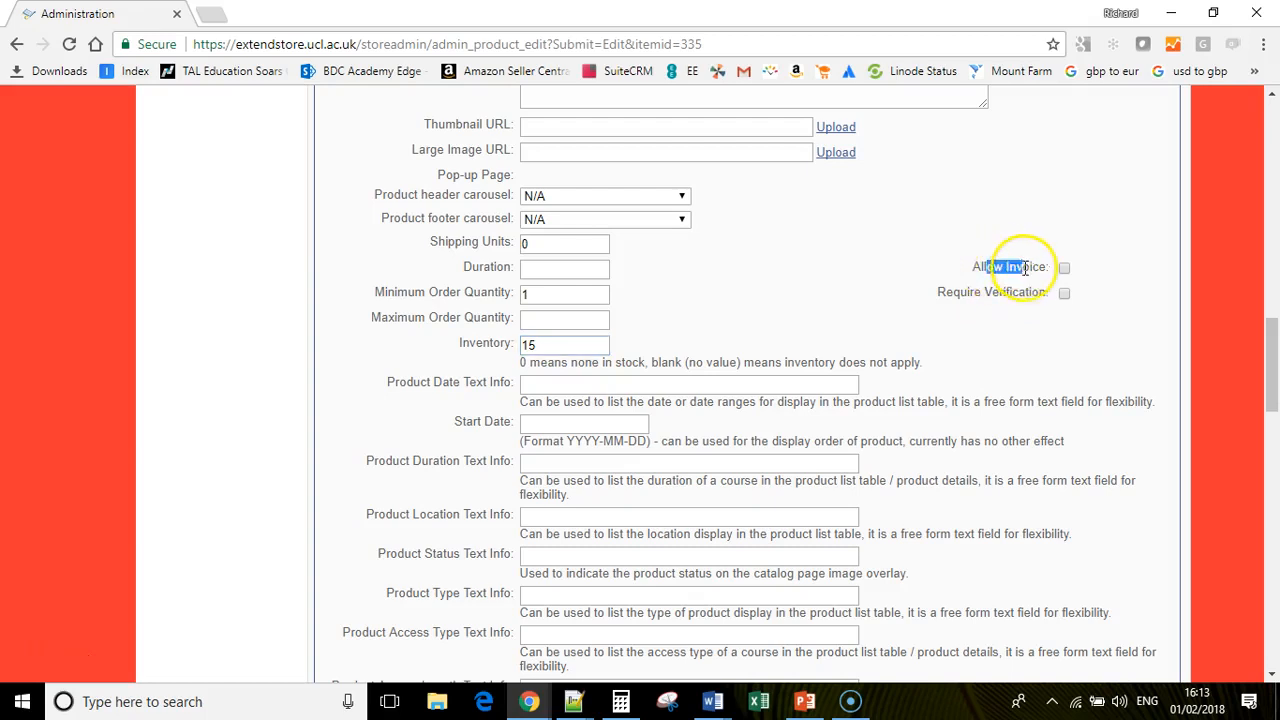
pyautogui.moveTo(968, 292); pyautogui.dragTo(1034, 293)
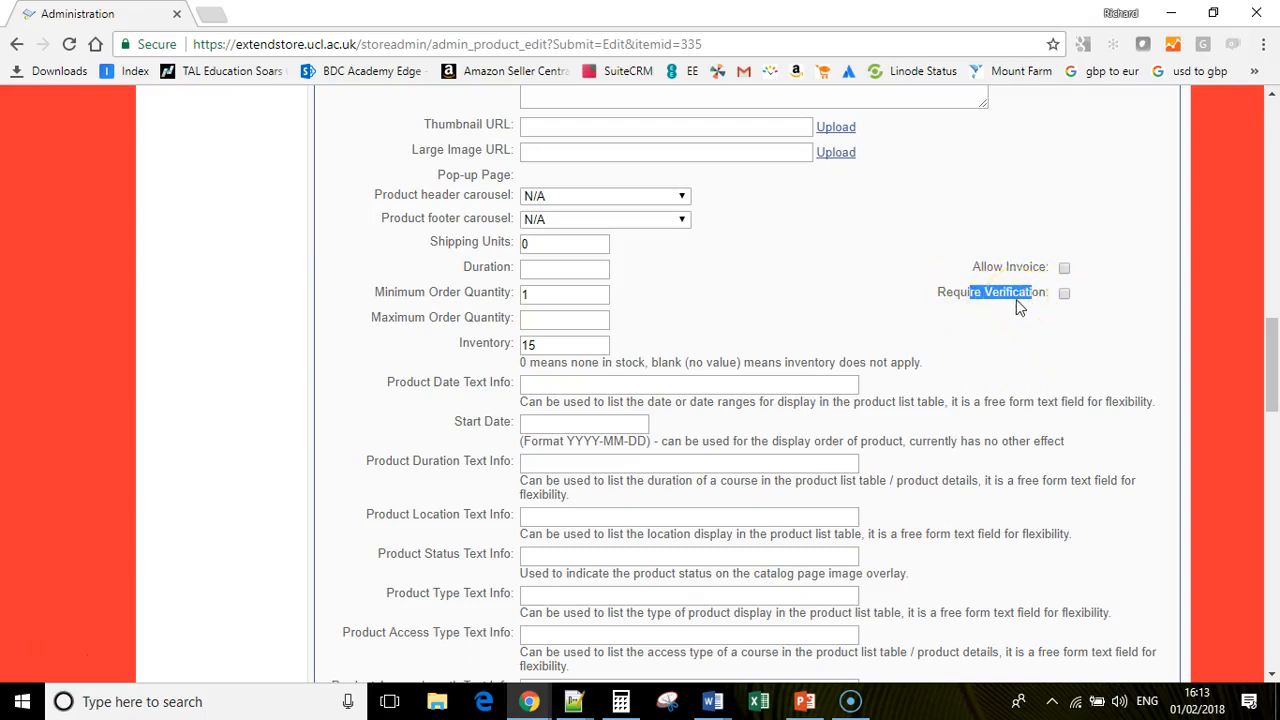
pyautogui.click(570, 384)
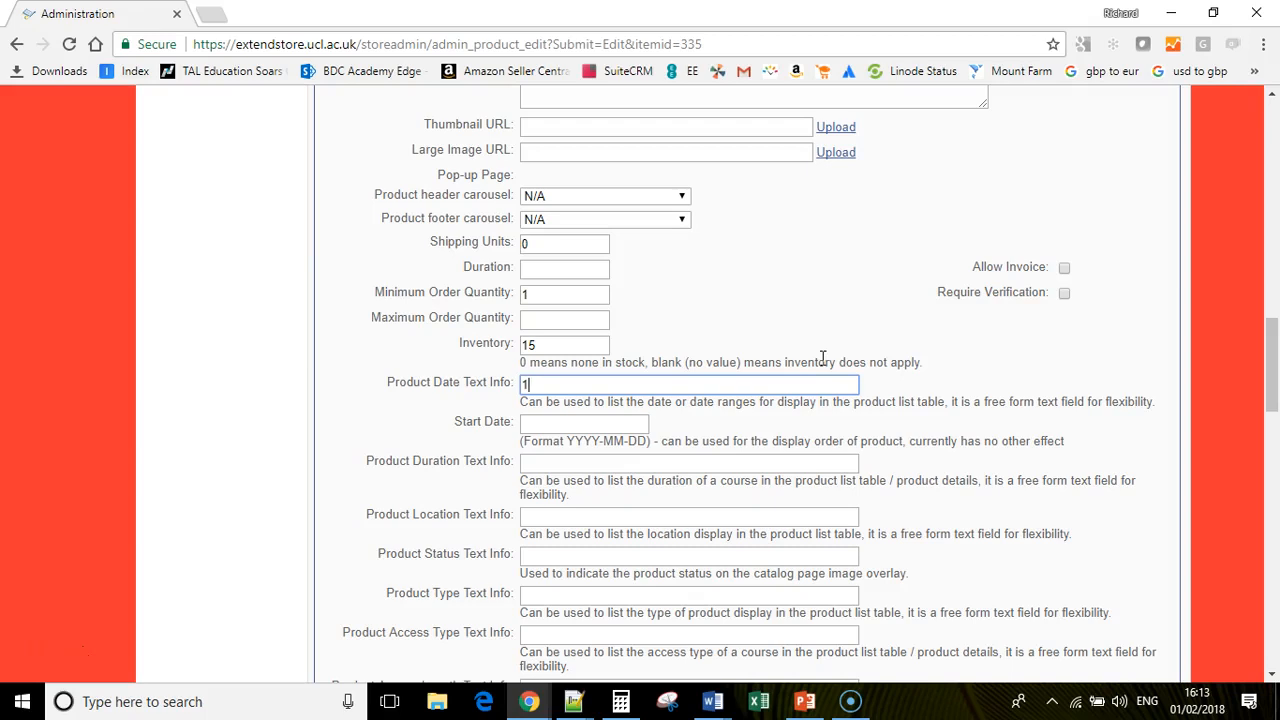
# - Enter date text '12 March 2018' and start date 2018-03-12
pyautogui.write('12 March 2018')
pyautogui.click(611, 425)
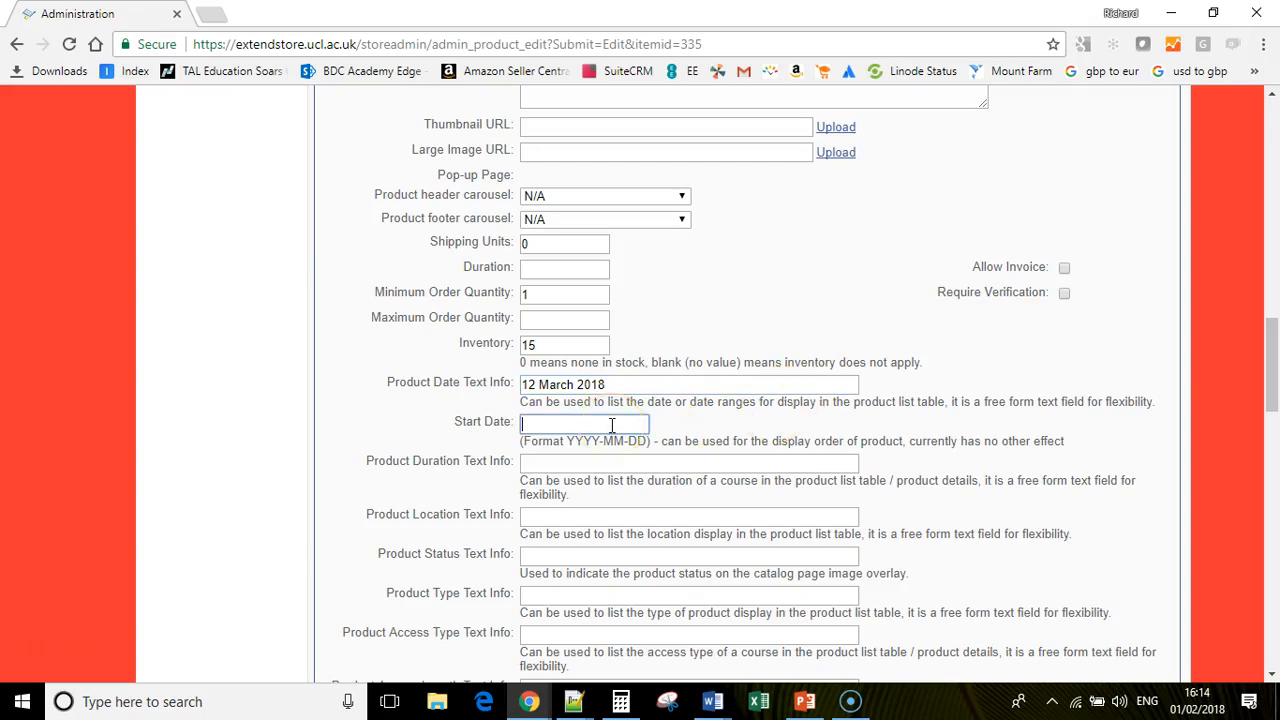
pyautogui.moveTo(662, 441); pyautogui.dragTo(846, 437)
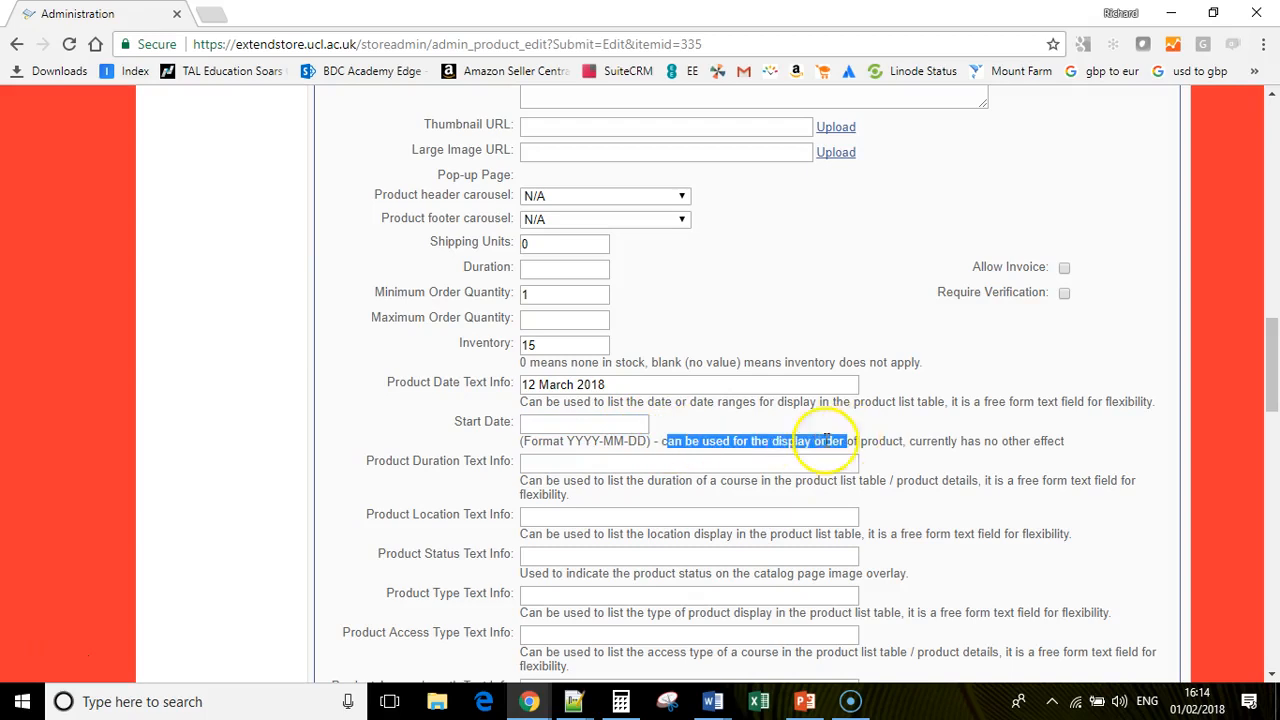
pyautogui.click(598, 424)
pyautogui.write('2018')
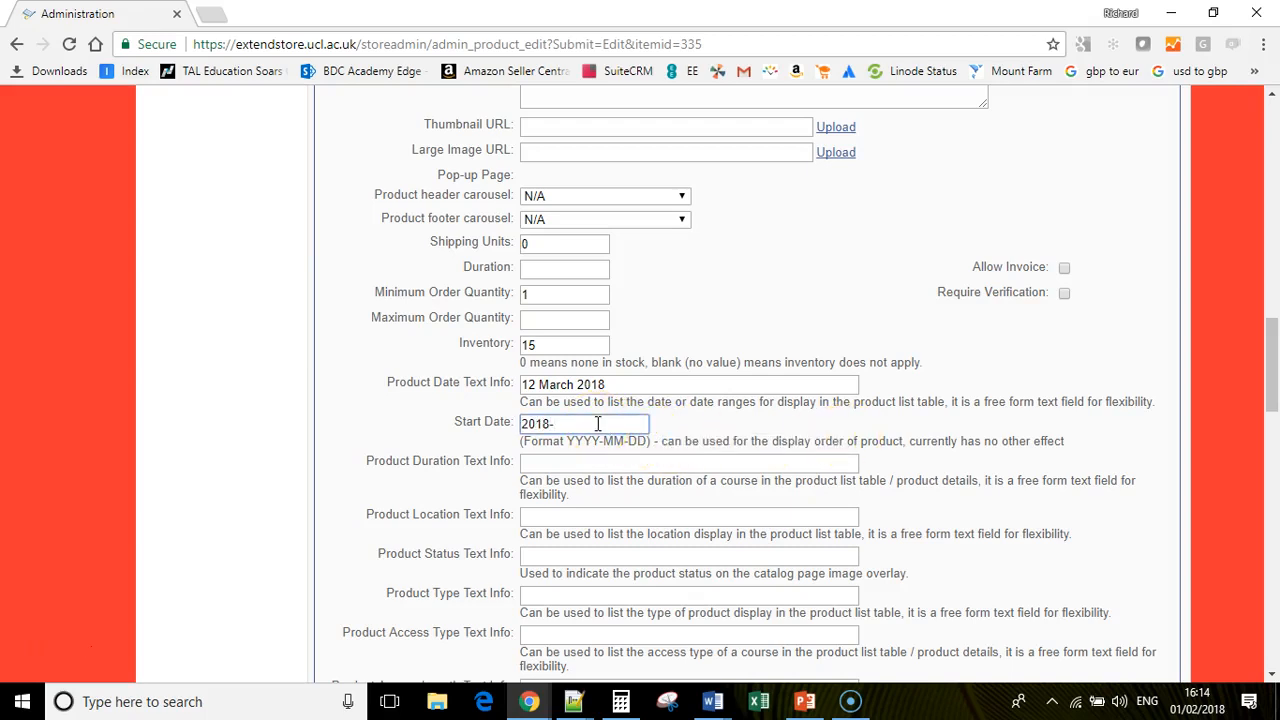
pyautogui.write('-03-12')
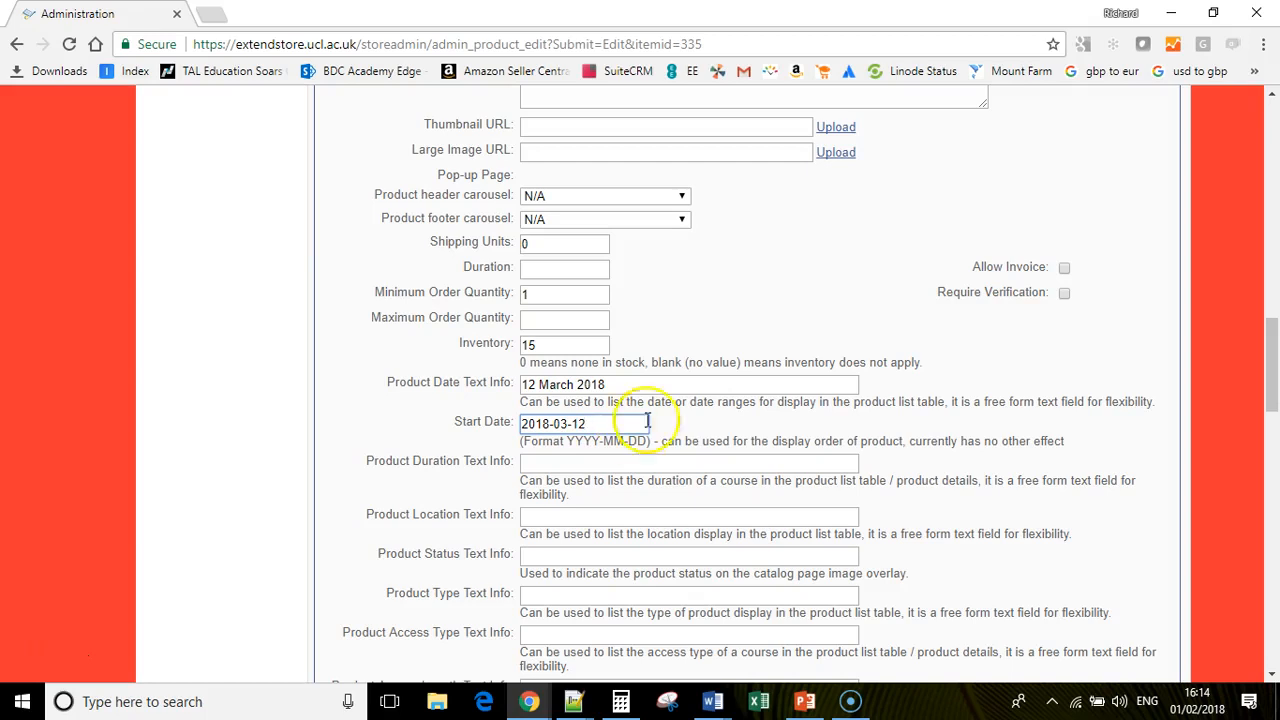
# - Set duration '3 Months', location London and status Online
pyautogui.scroll(-1, 700, 410)
pyautogui.click(578, 372)
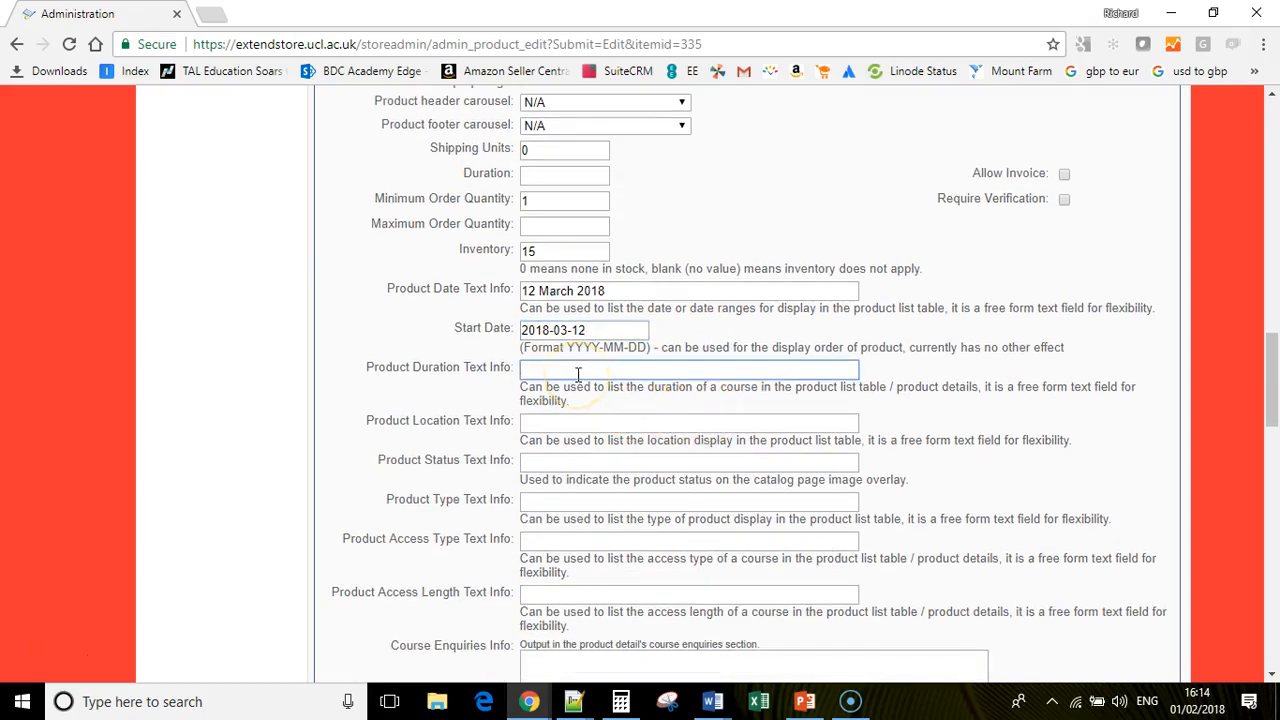
pyautogui.write('3 Month')
pyautogui.click(595, 421)
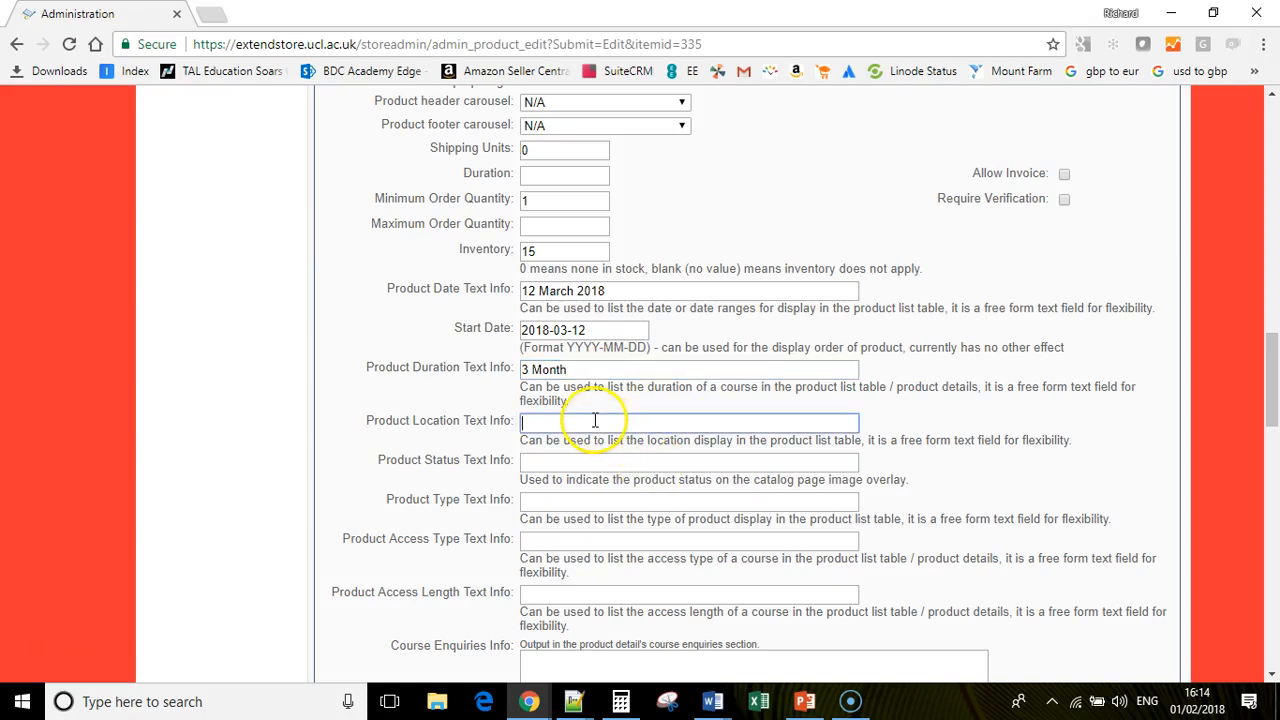
pyautogui.write('London')
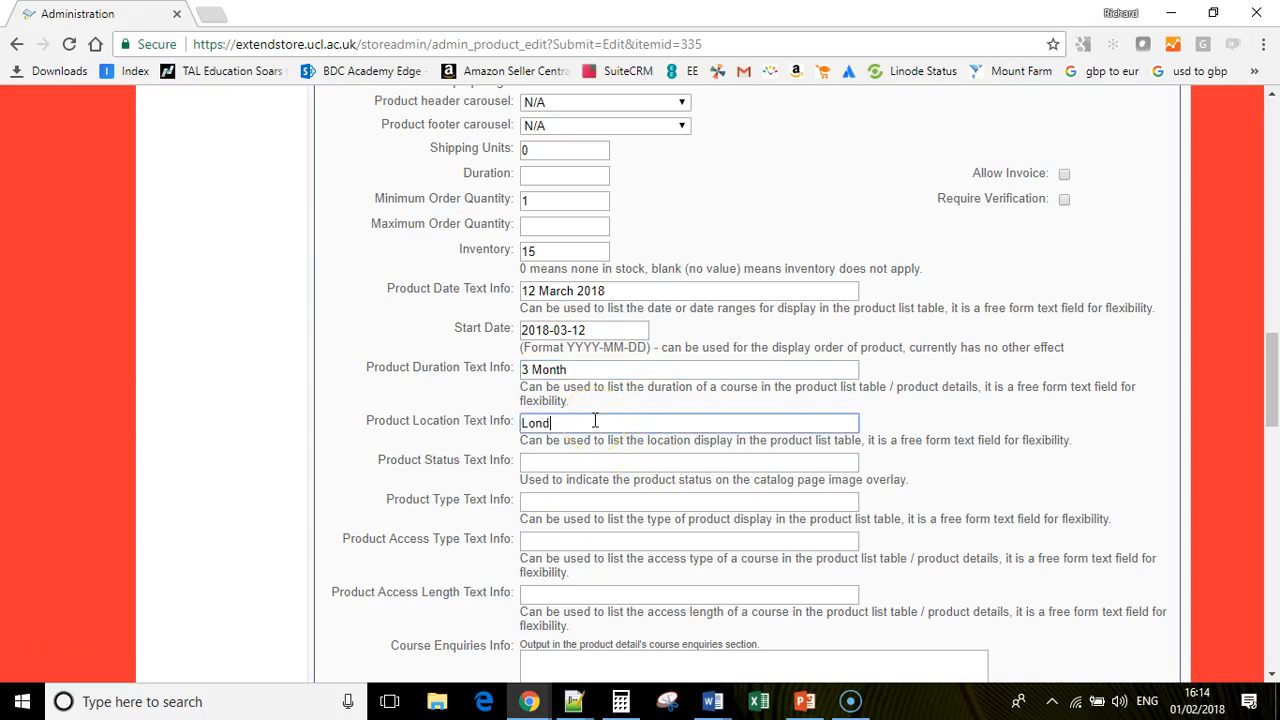
pyautogui.click(582, 458)
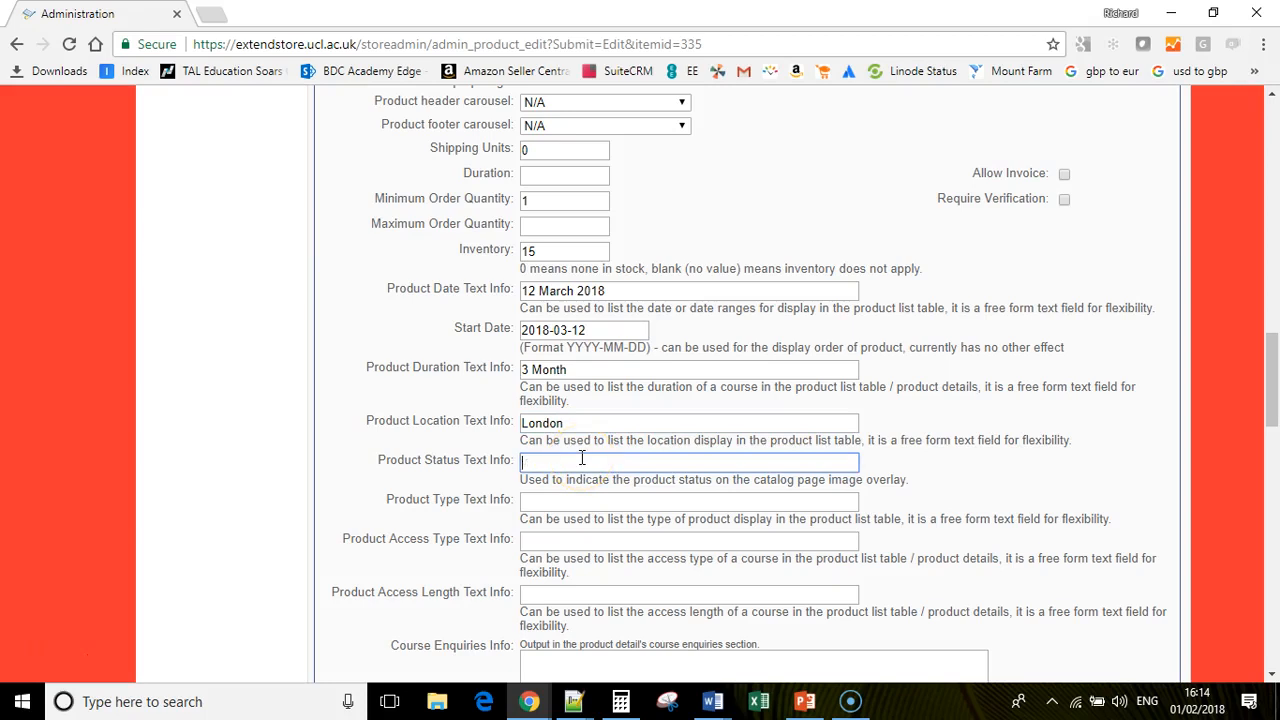
pyautogui.write('Online')
pyautogui.press('Tab')
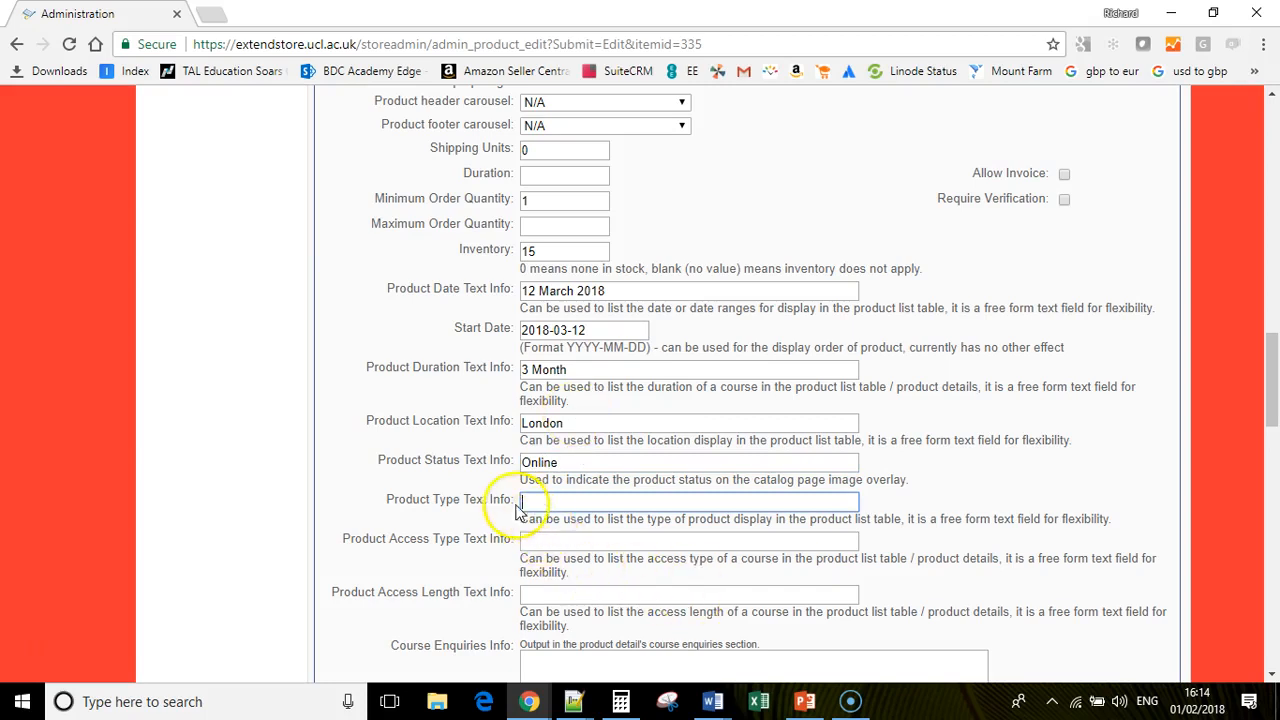
# - Fill type and access type with 'Blurb', access length '3 Months', and an enquiries note 'Please email'
pyautogui.scroll(-1, 630, 535)
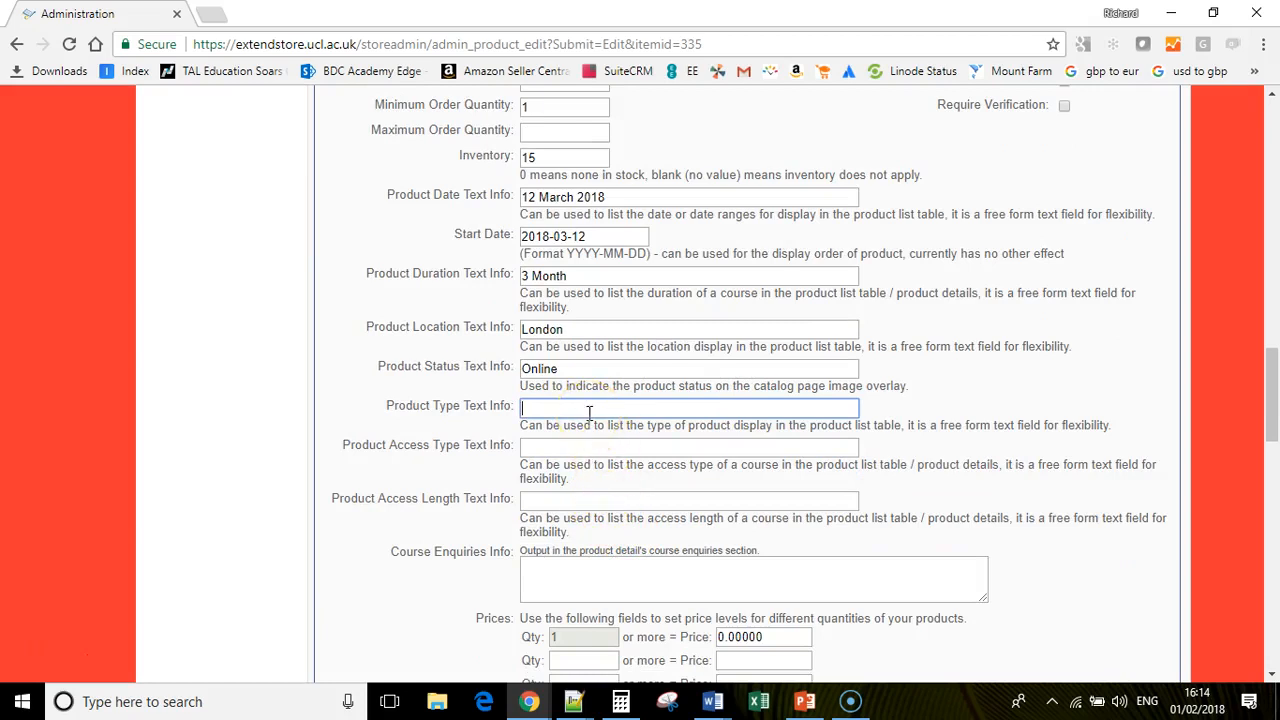
pyautogui.click(545, 447)
pyautogui.click(554, 404)
pyautogui.write('Blurb')
pyautogui.press('Tab')
pyautogui.write('Blurb')
pyautogui.press('Tab')
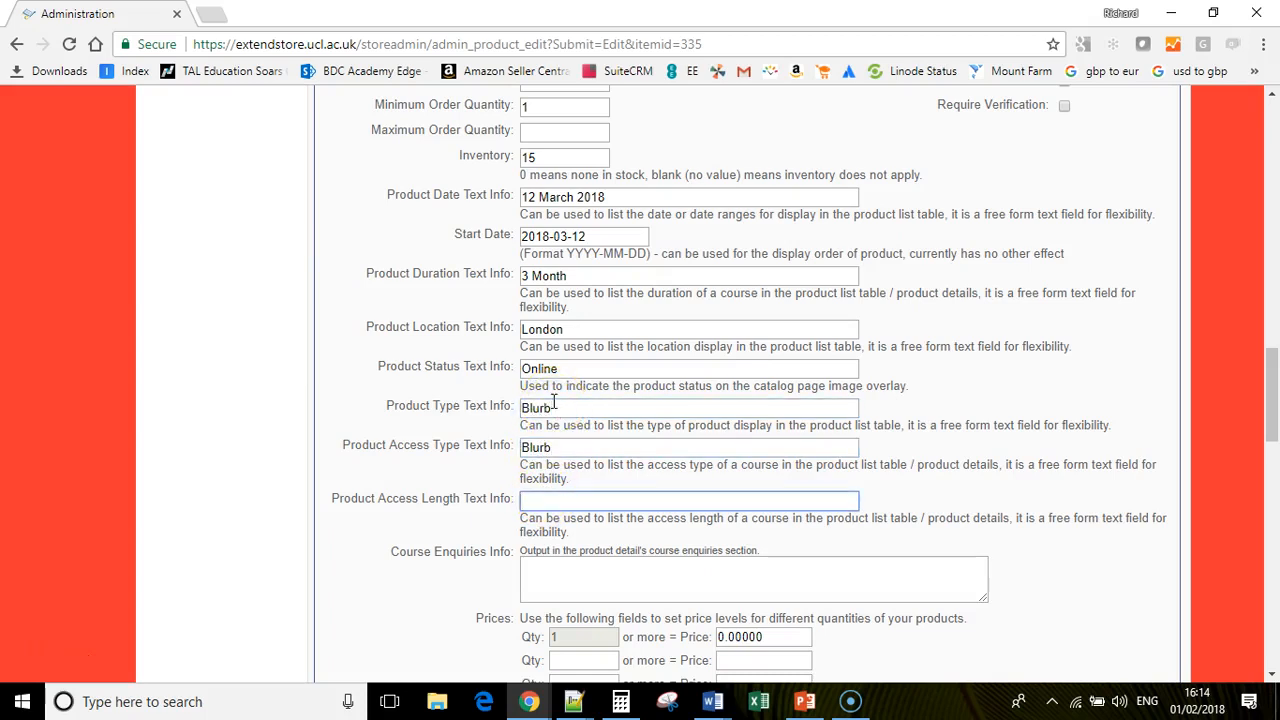
pyautogui.scroll(-1, 556, 398)
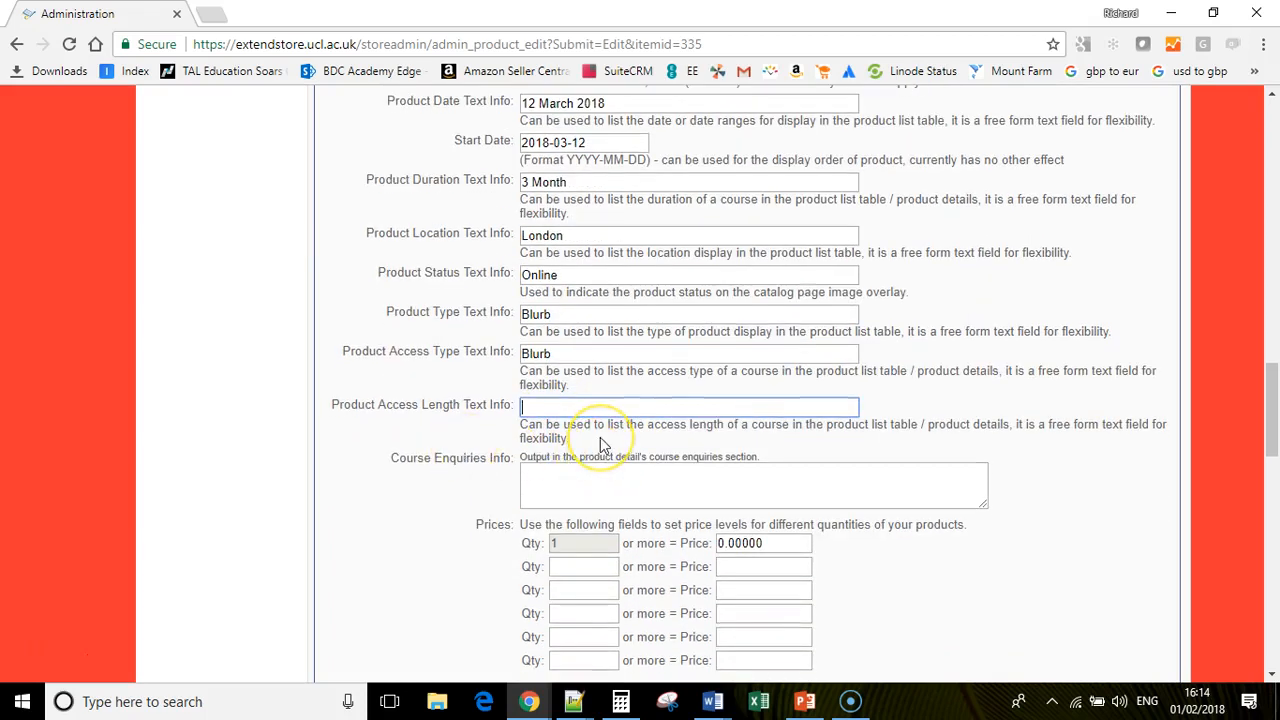
pyautogui.write('3 Months')
pyautogui.click(565, 475)
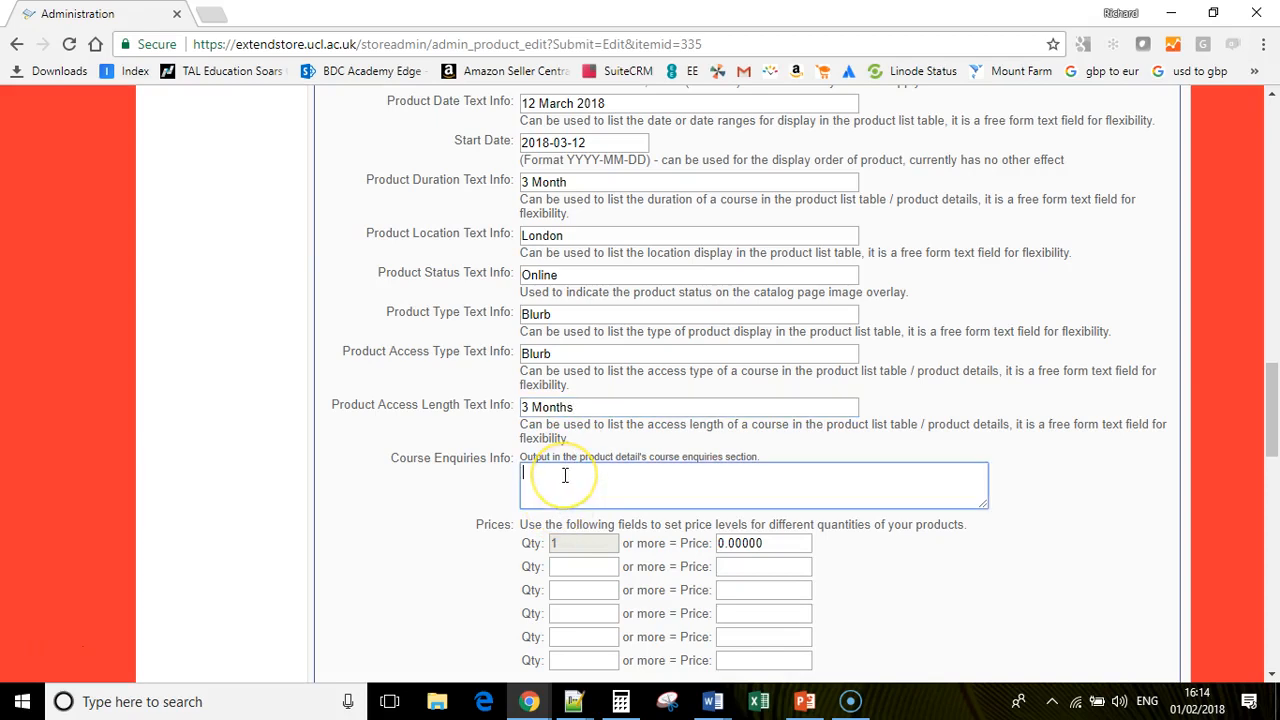
pyautogui.write('Please email')
# - Set the price to 500 and the product finance code to j123
pyautogui.scroll(-3, 900, 500)
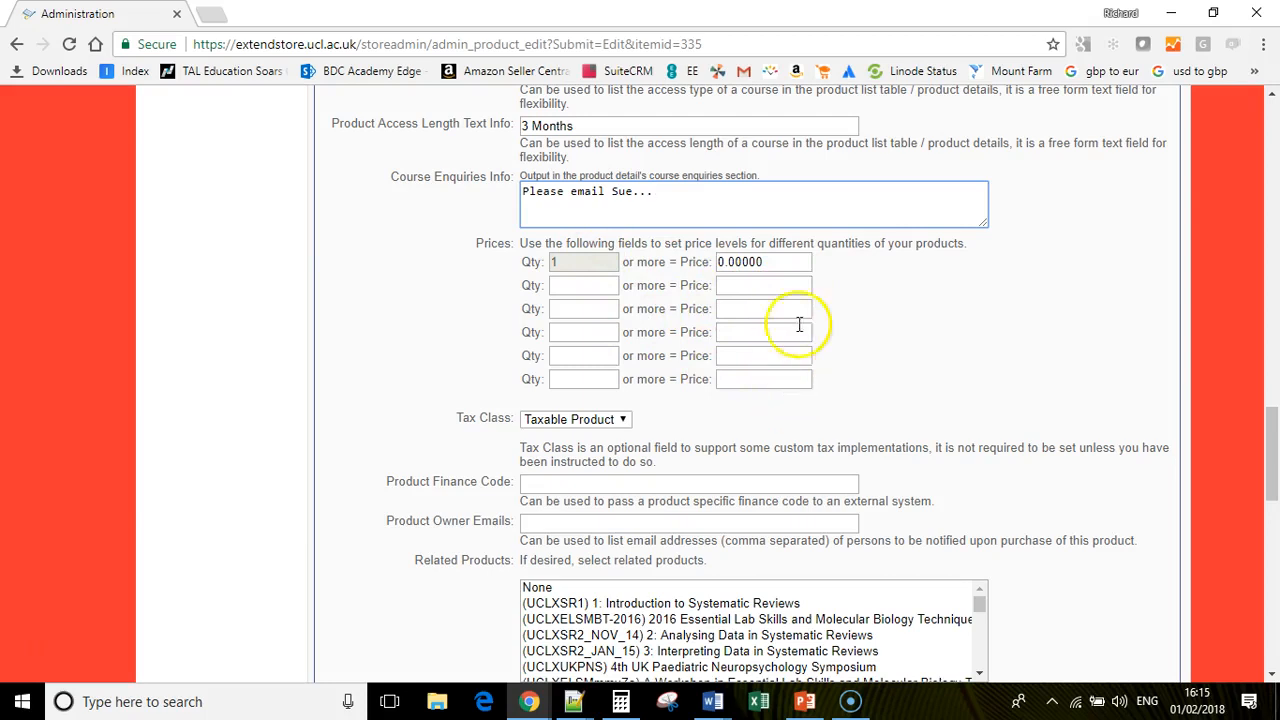
pyautogui.scroll(-6, 805, 314)
pyautogui.scroll(2, 815, 320)
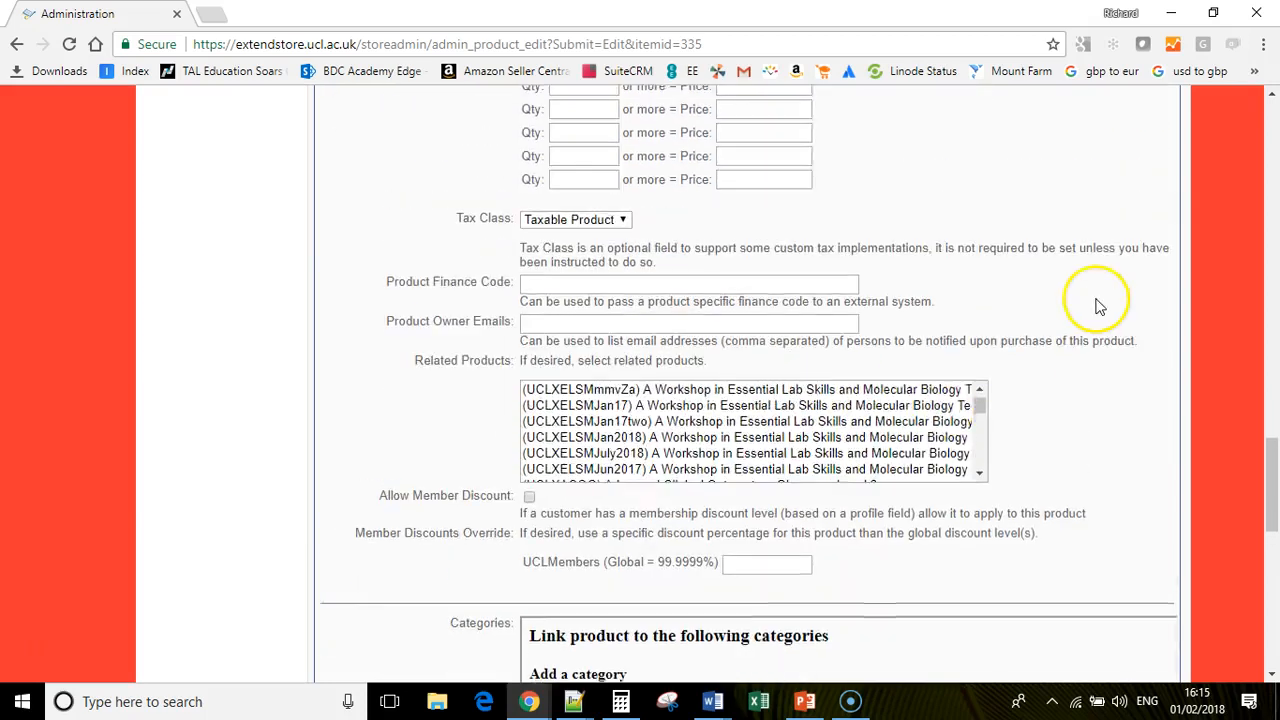
pyautogui.scroll(3, 1100, 300)
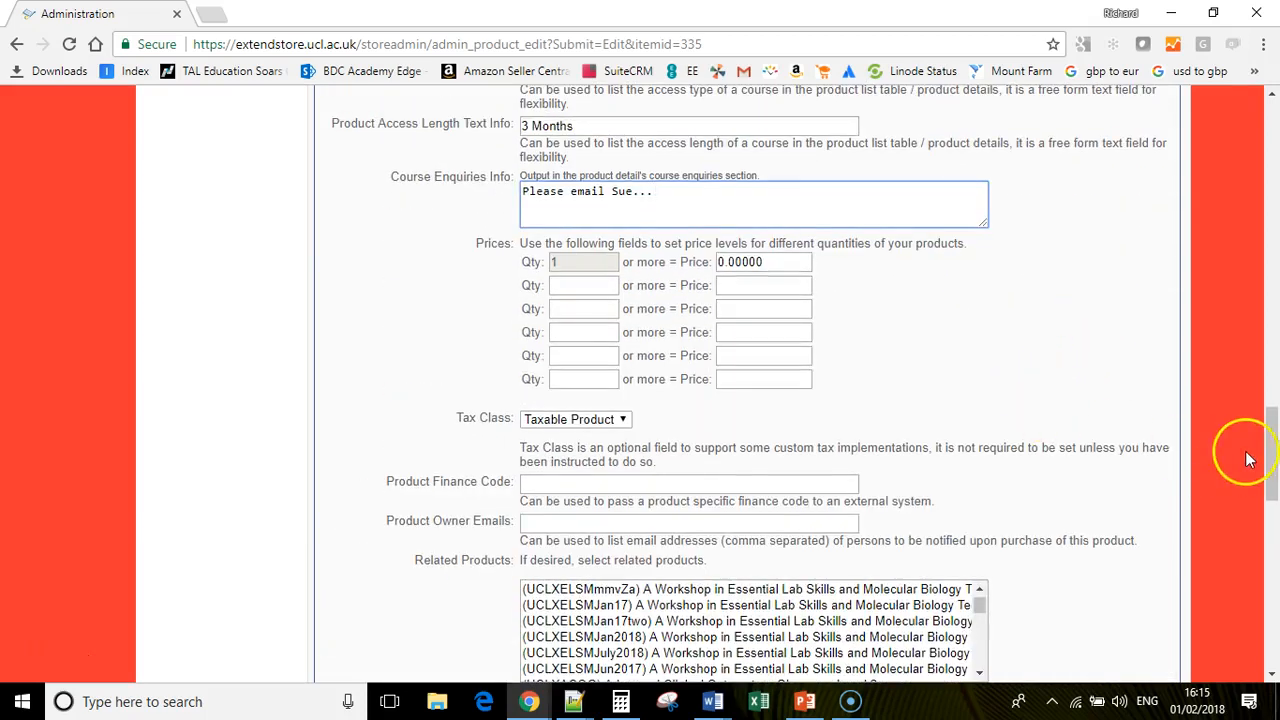
pyautogui.scroll(1, 1257, 440)
pyautogui.doubleClick(746, 372)
pyautogui.write('500')
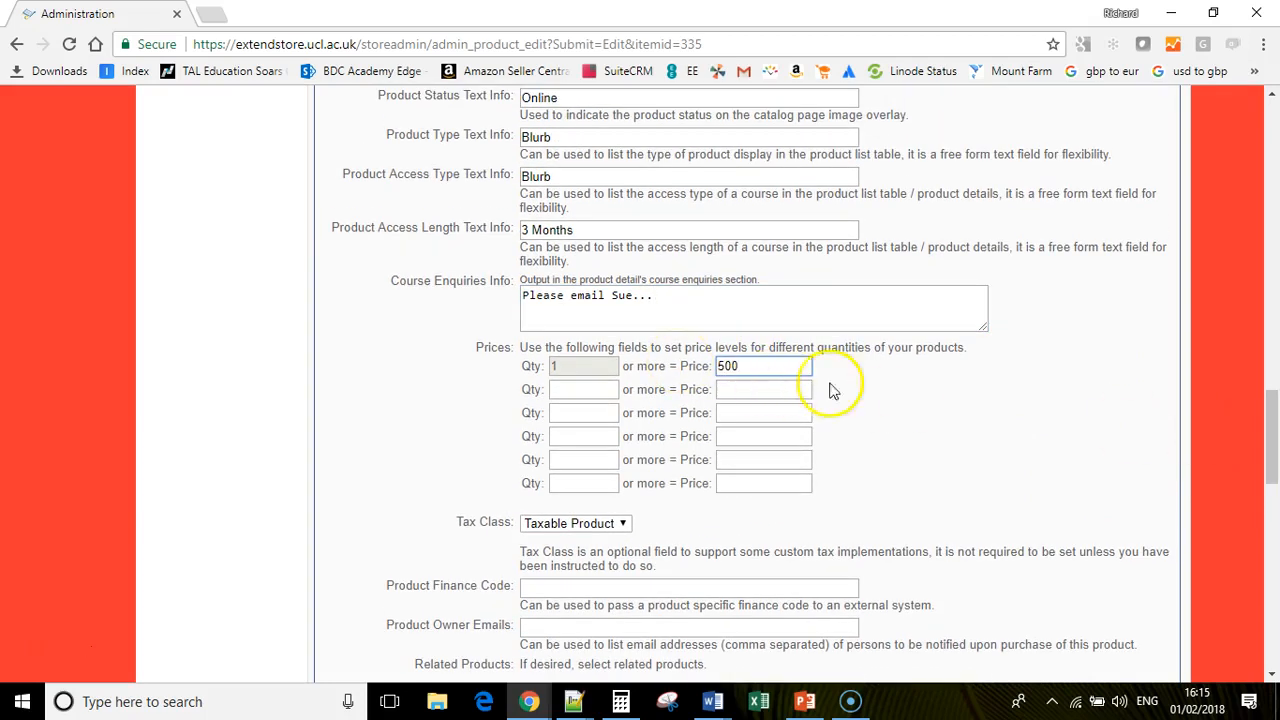
pyautogui.scroll(-1, 600, 529)
pyautogui.click(560, 494)
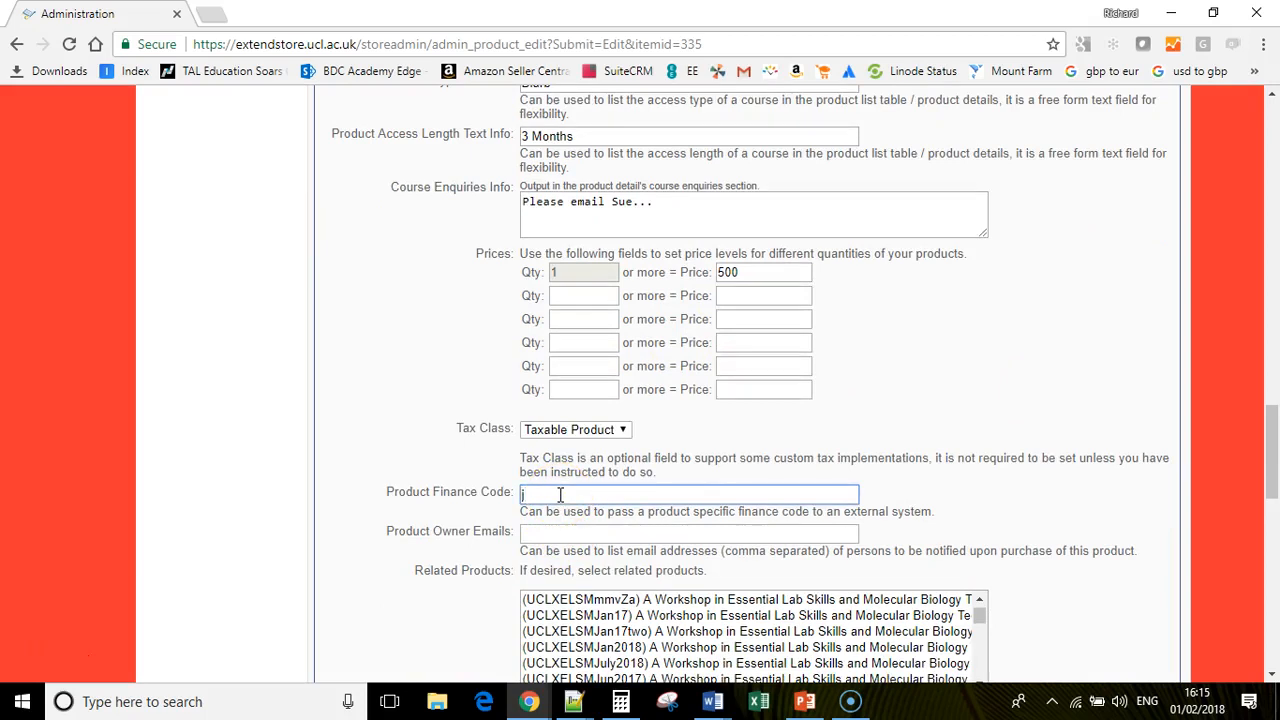
pyautogui.click(540, 492)
pyautogui.write('j123')
# - Enter the product owner's e-mail address and highlight the Allow Member Discount setting
pyautogui.scroll(-1, 545, 495)
pyautogui.click(560, 440)
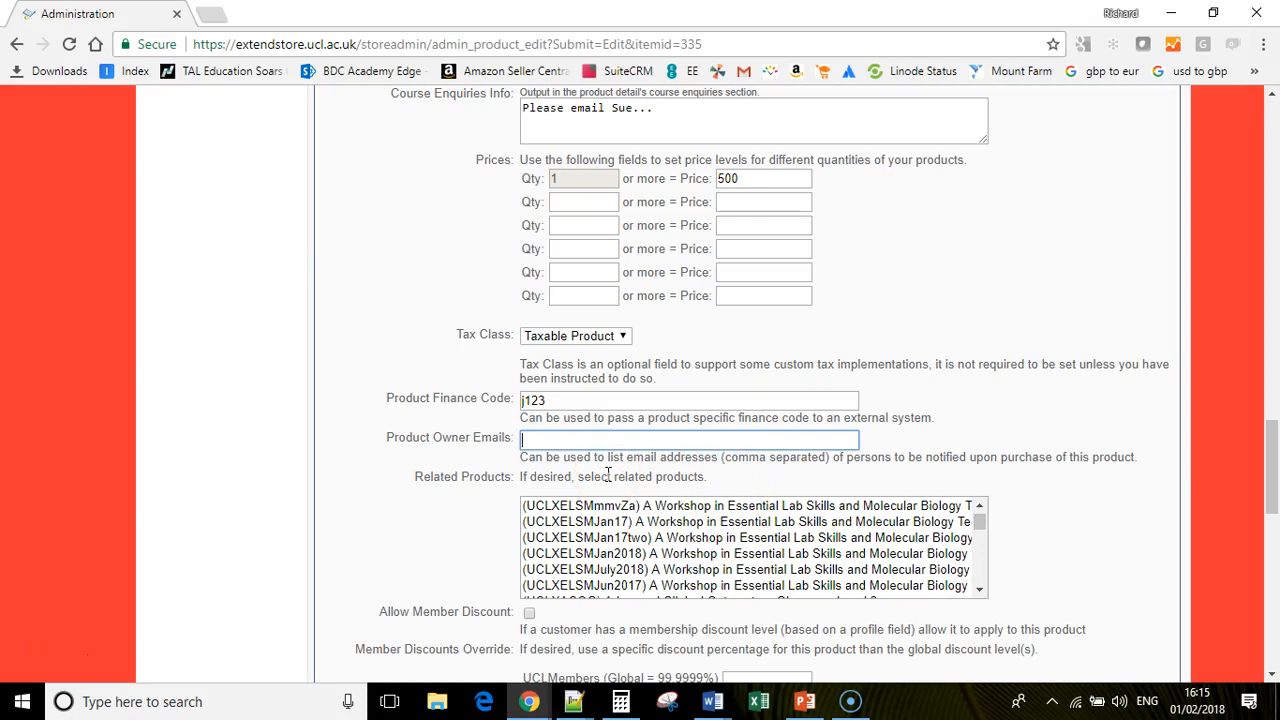
pyautogui.scroll(-2, 608, 474)
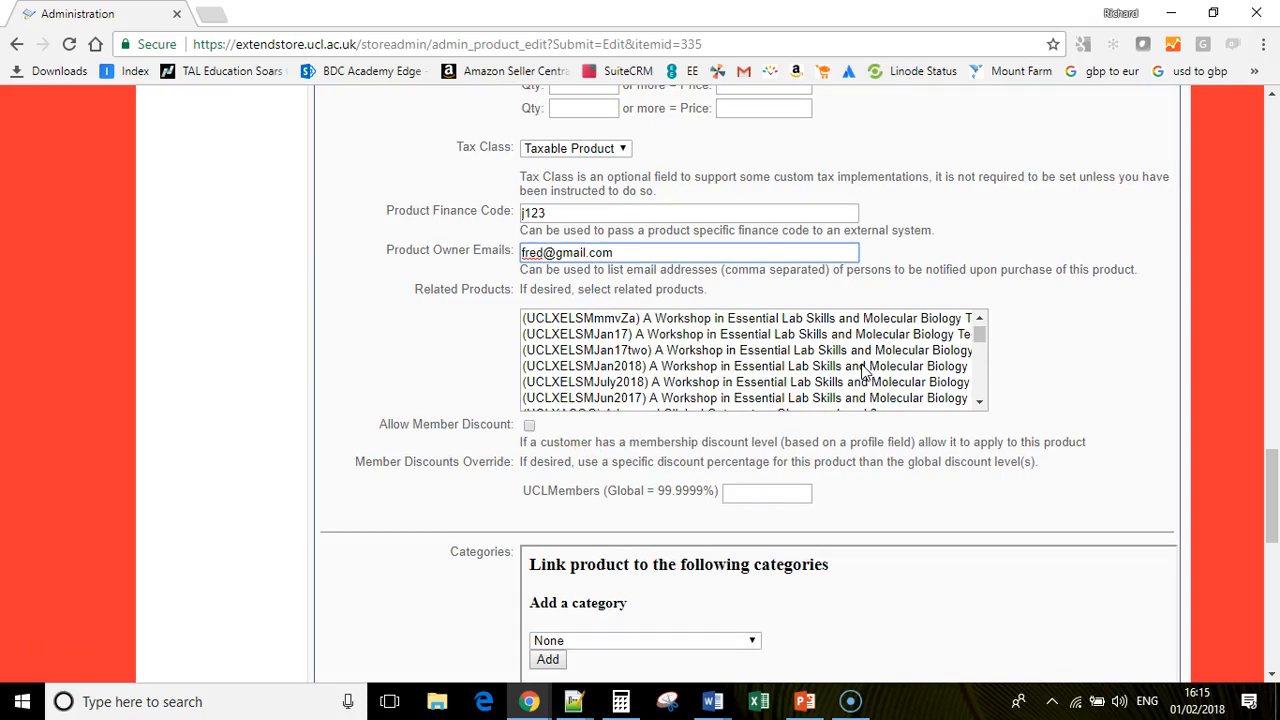
pyautogui.moveTo(415, 425); pyautogui.dragTo(495, 420)
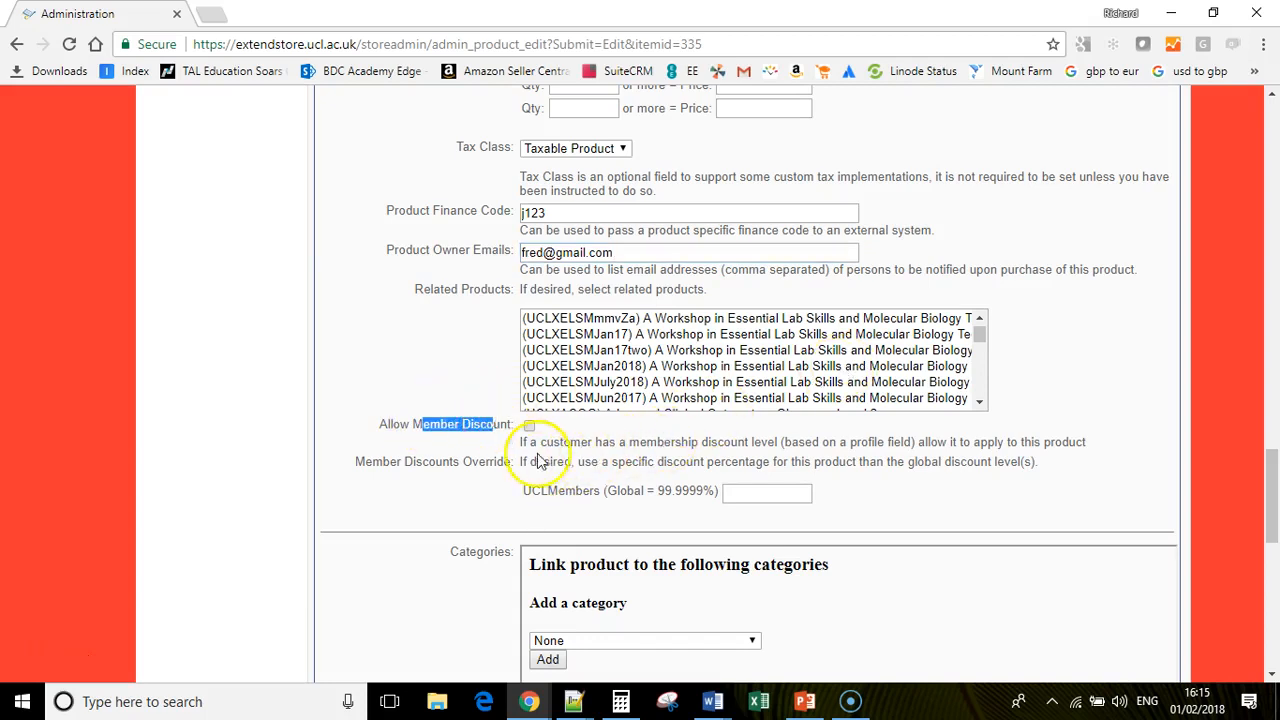
# - Pick Information Studies from the Add a category dropdown without linking it yet
pyautogui.moveTo(1266, 500); pyautogui.dragTo(1258, 556)
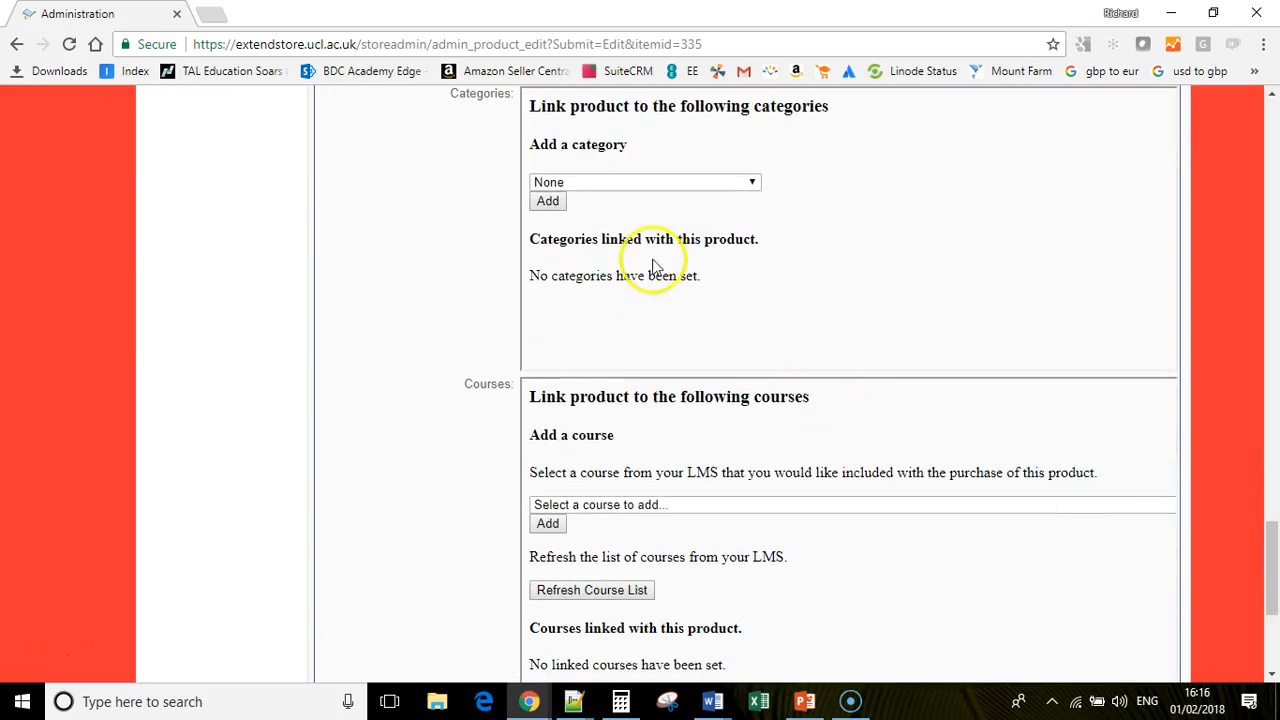
pyautogui.click(627, 188)
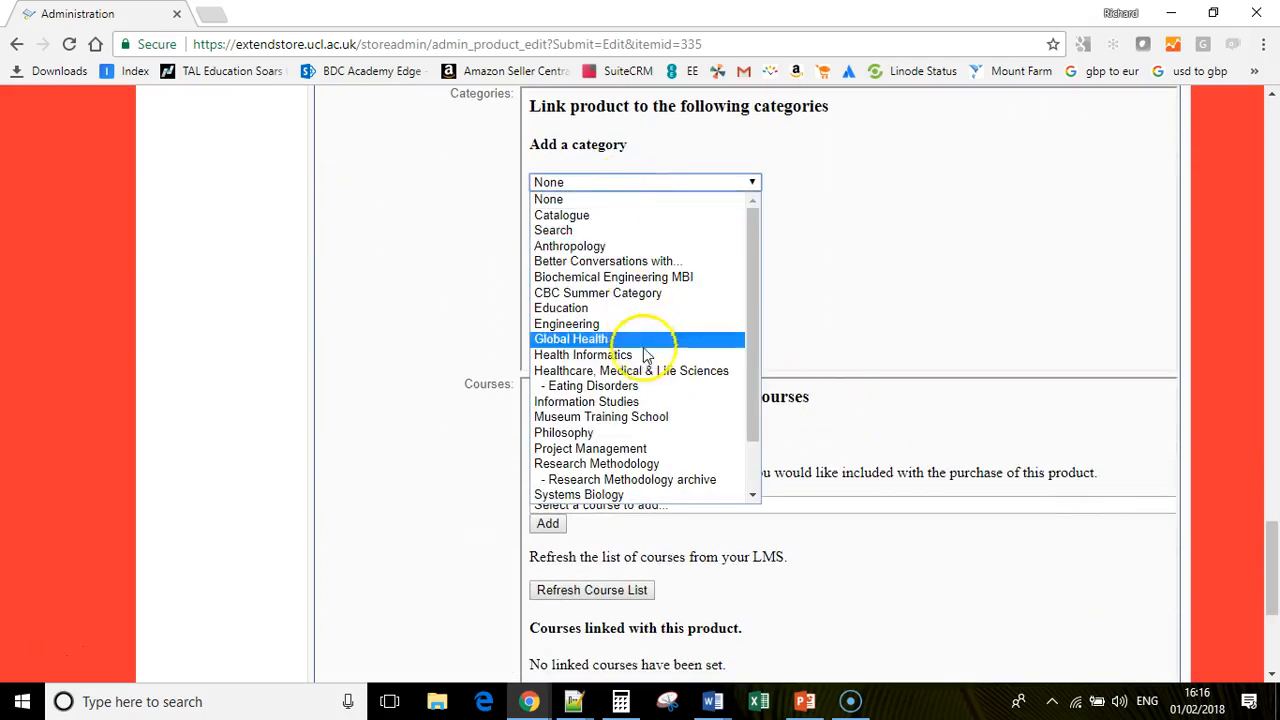
pyautogui.click(632, 403)
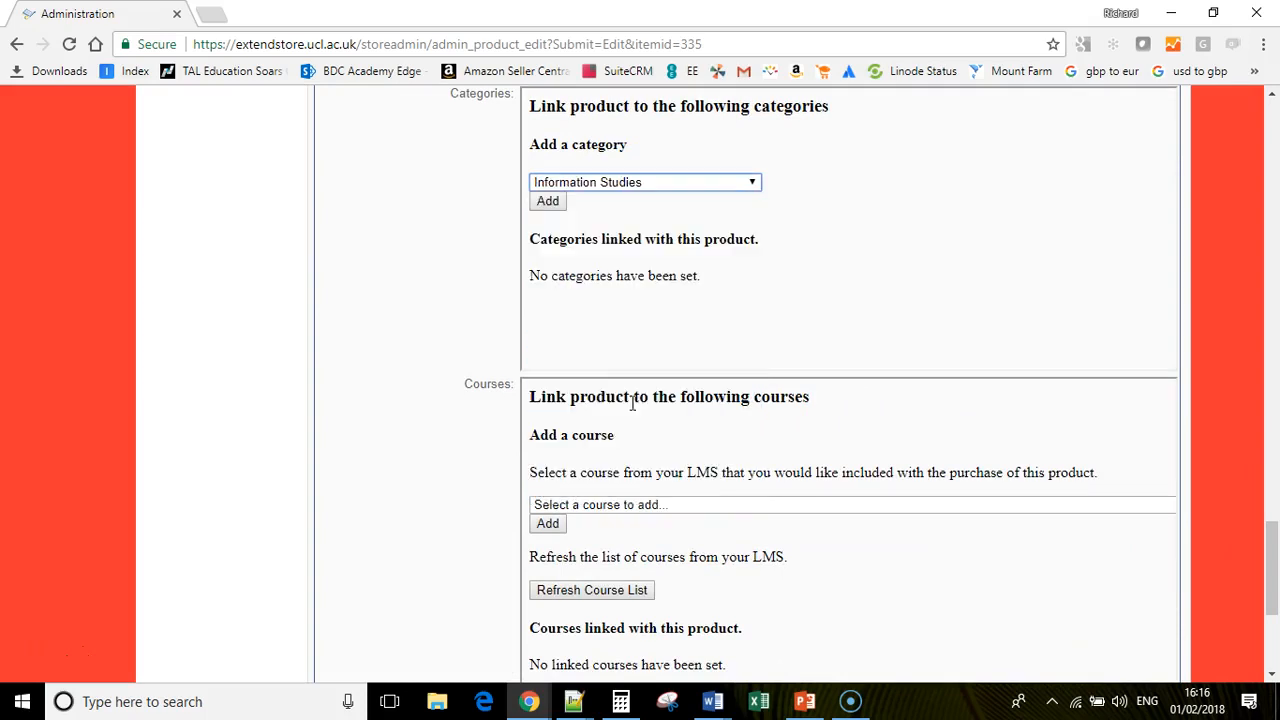
pyautogui.scroll(-2, 817, 398)
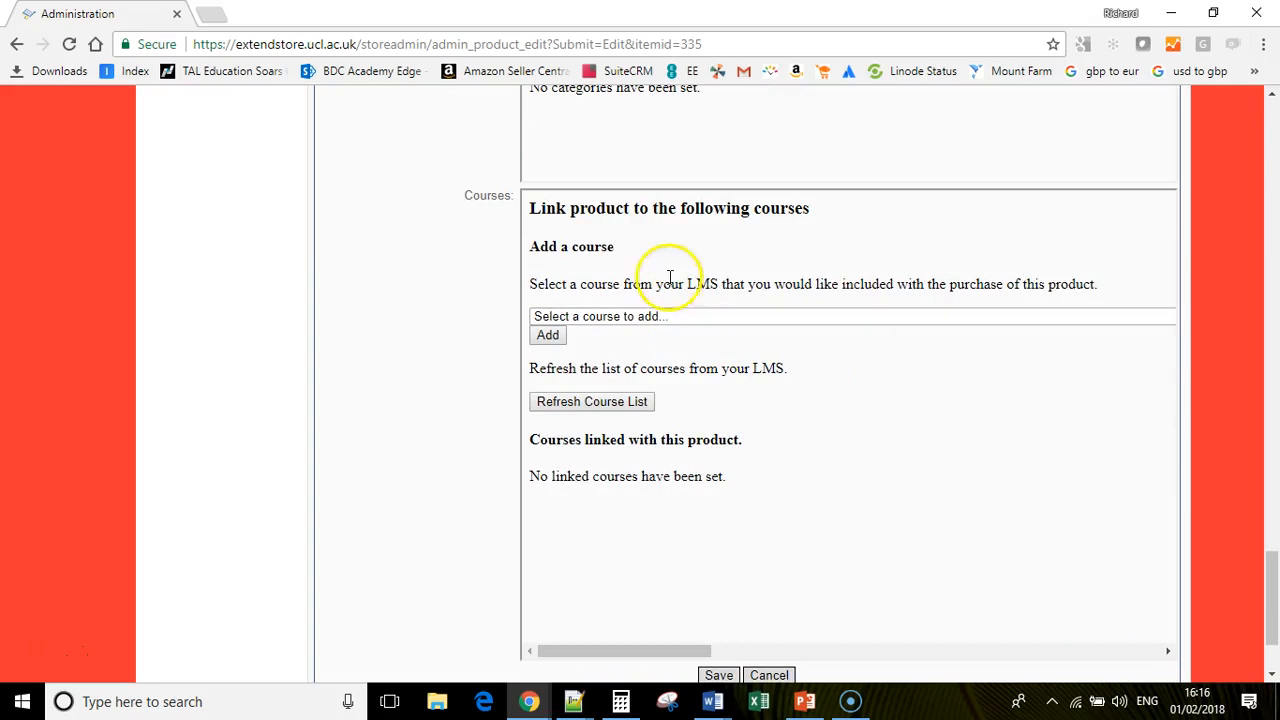
pyautogui.moveTo(587, 208); pyautogui.dragTo(776, 208)
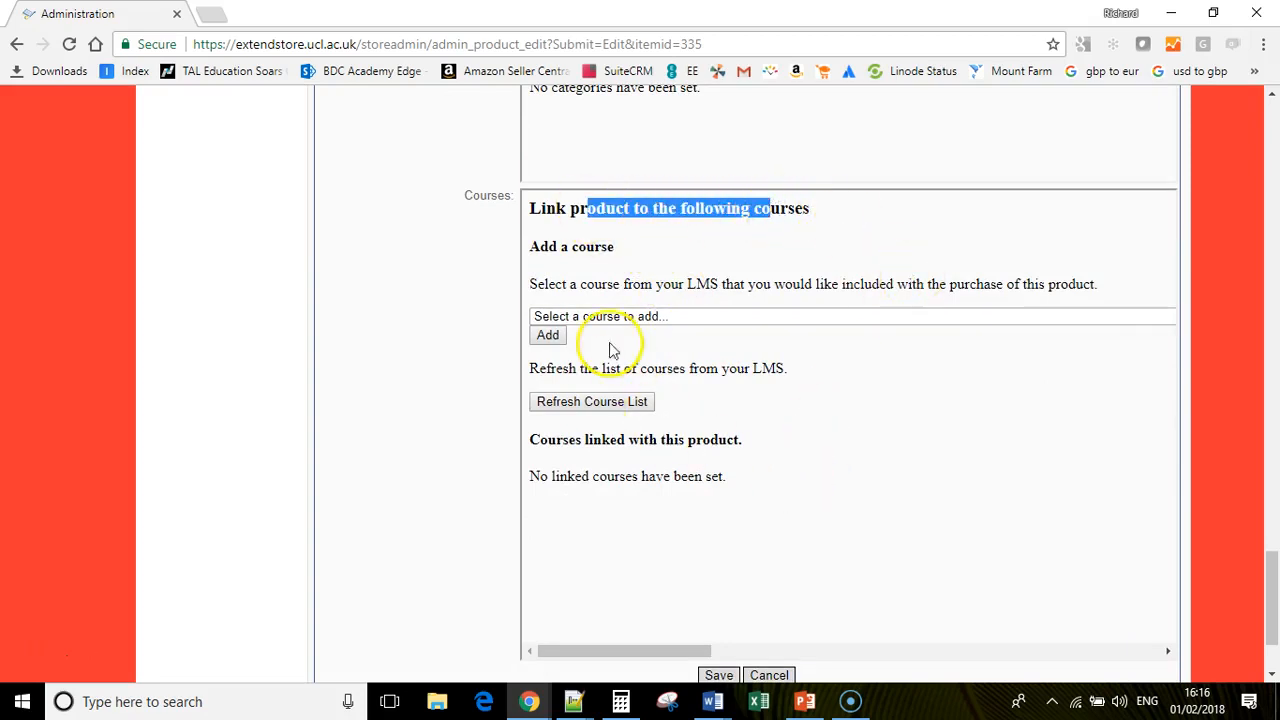
# - Link the Cognitive Behavioural Therapy for Psychosis Top-Up Training course to the product
pyautogui.click(647, 318)
pyautogui.scroll(-10, 720, 420)
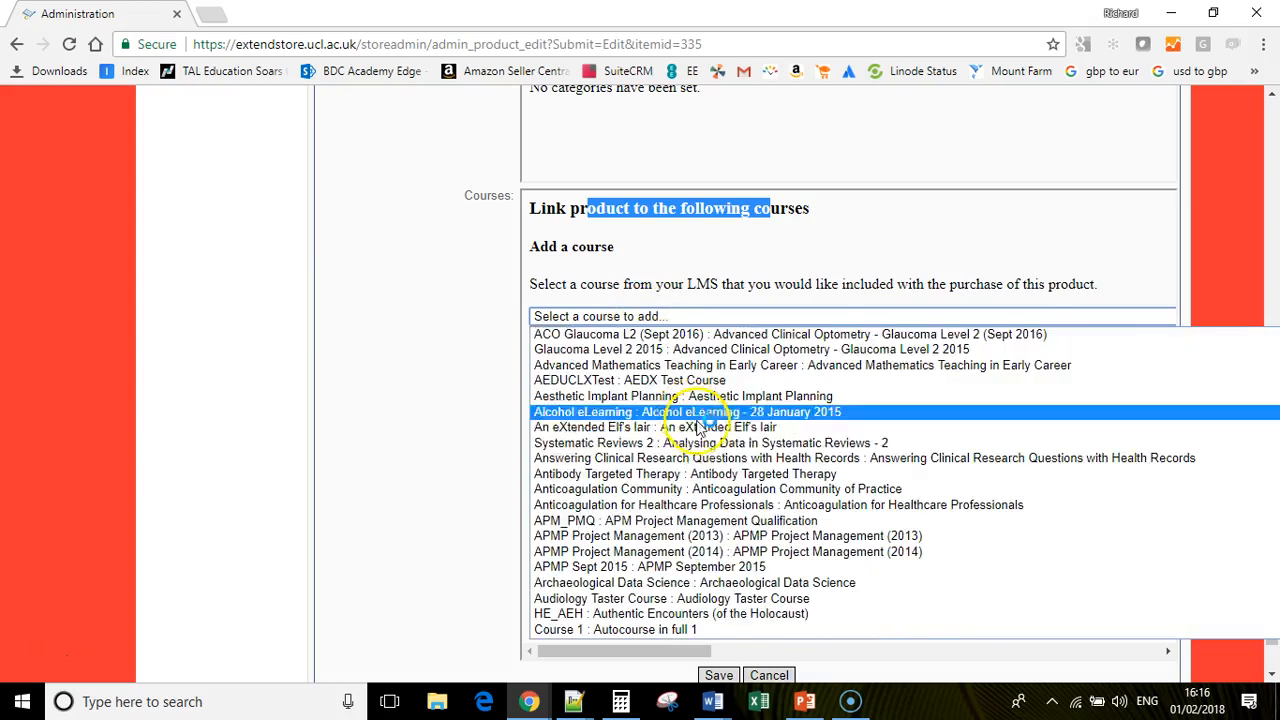
pyautogui.scroll(-8, 725, 446)
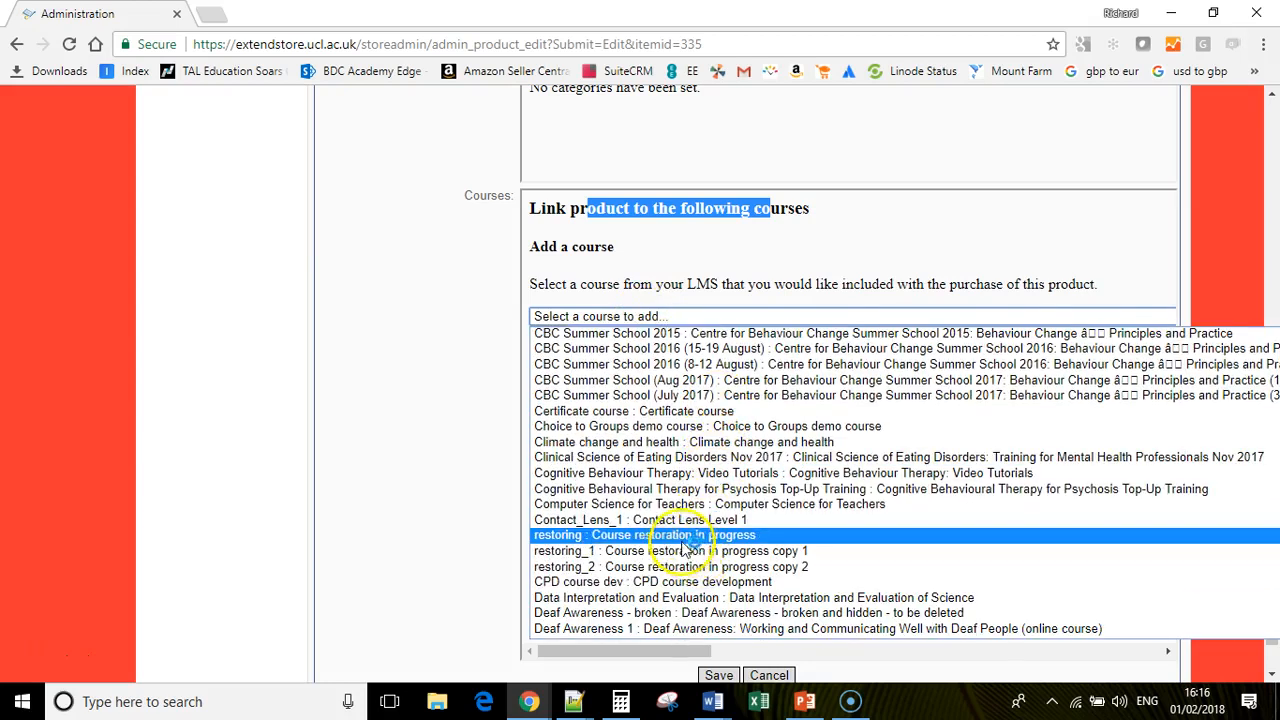
pyautogui.click(657, 489)
pyautogui.click(549, 340)
pyautogui.scroll(-2, 829, 459)
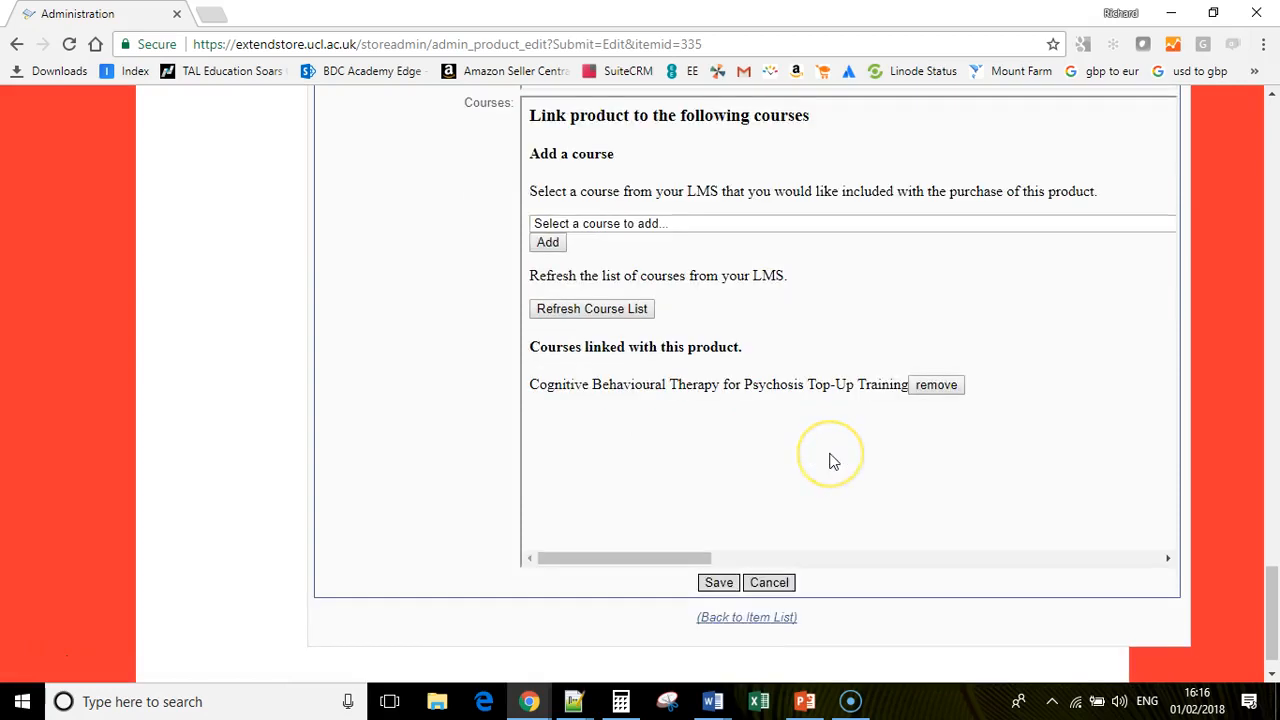
pyautogui.moveTo(1054, 449); pyautogui.dragTo(707, 333)
pyautogui.click(707, 337)
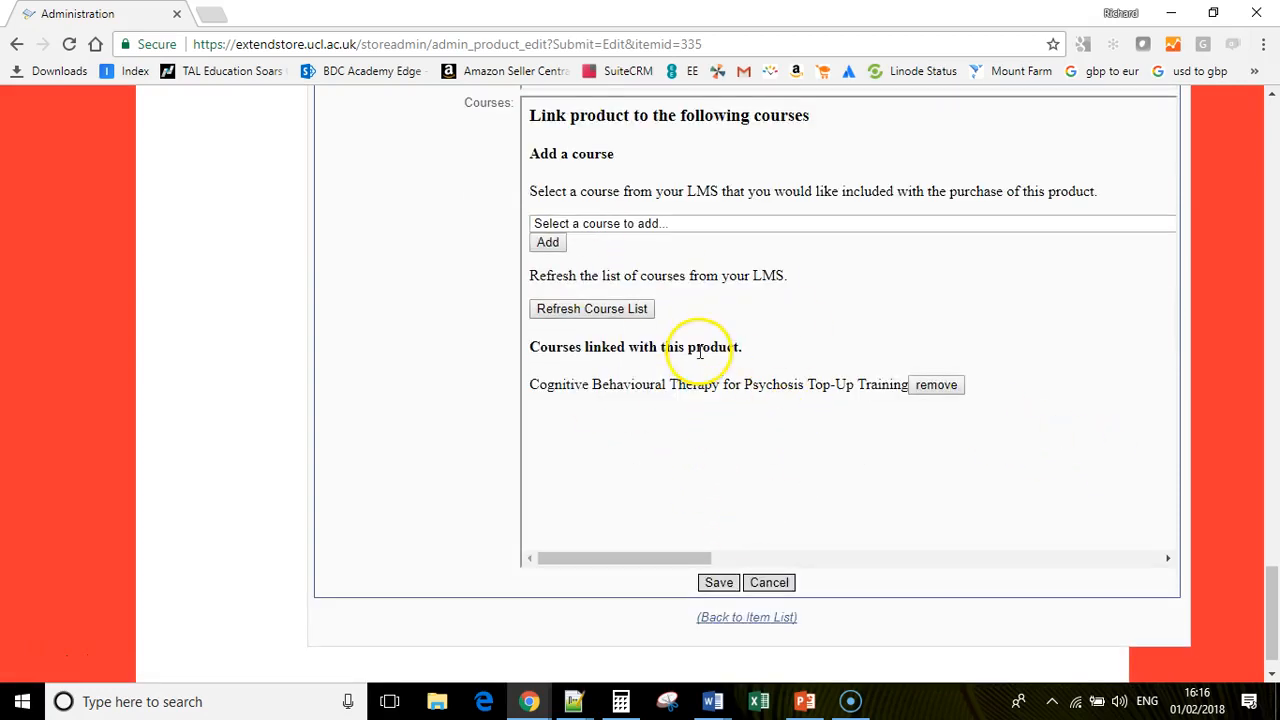
# - Link the A-Level maths courses and Glaucoma_1 courses as well
pyautogui.click(740, 225)
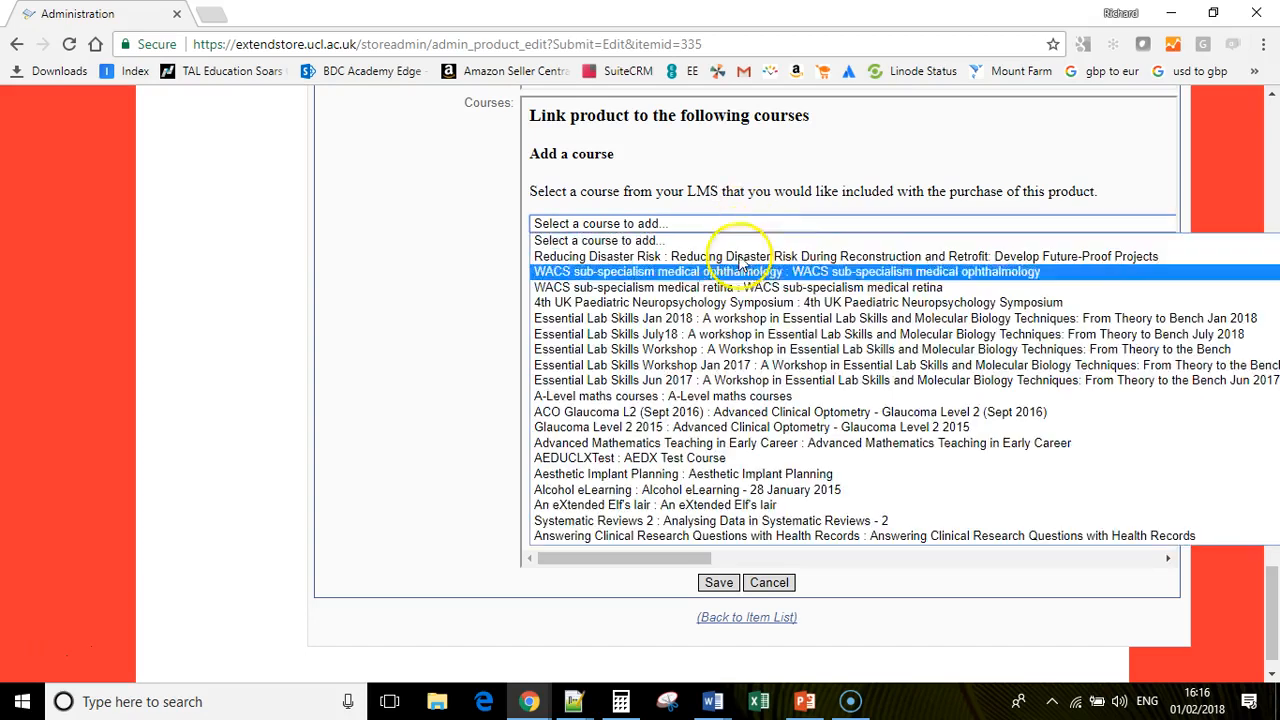
pyautogui.click(725, 476)
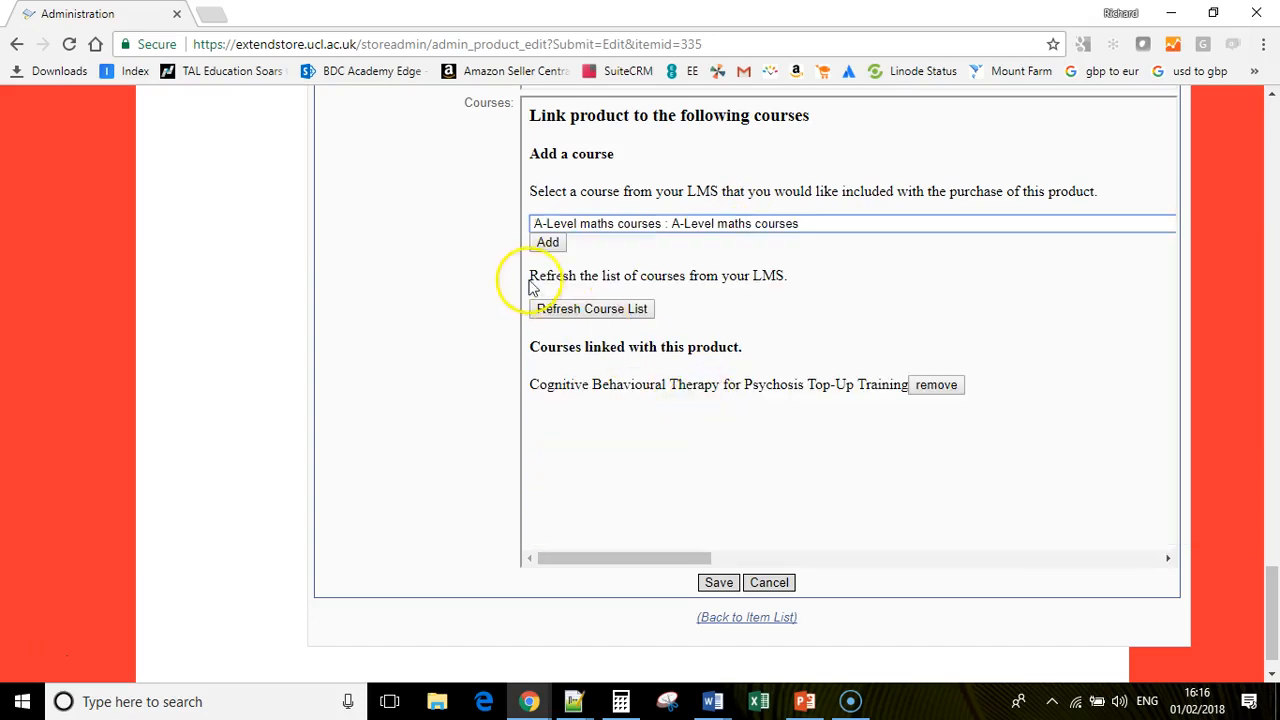
pyautogui.click(546, 243)
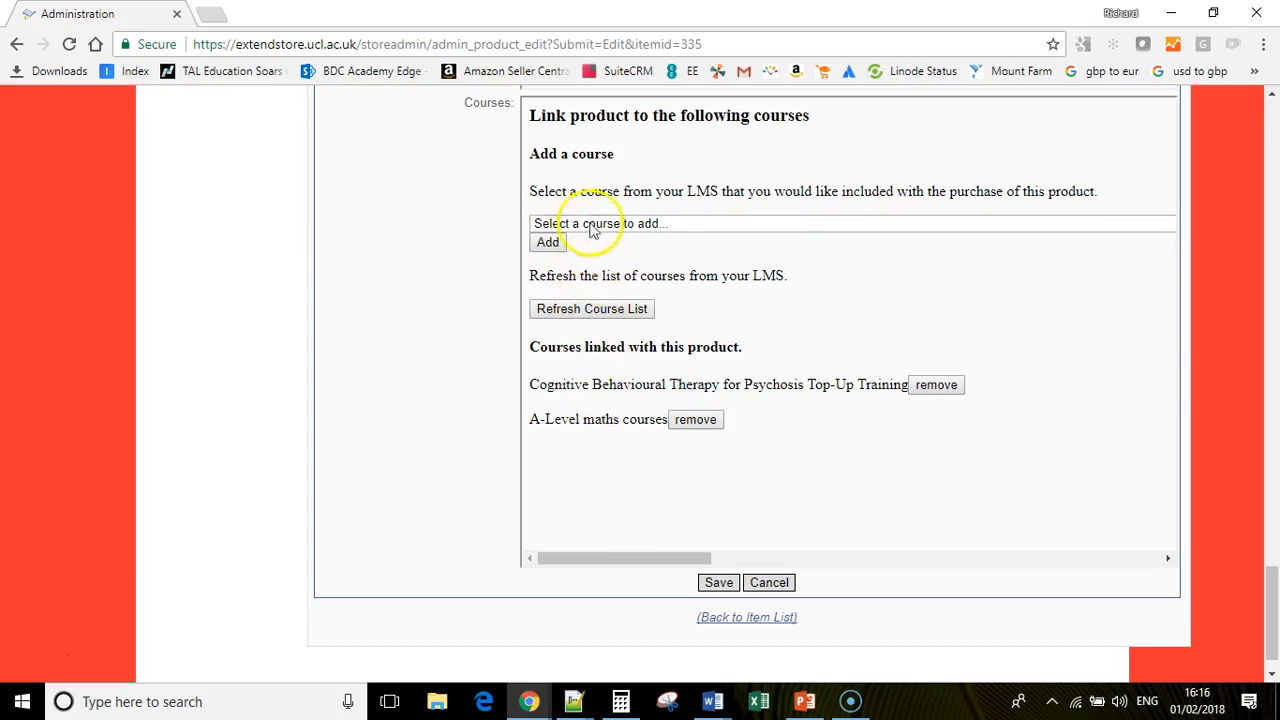
pyautogui.doubleClick(555, 385)
pyautogui.doubleClick(566, 420)
pyautogui.click(590, 224)
pyautogui.scroll(-10, 655, 380)
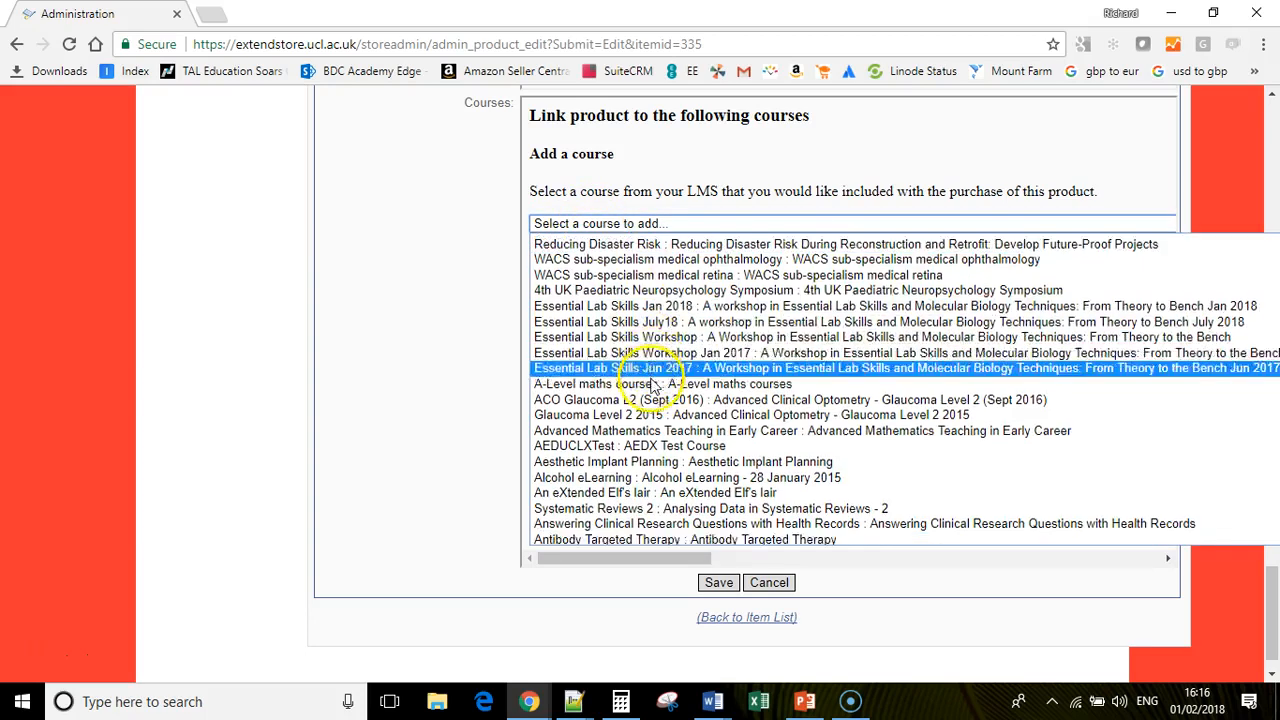
pyautogui.click(638, 452)
pyautogui.click(547, 242)
pyautogui.scroll(-1, 835, 400)
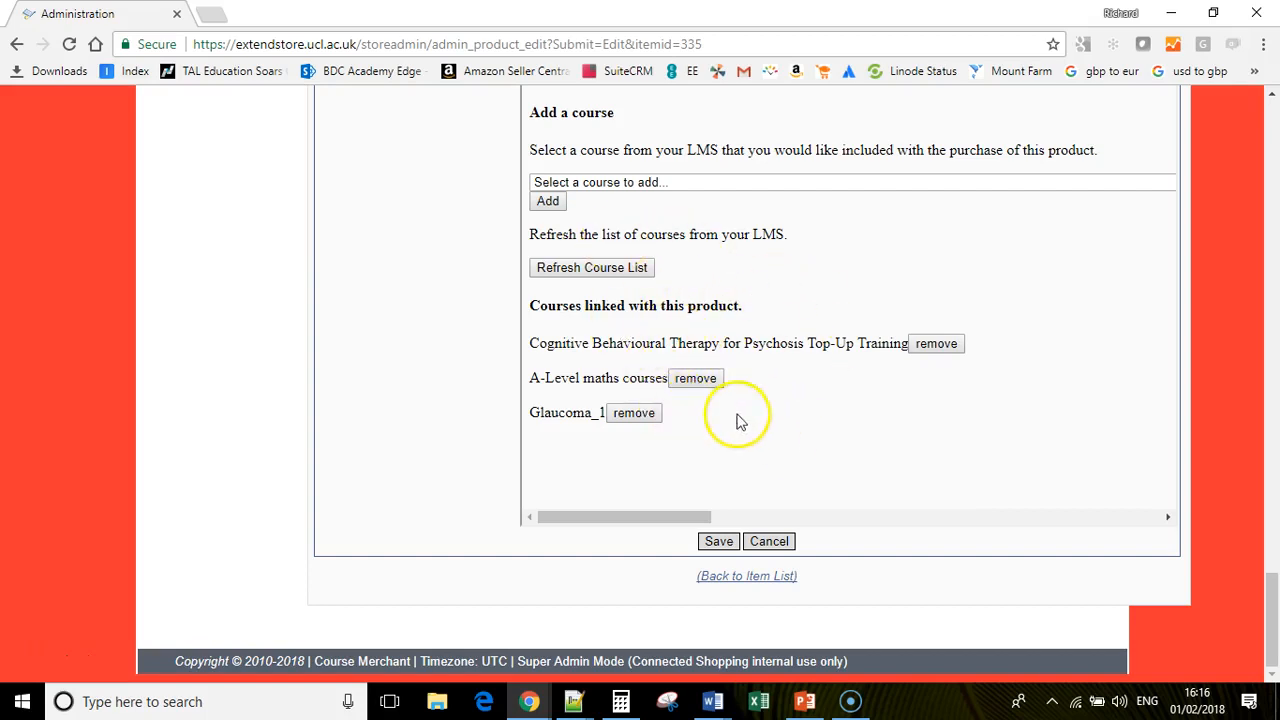
# - Set Delete-Me-Test's Active Item to Yes and save it, returning to the product list
pyautogui.scroll(10, 950, 425)
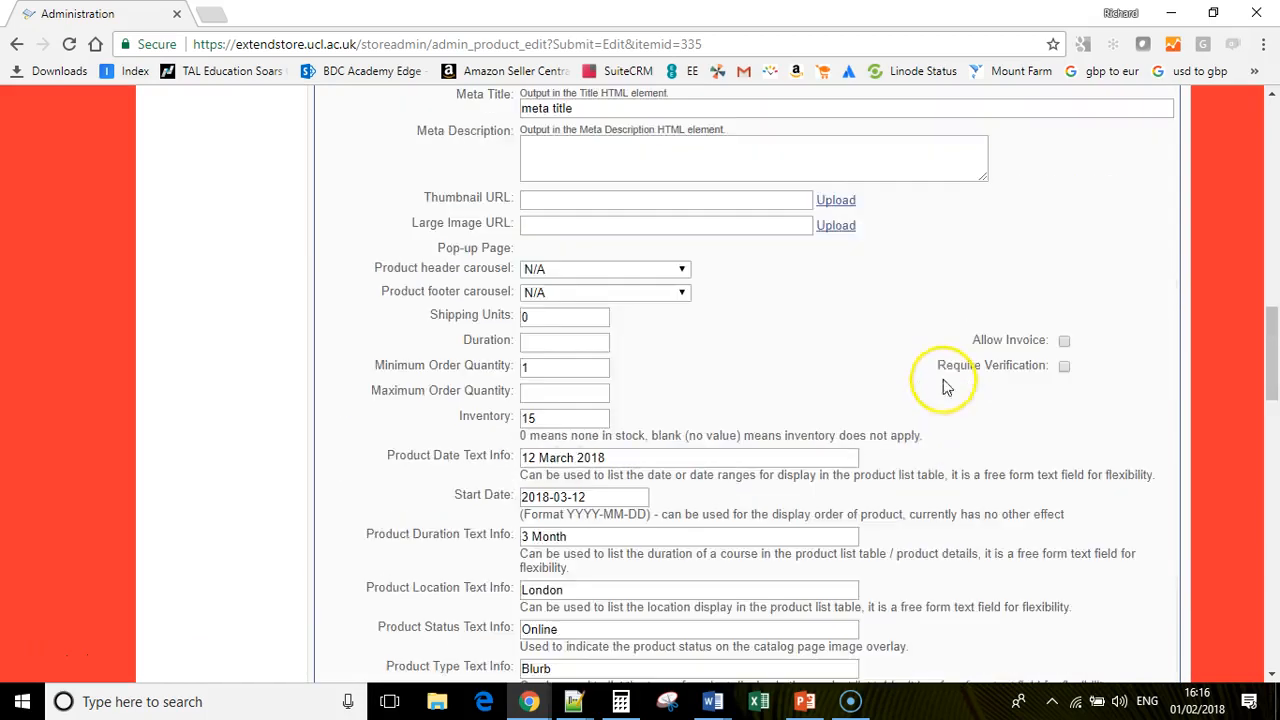
pyautogui.scroll(10, 930, 360)
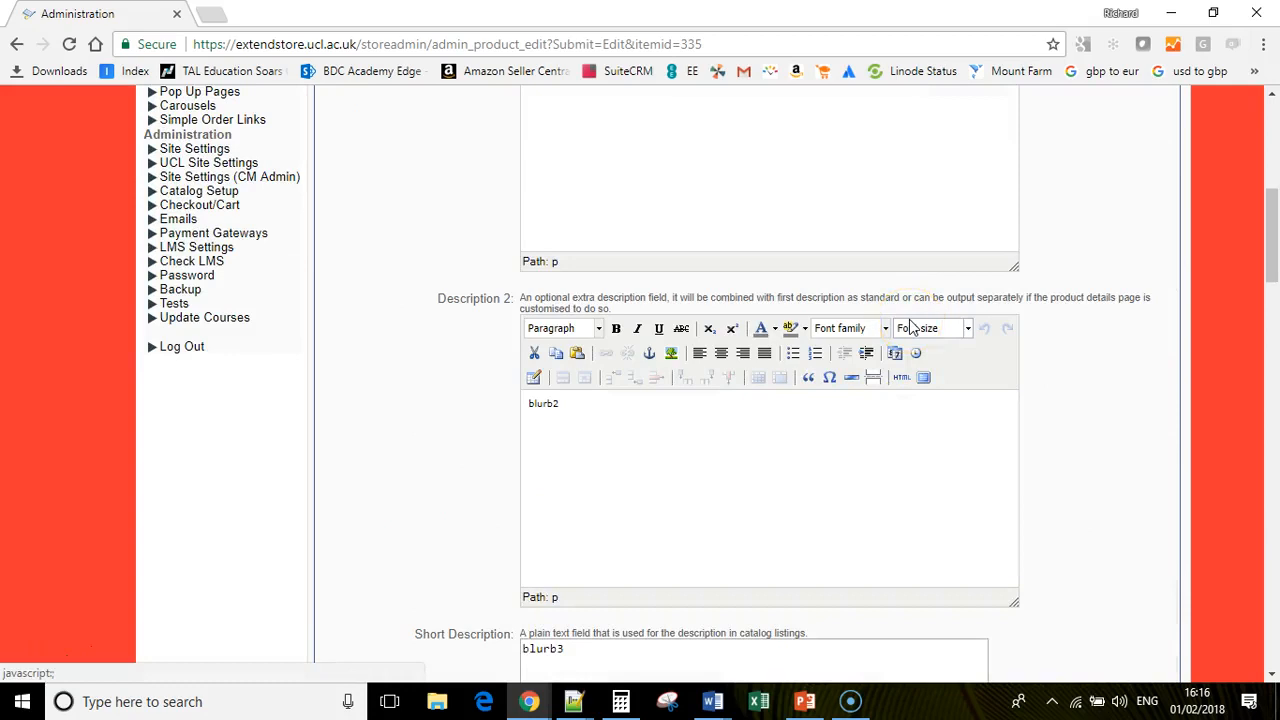
pyautogui.scroll(6, 910, 325)
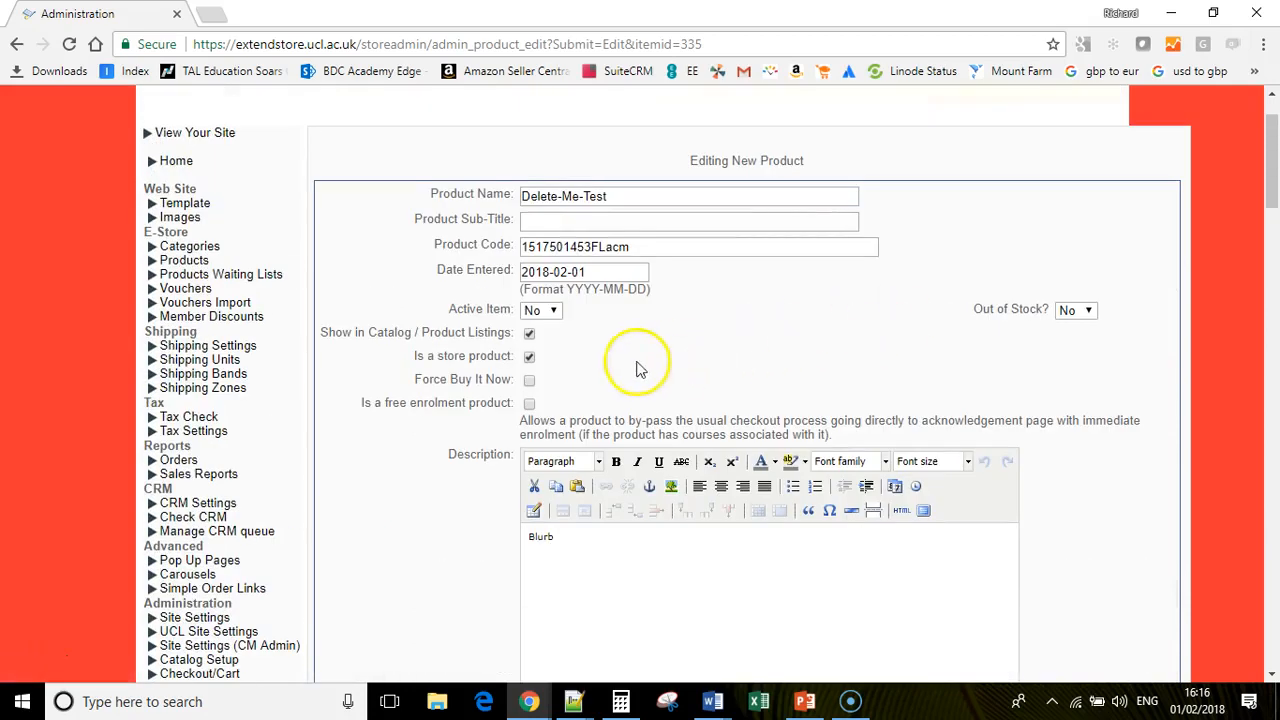
pyautogui.click(555, 312)
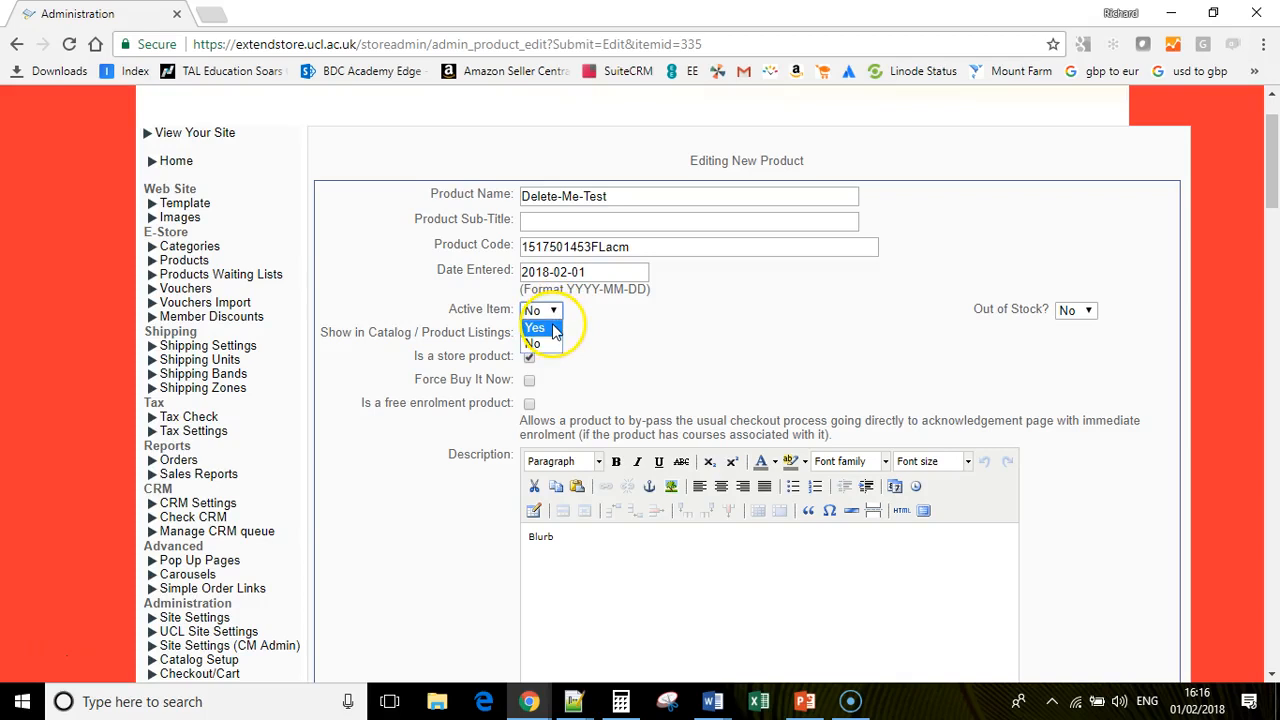
pyautogui.click(538, 328)
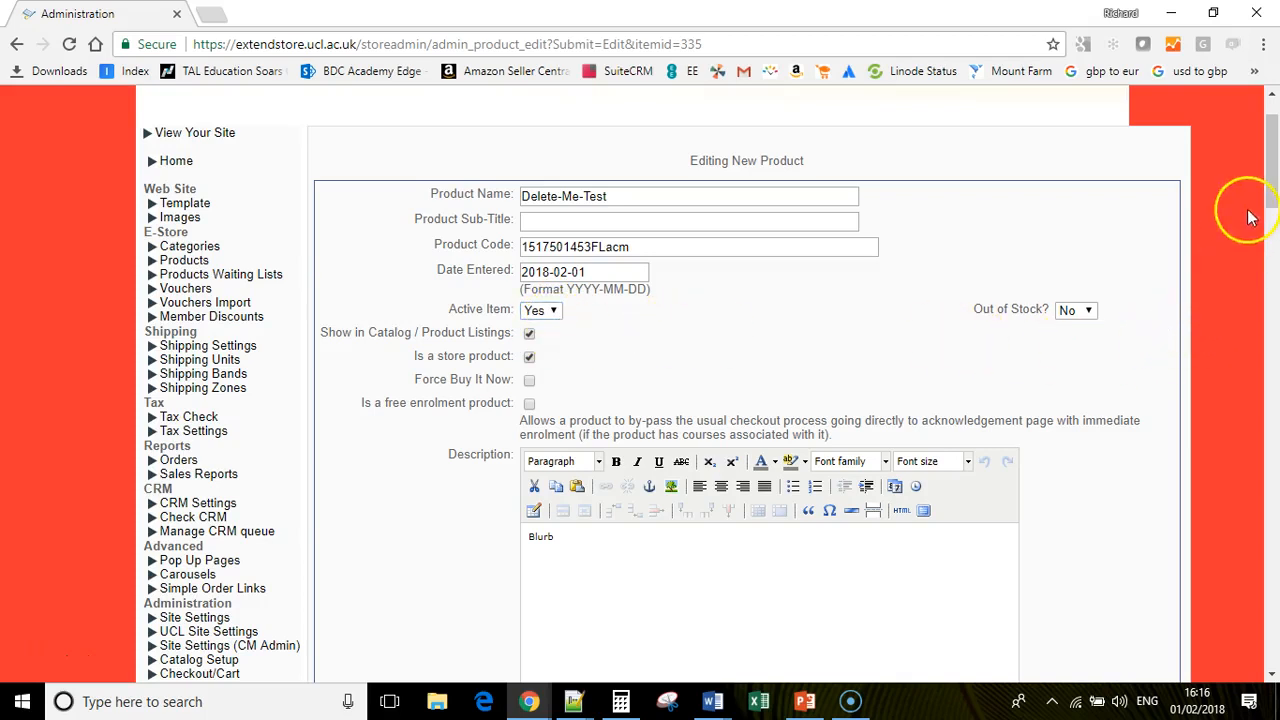
pyautogui.moveTo(1271, 197); pyautogui.dragTo(1266, 646)
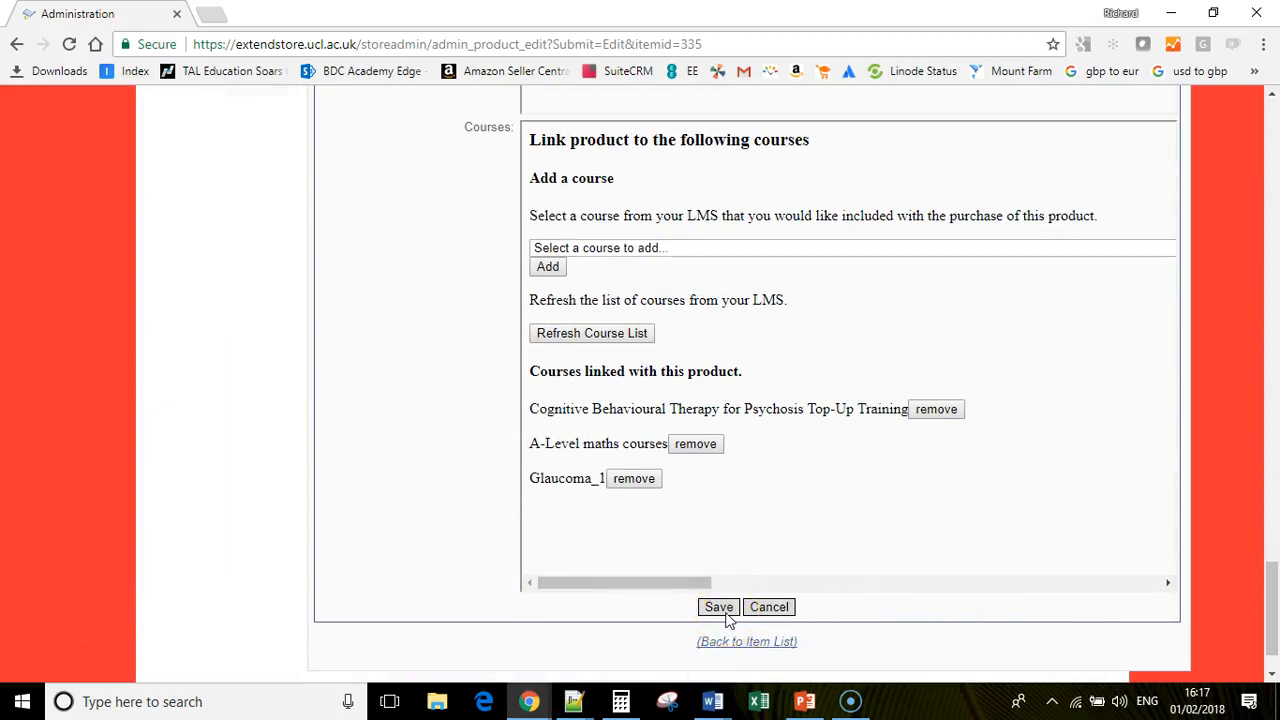
pyautogui.scroll(-10, 560, 500)
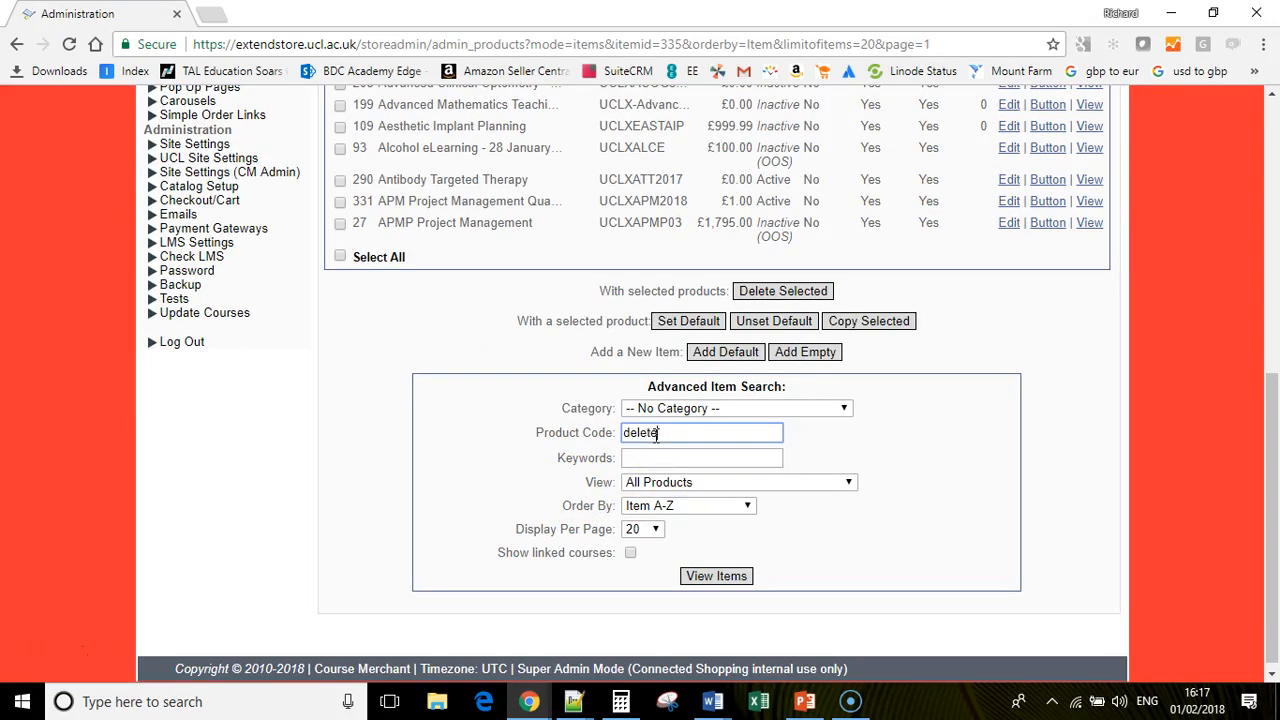
# - Replace the Product Code search with a Keywords search for 'delete', listing Delete-Me-Test (Id 335, £500.00)
pyautogui.press('Return')
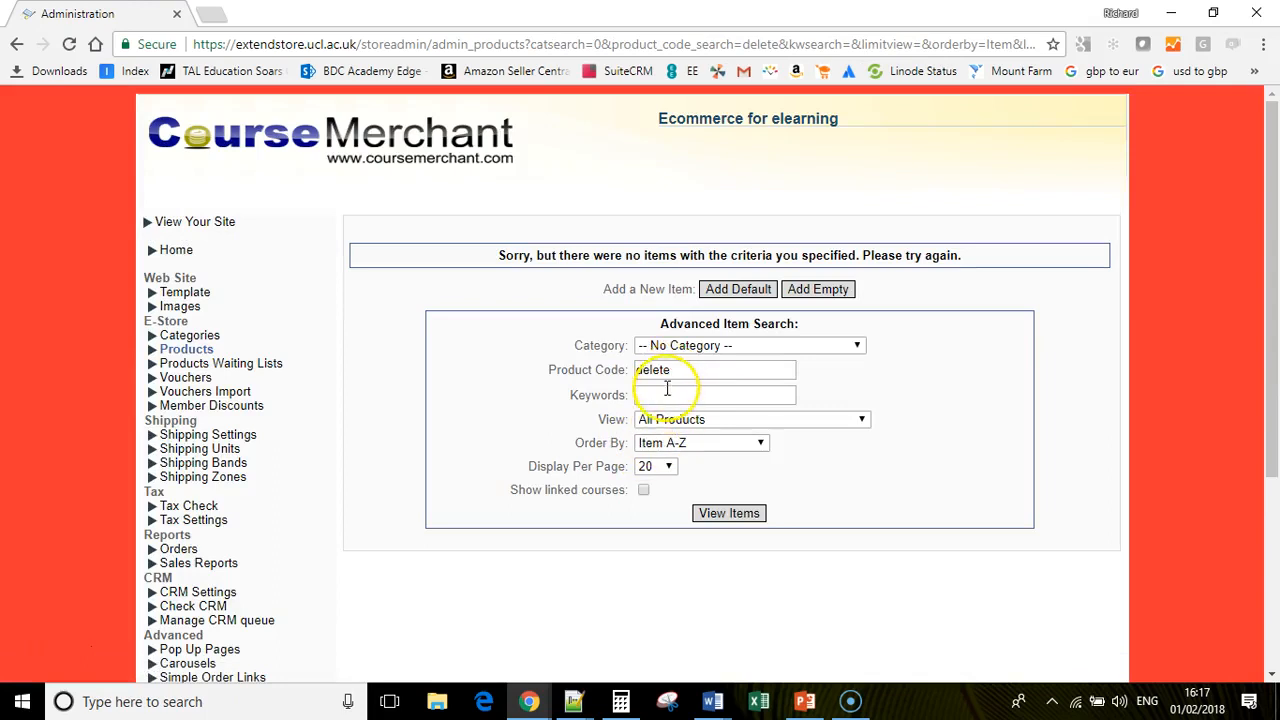
pyautogui.doubleClick(680, 373)
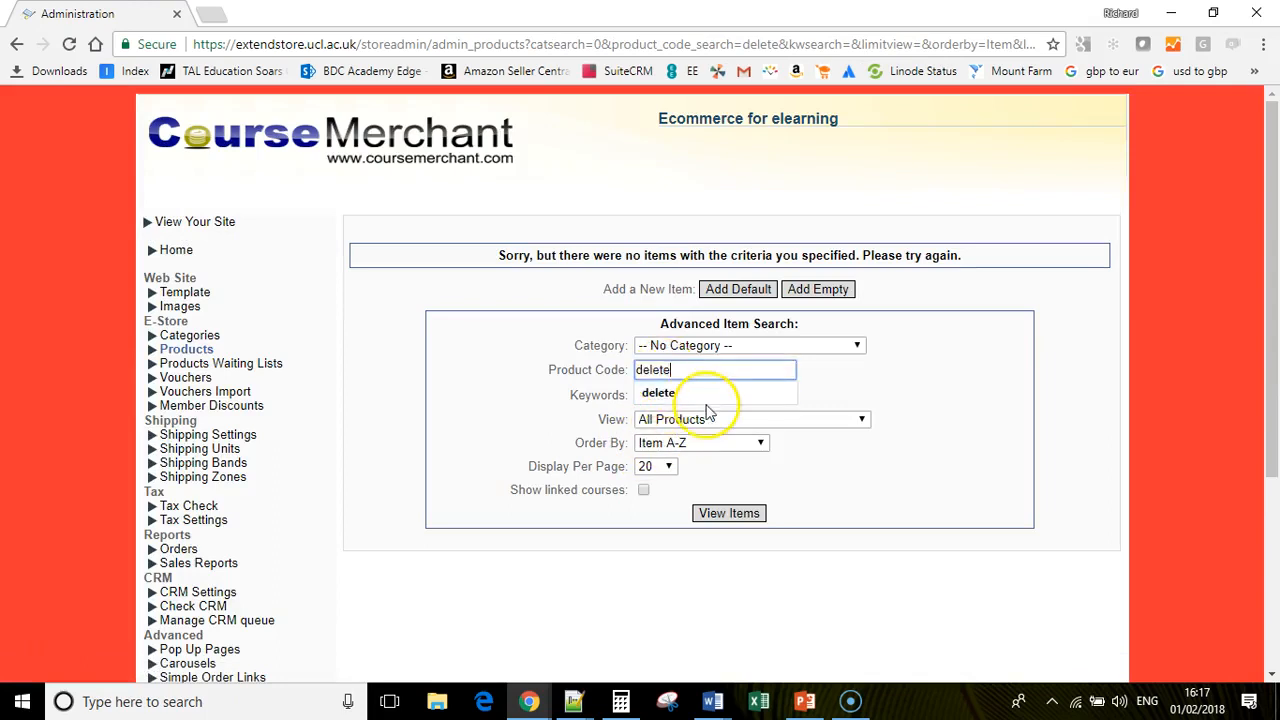
pyautogui.press('BackSpace')
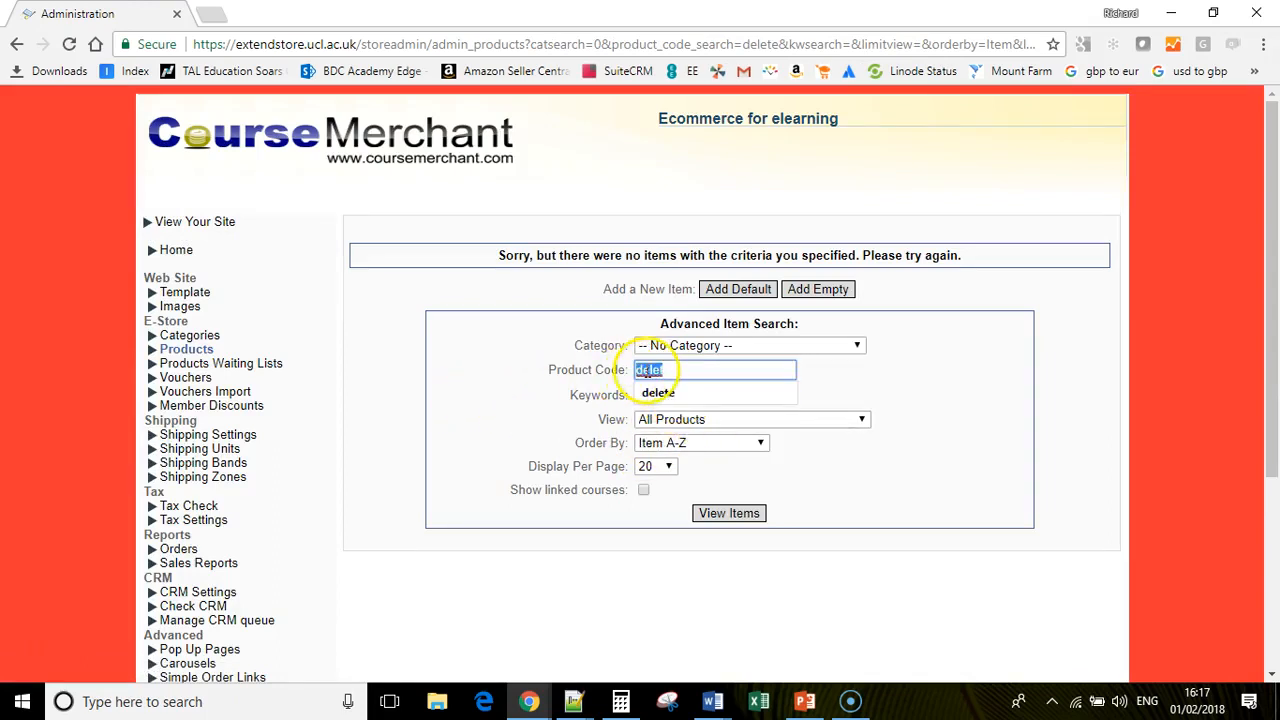
pyautogui.press('BackSpace')
pyautogui.click(672, 396)
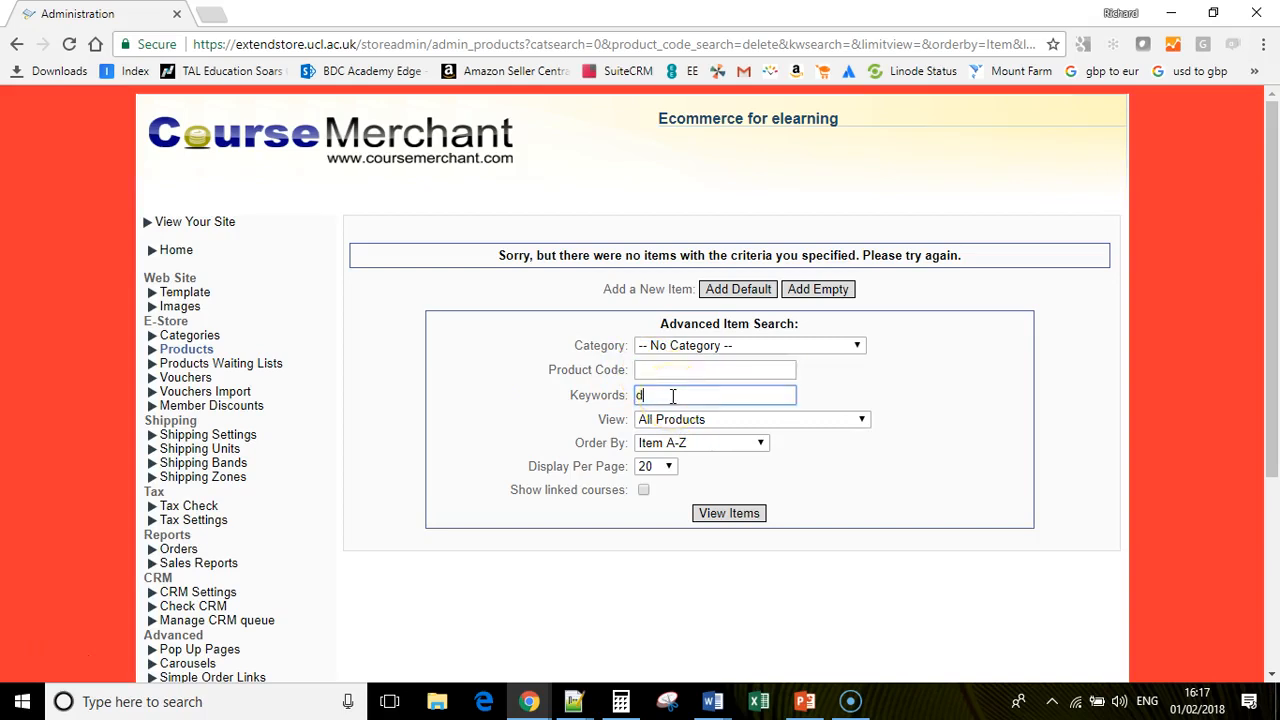
pyautogui.press('Return')
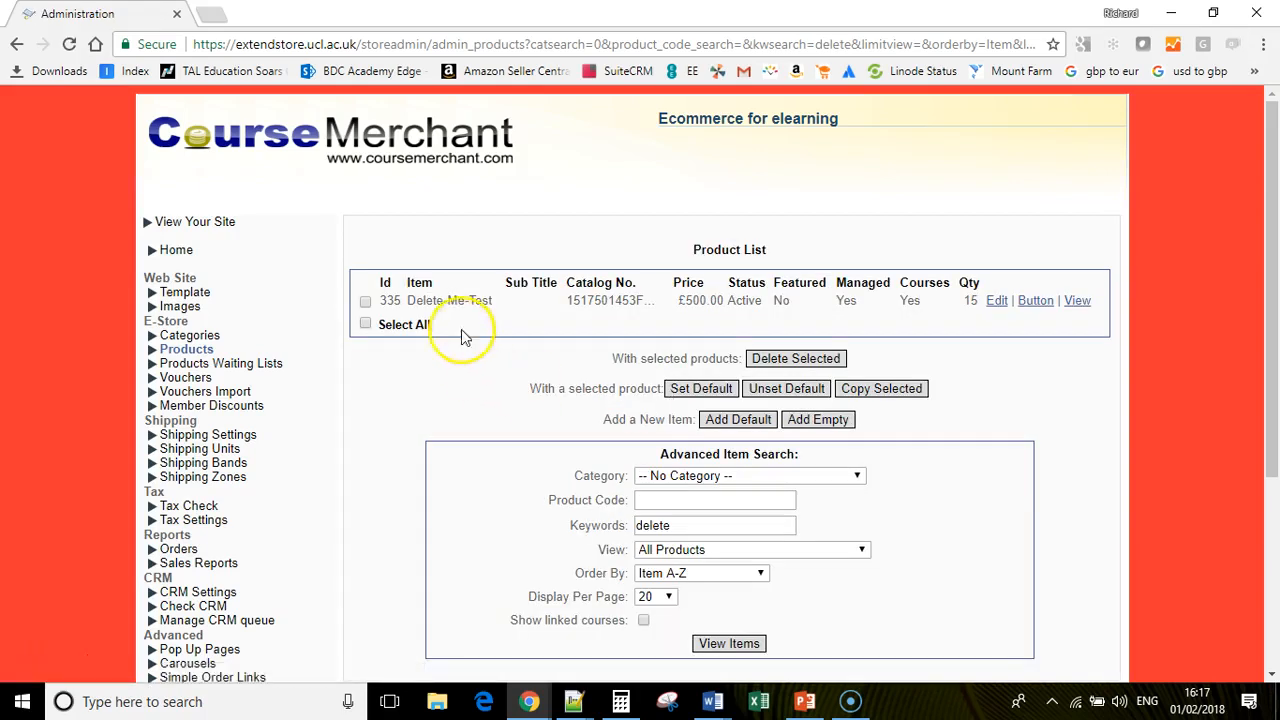
# - Check the Delete-Me-Test storefront page (£600.00 incl. 20% VAT, 15 seats), then return to Administration
pyautogui.click(1078, 300)
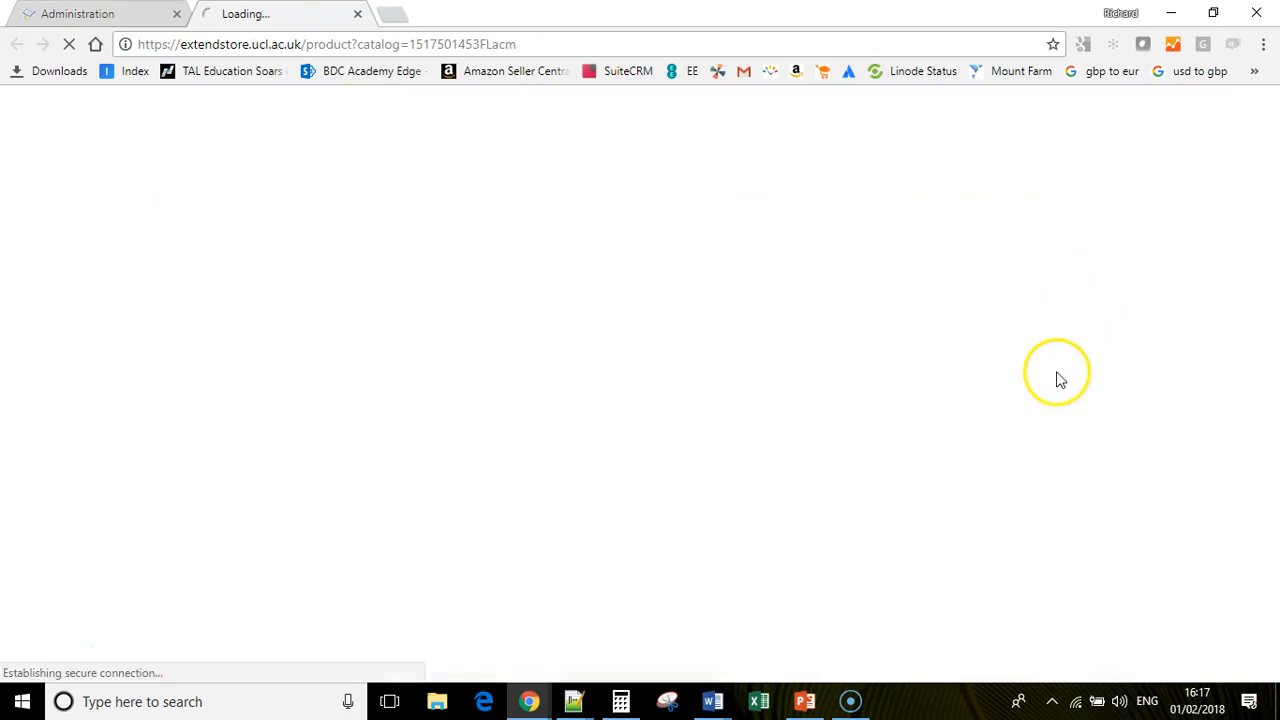
pyautogui.scroll(-2, 763, 409)
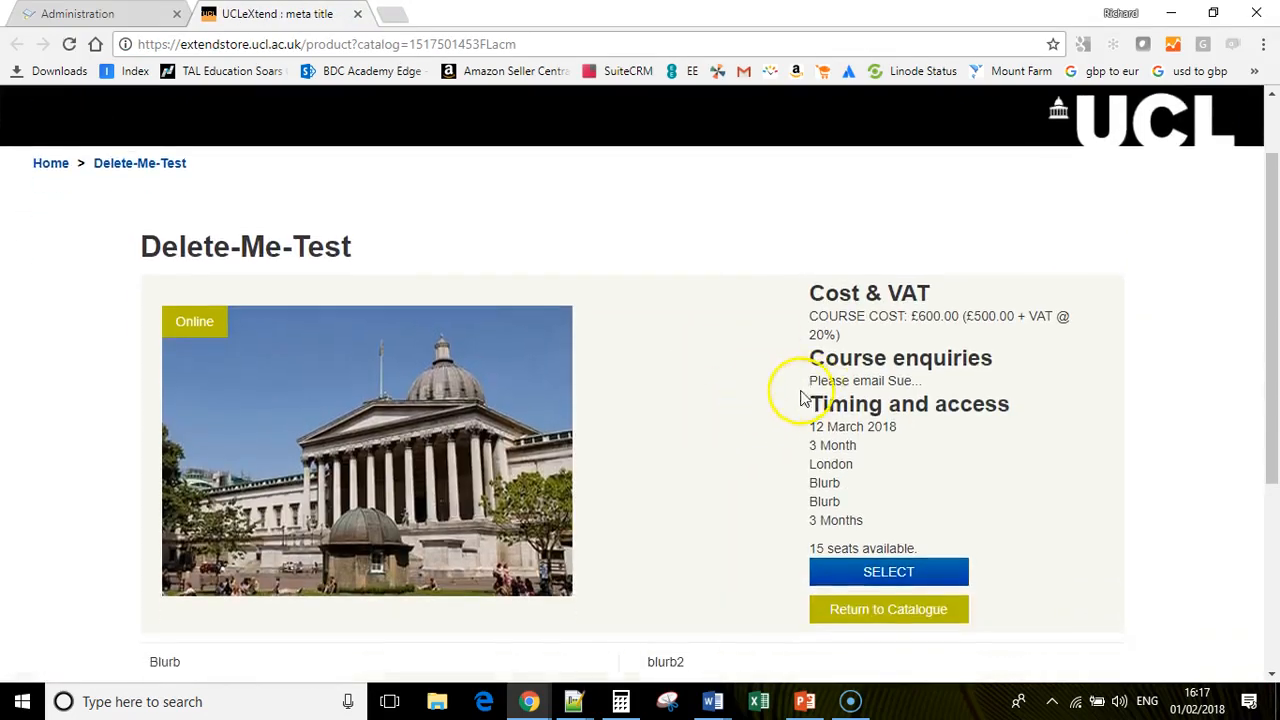
pyautogui.scroll(-1, 700, 410)
pyautogui.scroll(-1, 590, 410)
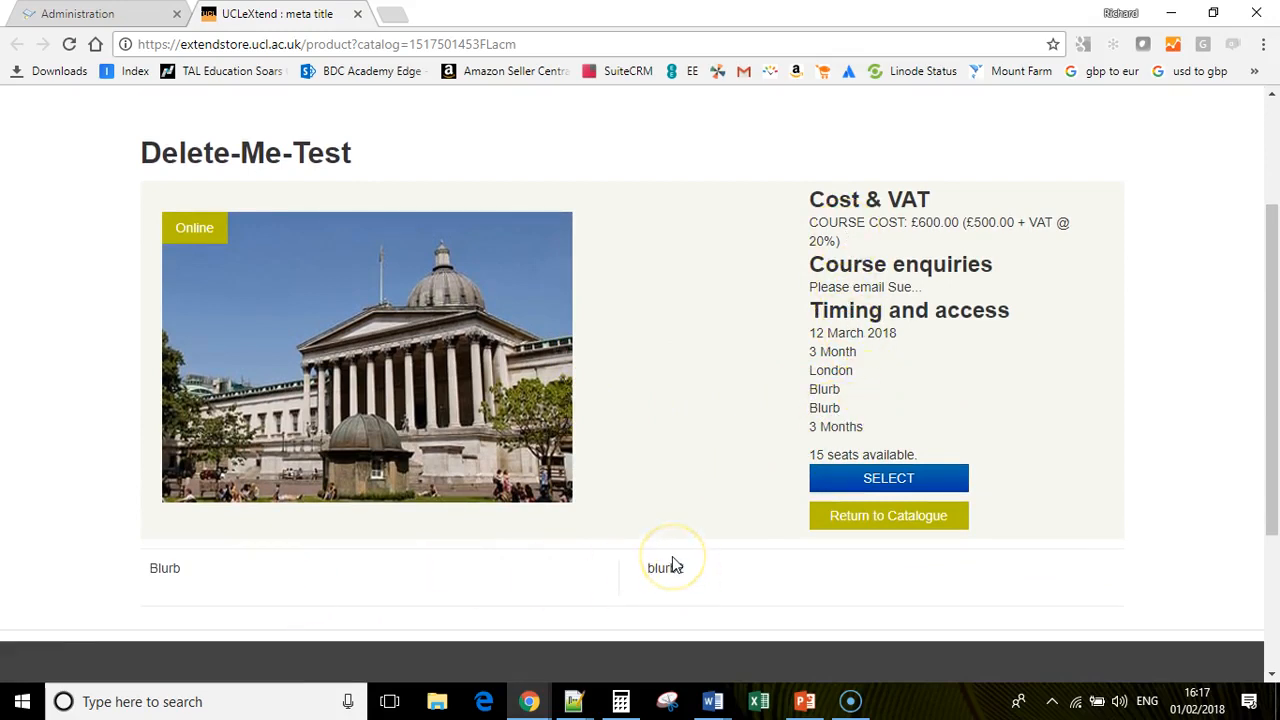
pyautogui.scroll(-2, 880, 552)
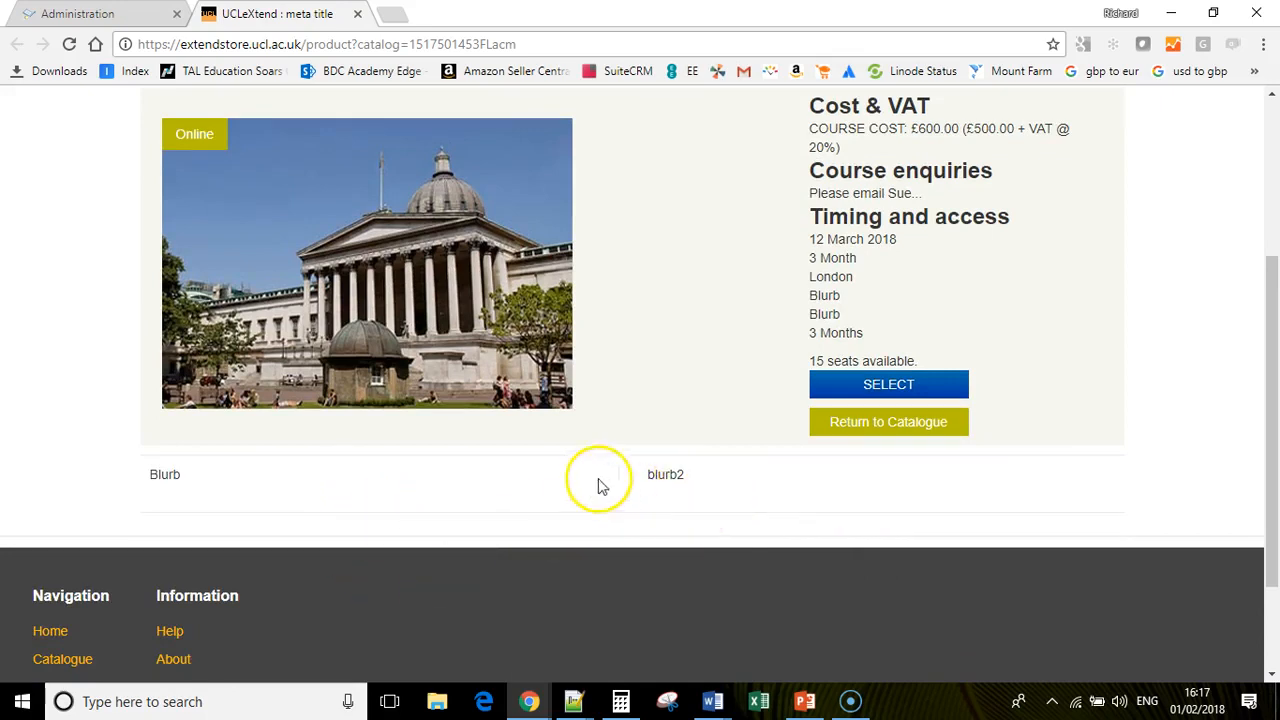
pyautogui.scroll(2, 620, 468)
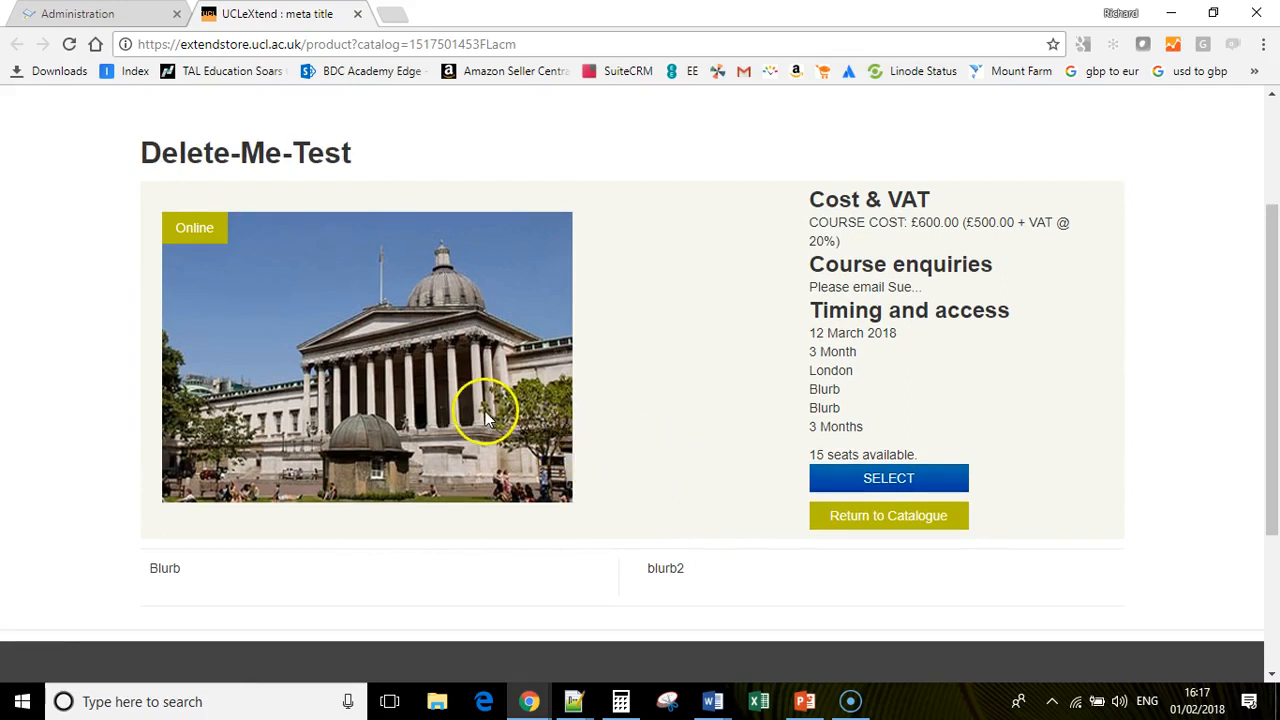
pyautogui.scroll(4, 657, 463)
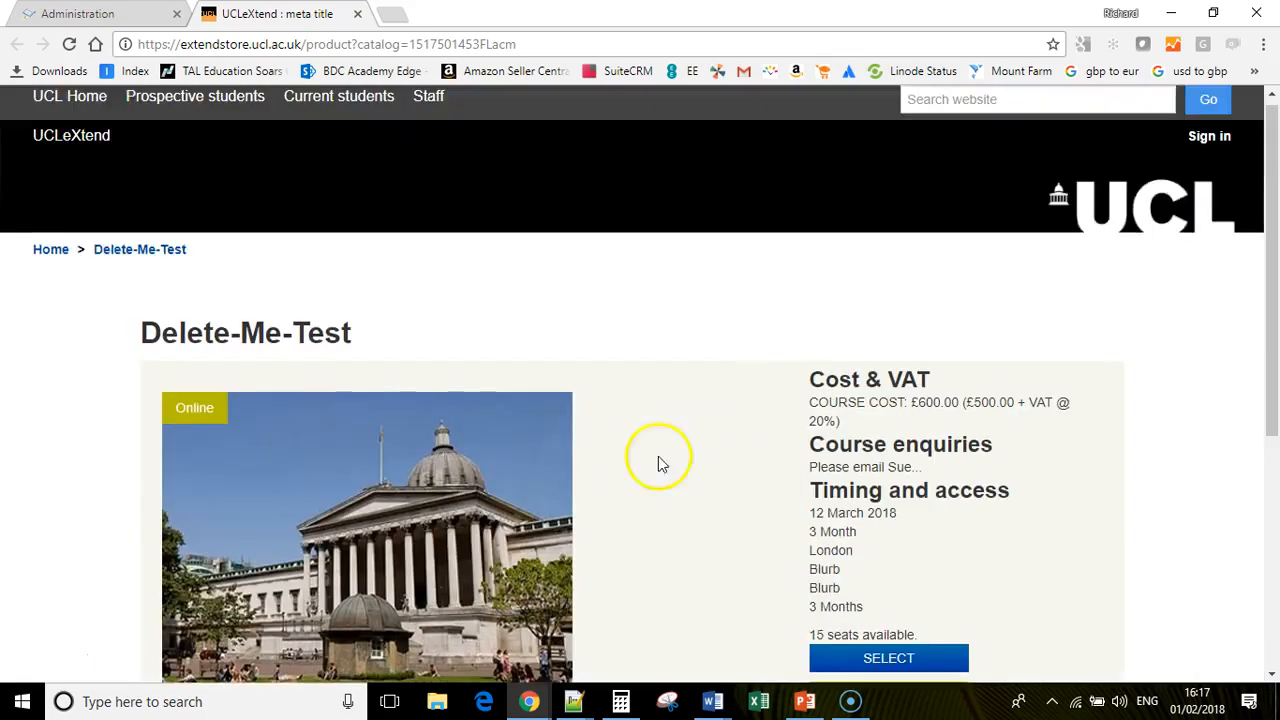
pyautogui.click(78, 14)
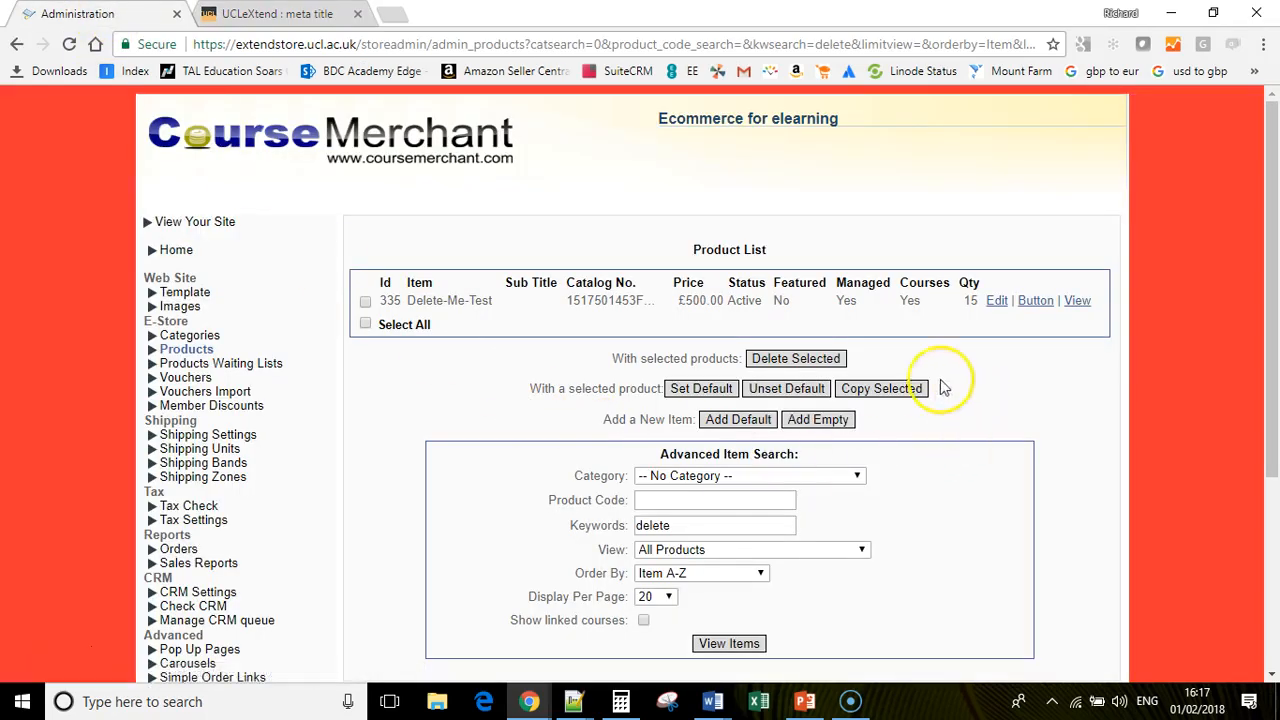
# - Edit Delete-Me-Test, set Active Item to No, and save
pyautogui.click(997, 301)
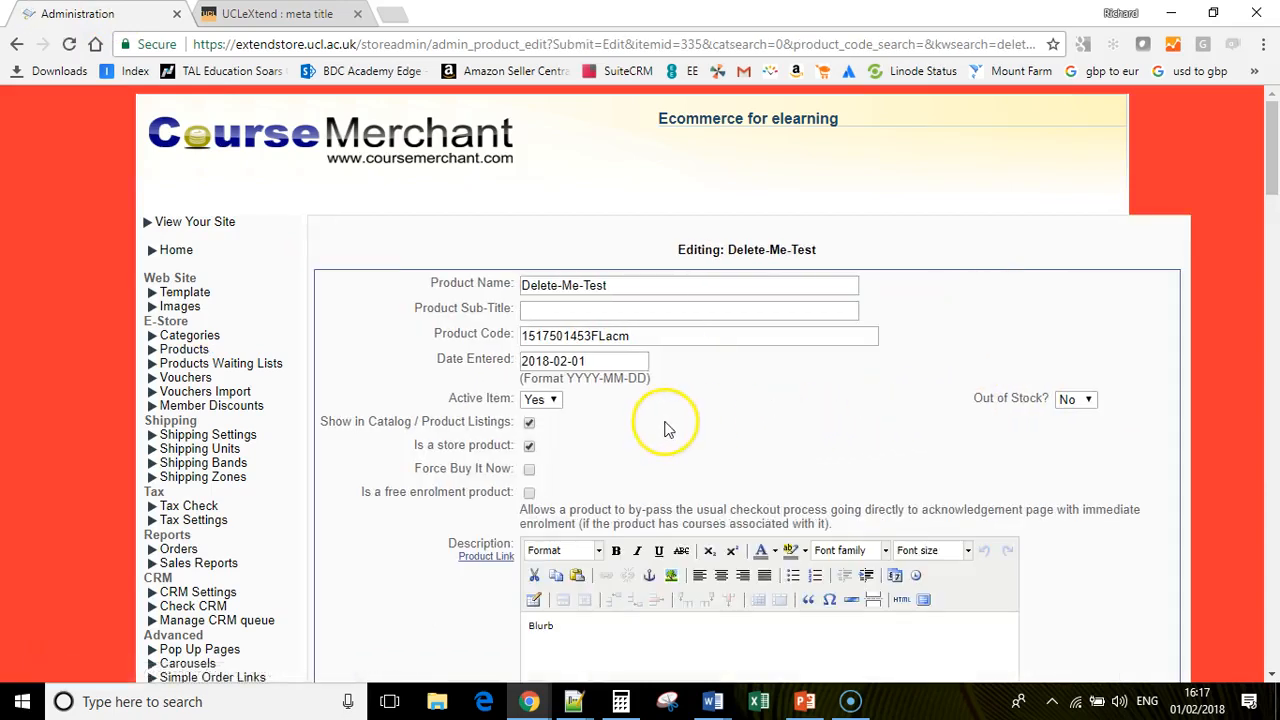
pyautogui.scroll(-1, 555, 415)
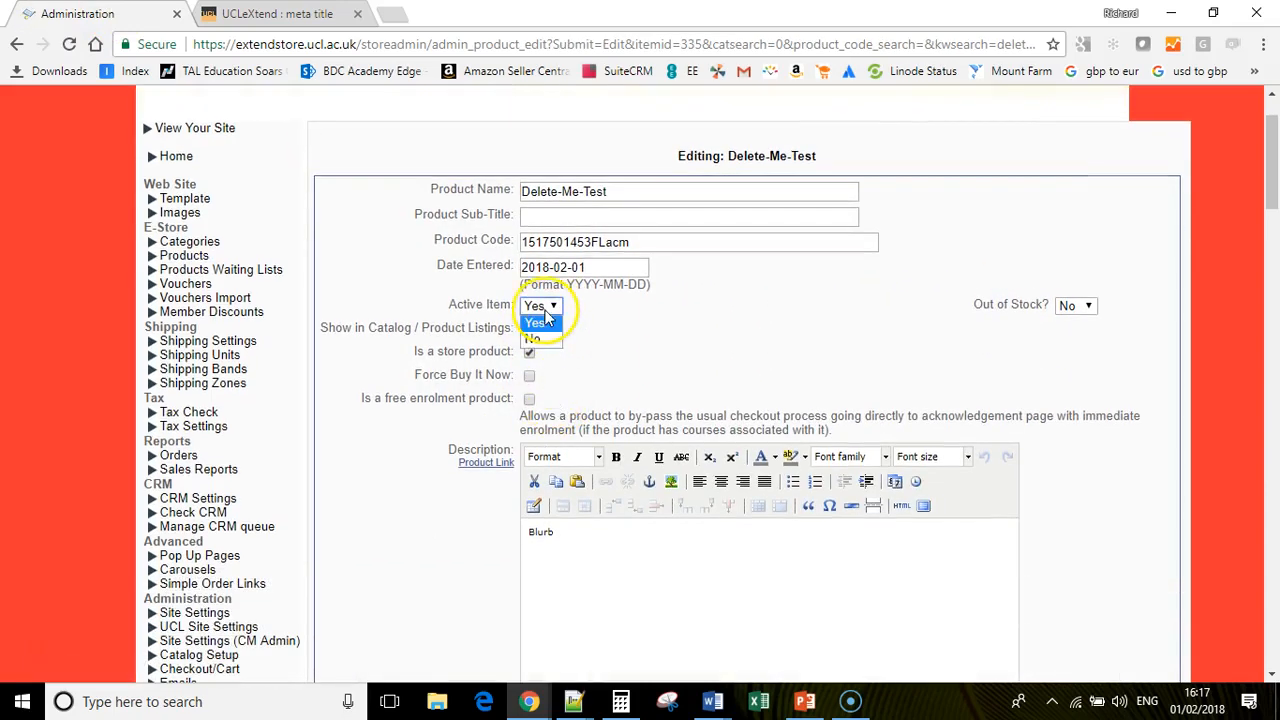
pyautogui.click(548, 338)
pyautogui.scroll(-7, 375, 400)
pyautogui.scroll(-15, 370, 440)
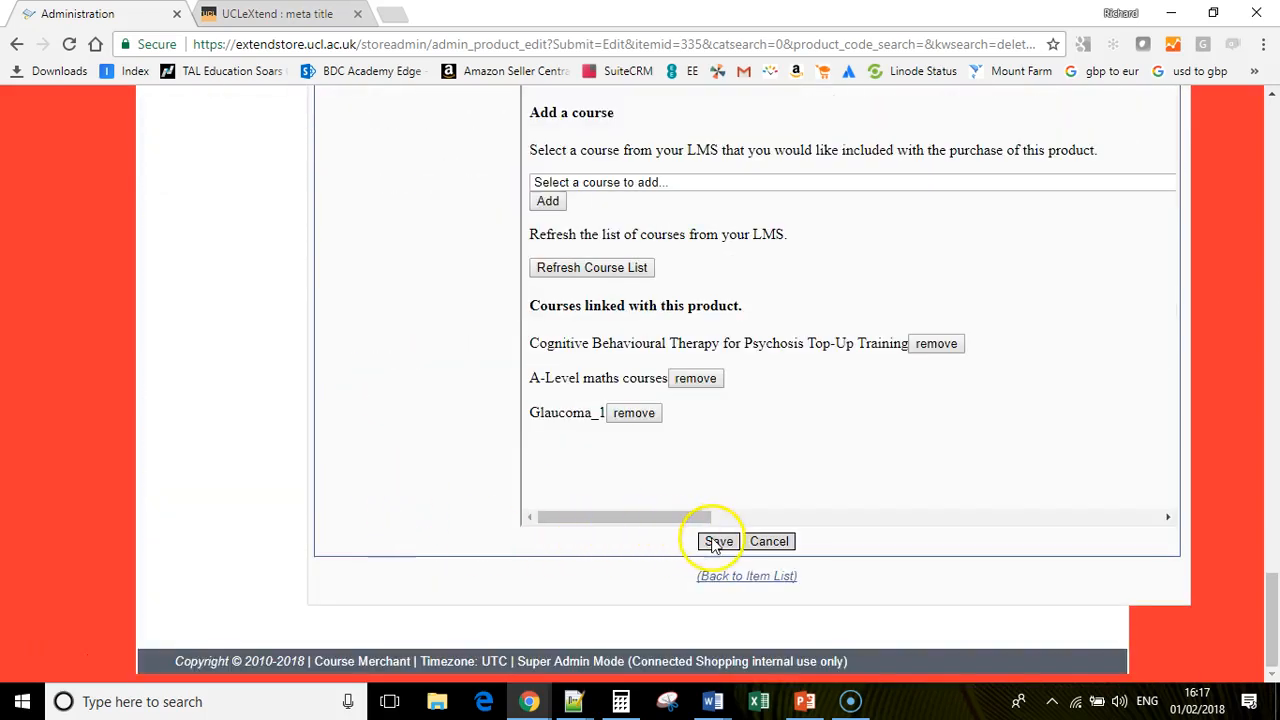
pyautogui.click(716, 541)
# - Reload the storefront page to confirm it now shows no courses matching
pyautogui.click(285, 14)
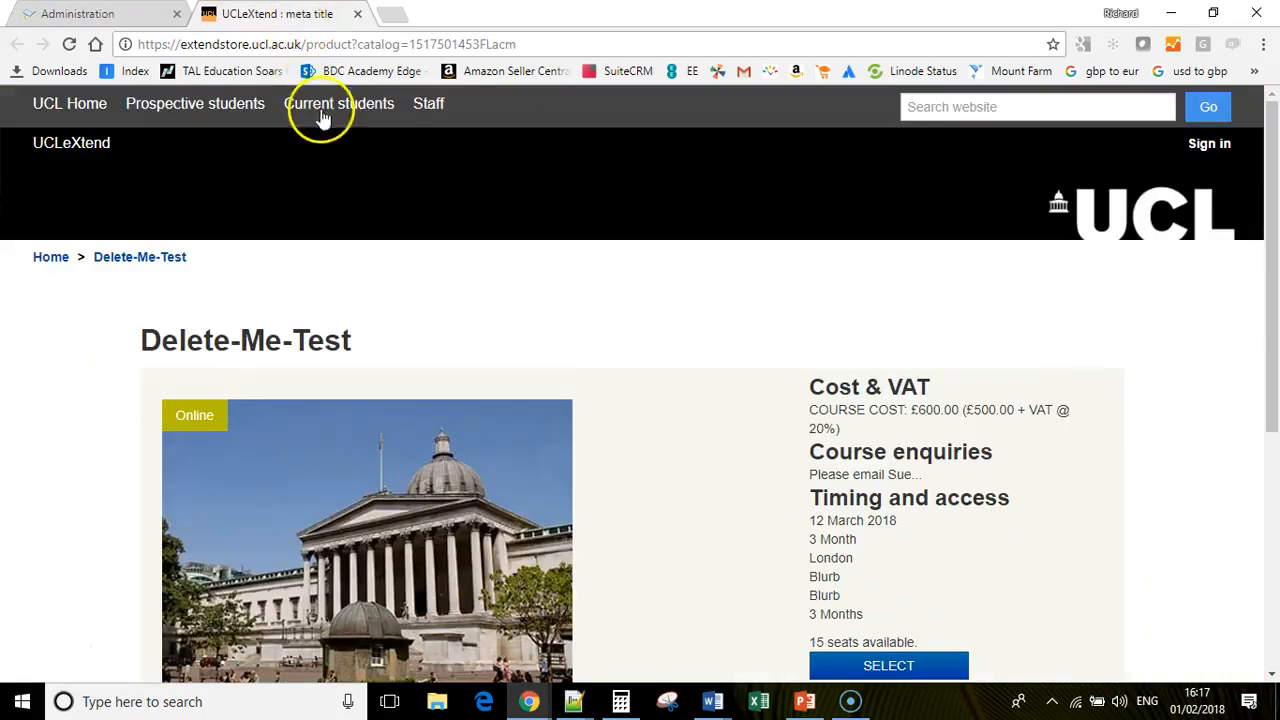
pyautogui.click(69, 44)
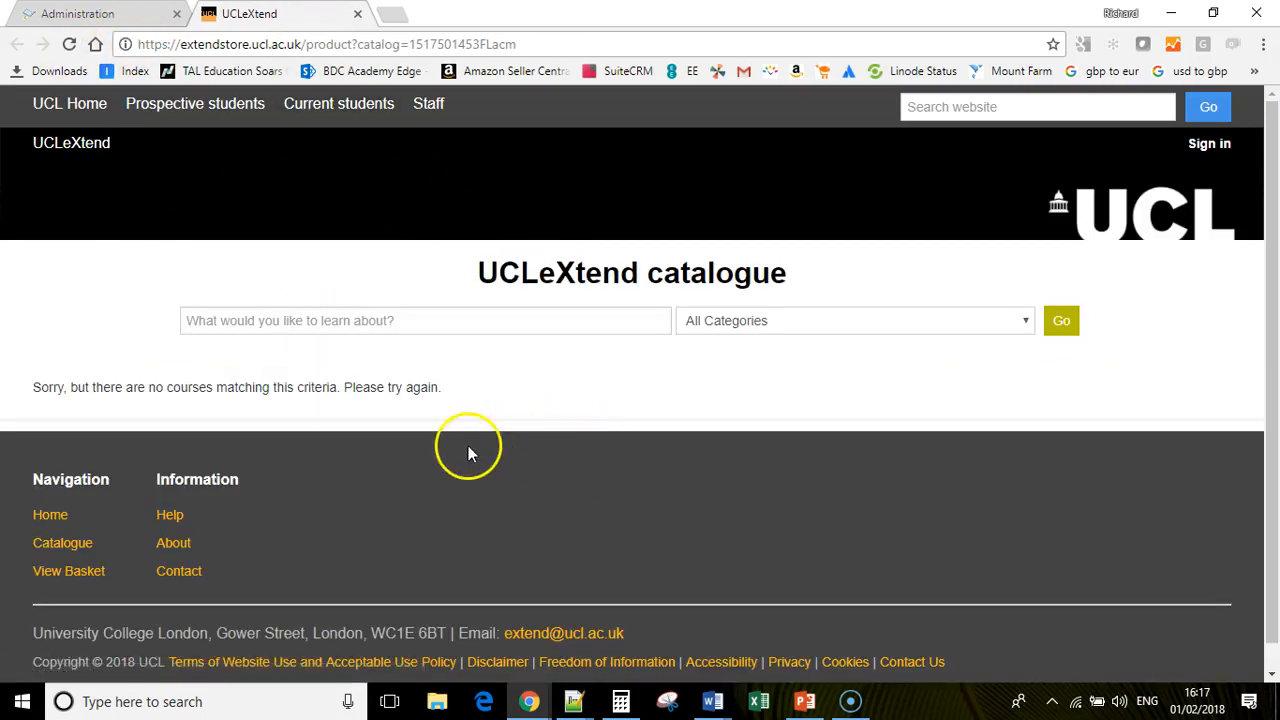
pyautogui.moveTo(48, 388); pyautogui.dragTo(437, 403)
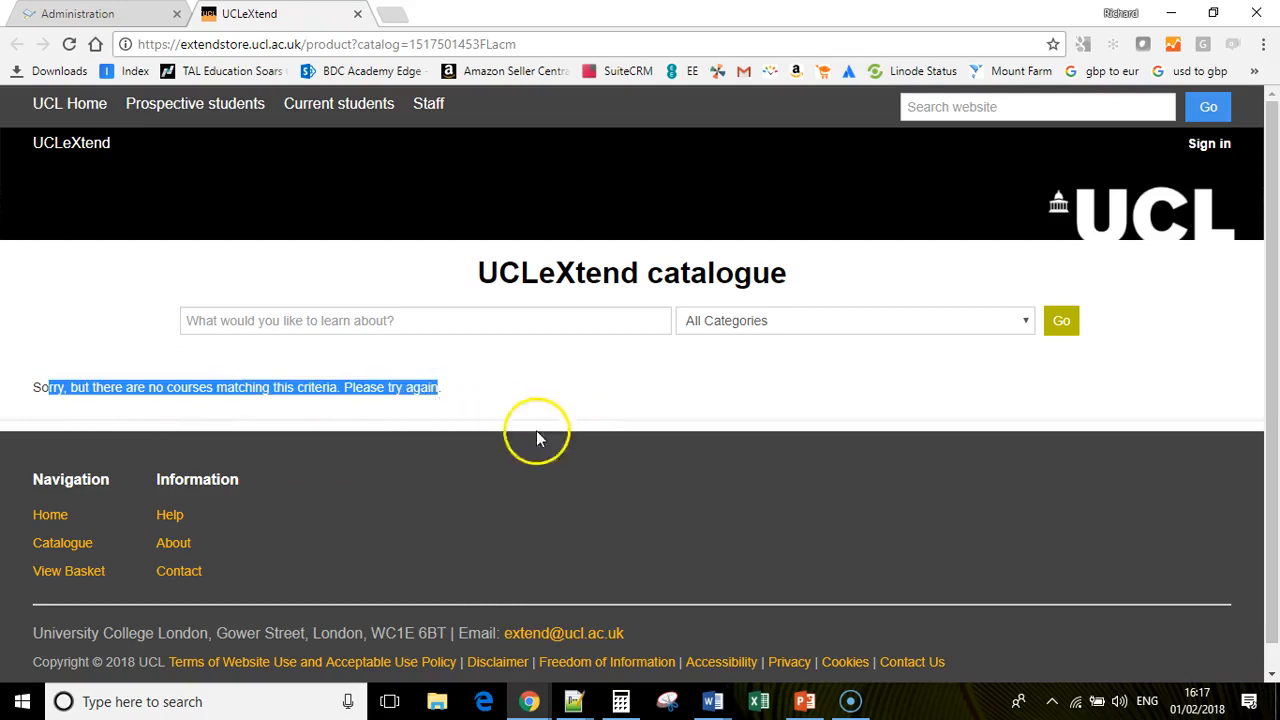
pyautogui.click(516, 491)
# - Delete product 335 (Delete-Me-Test), confirming with Yes, then show the full Products list
pyautogui.click(78, 14)
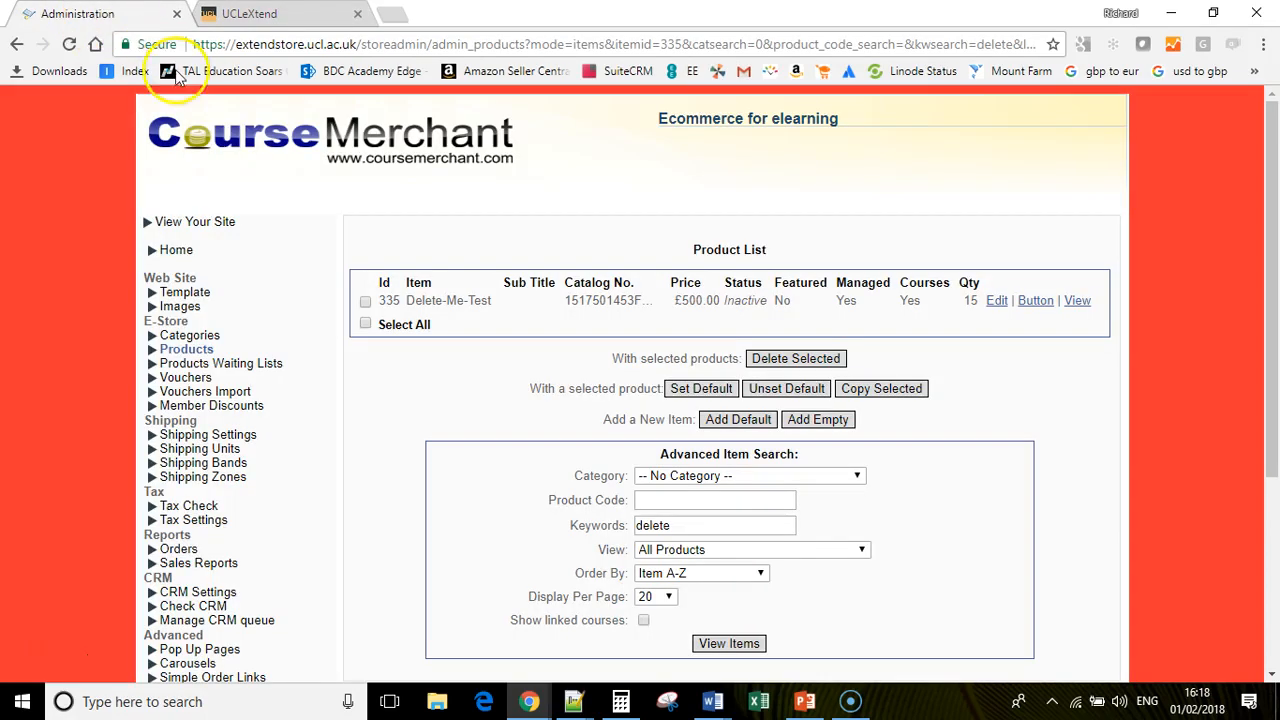
pyautogui.moveTo(1270, 385); pyautogui.dragTo(1270, 408)
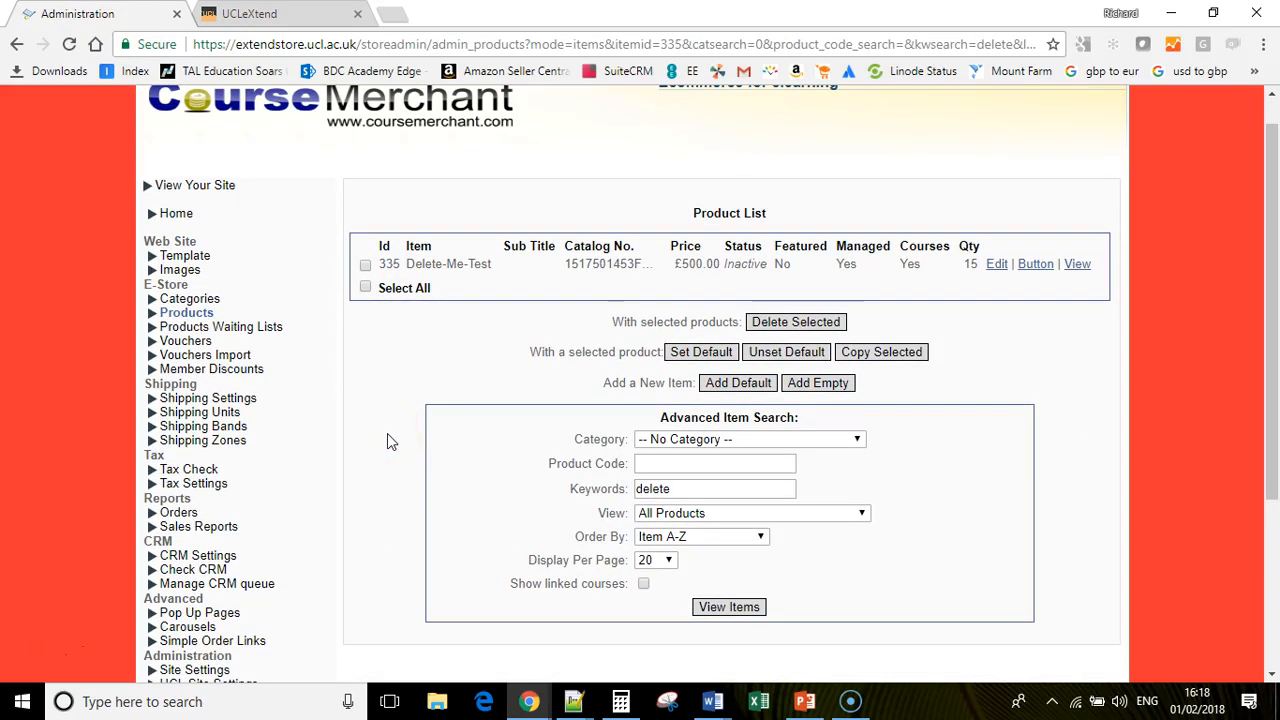
pyautogui.click(365, 266)
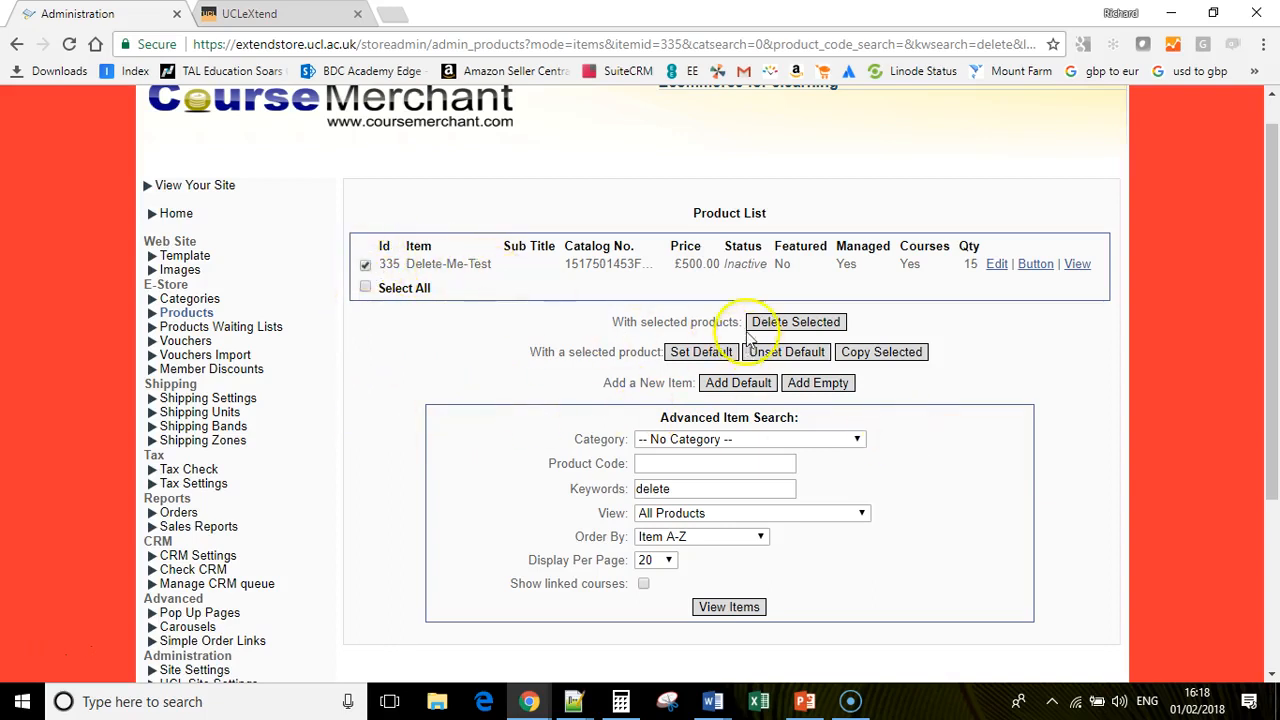
pyautogui.click(785, 324)
pyautogui.click(678, 341)
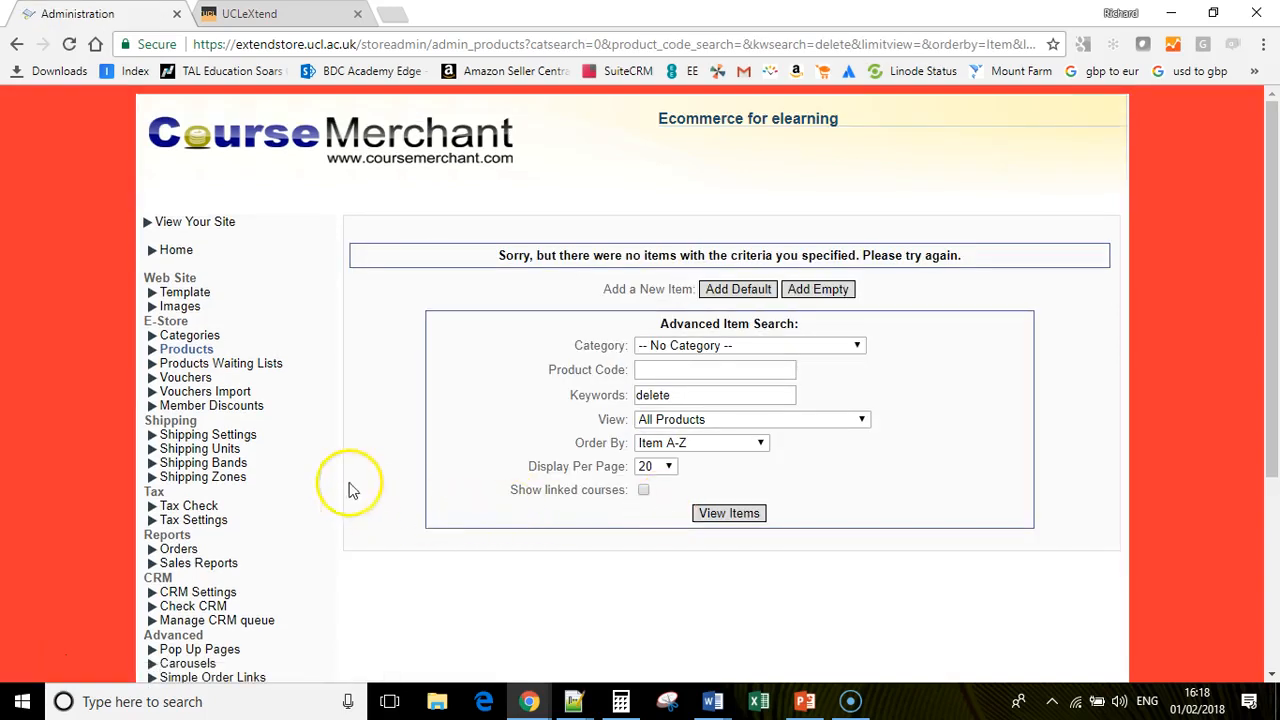
pyautogui.click(188, 350)
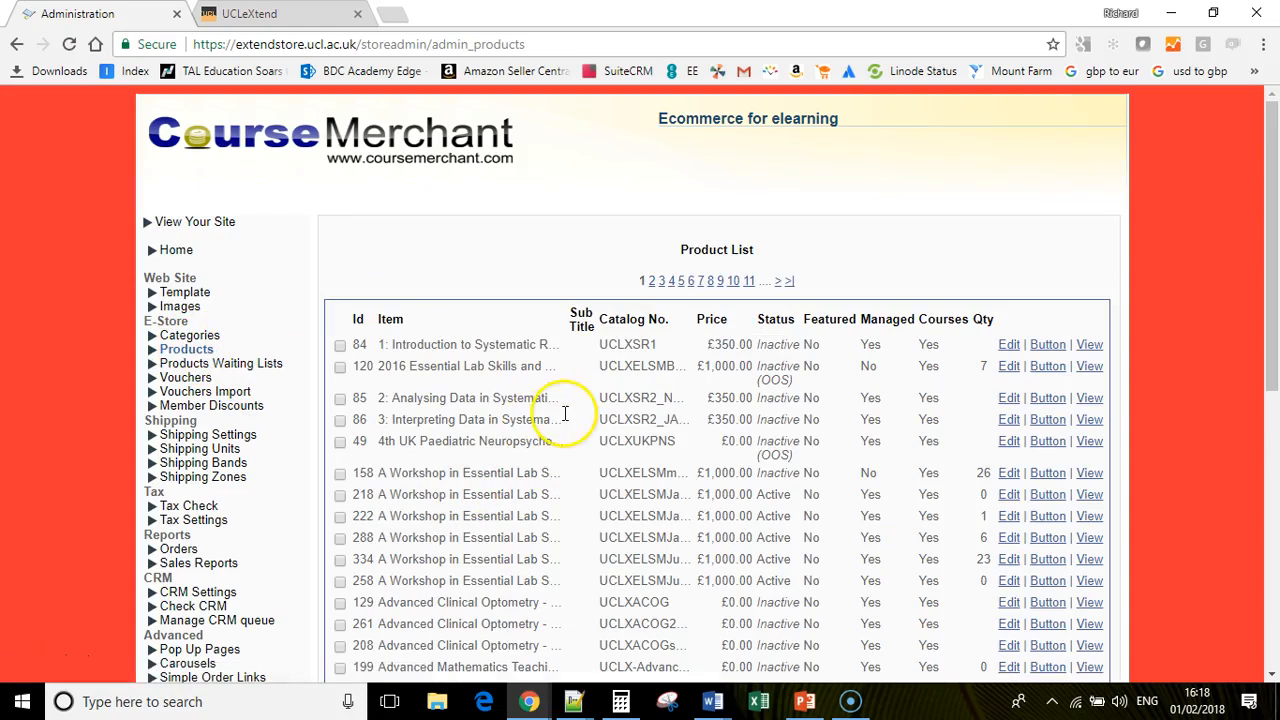